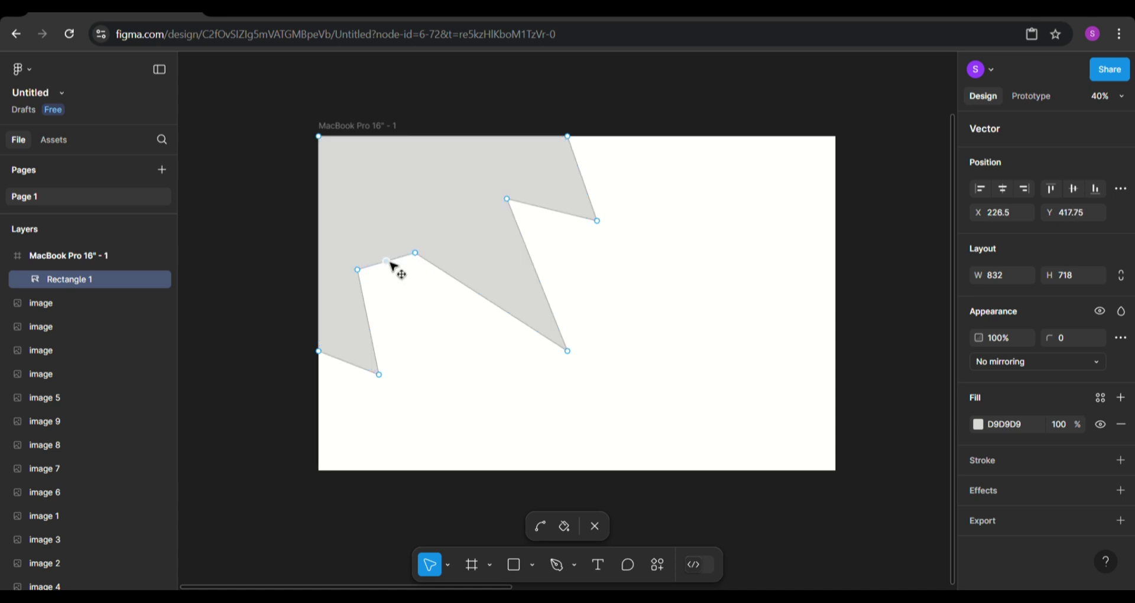
Pull the remaining edge midpoint down into a spike and round the lower-left spike with a corner radius of 200
{"action": "left_click_drag", "start_coordinate": [391, 265], "coordinate": [435, 331]}
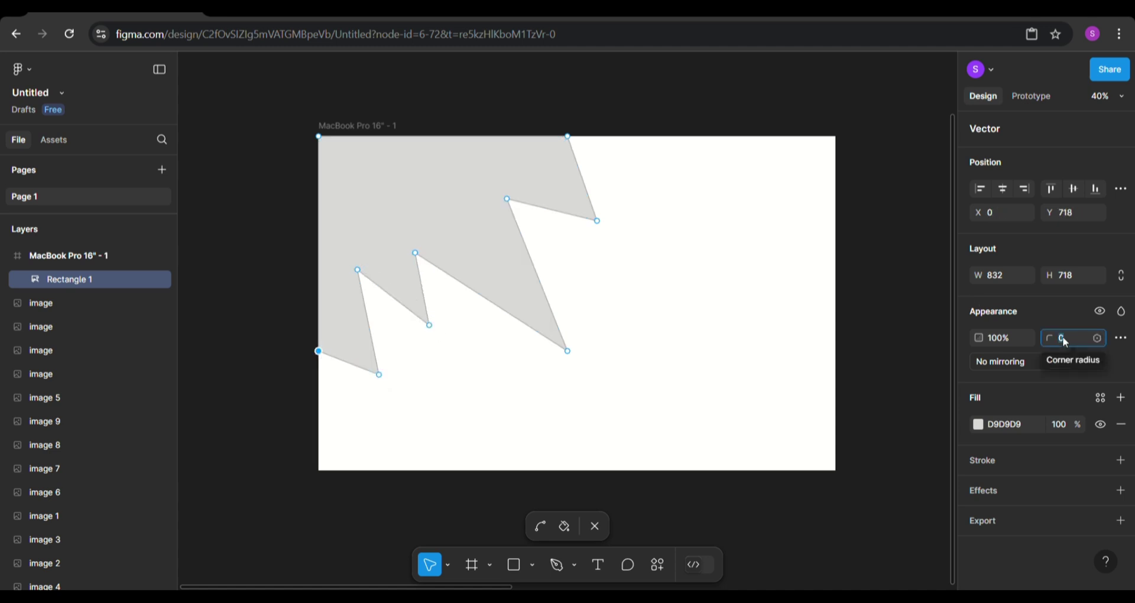
{"action": "key", "text": "Return"}
{"action": "left_click", "coordinate": [379, 374]}
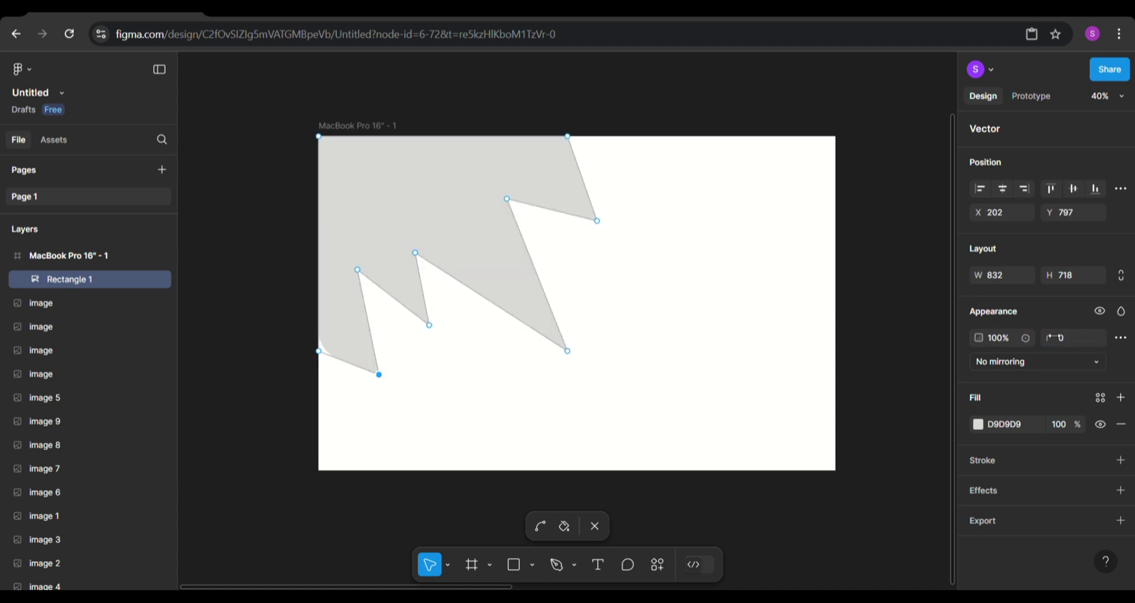
{"action": "left_click", "coordinate": [1062, 337]}
{"action": "type", "text": "200"}
{"action": "key", "text": "Return"}
Round the shape's smaller inner points with a corner radius of 150 and the large lower-right spike with 200
{"action": "left_click", "coordinate": [357, 270]}
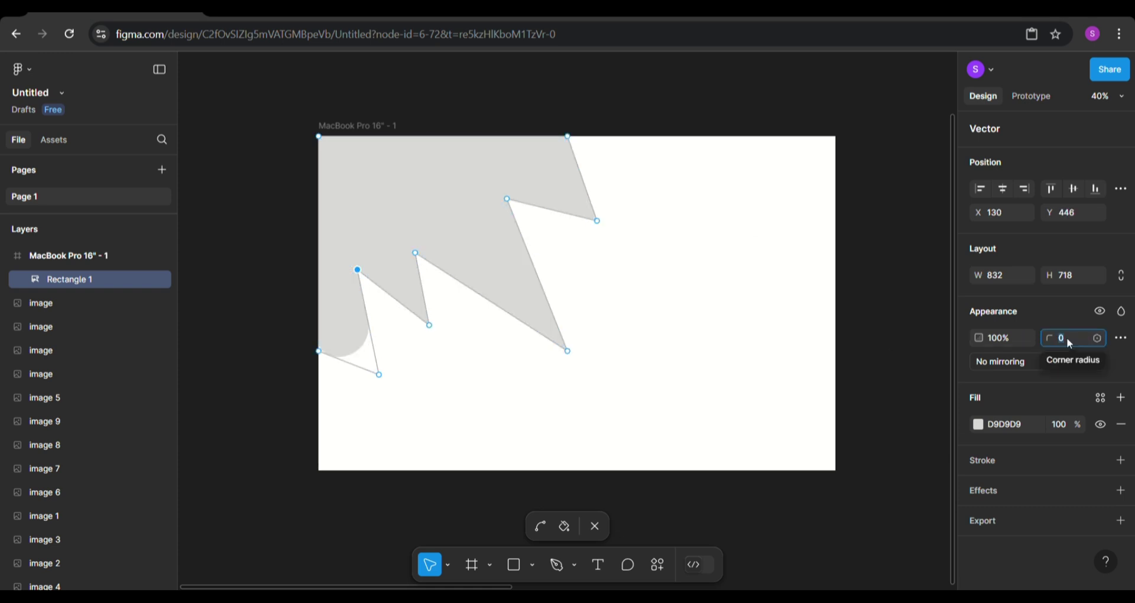
{"action": "left_click", "coordinate": [1066, 338]}
{"action": "type", "text": "150"}
{"action": "key", "text": "Return"}
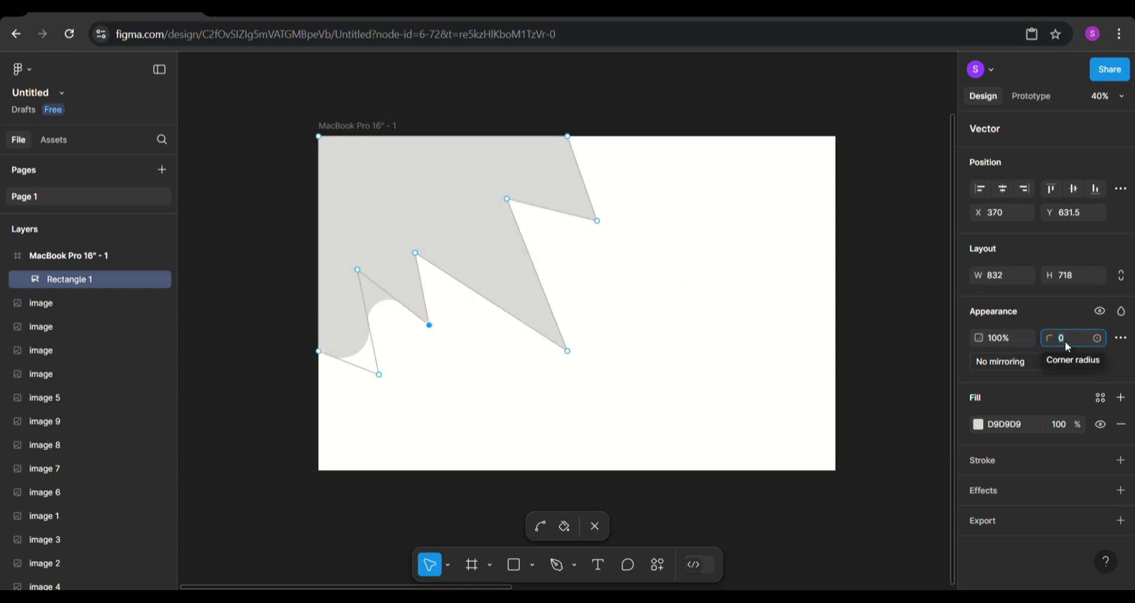
{"action": "left_click", "coordinate": [416, 253]}
{"action": "left_click", "coordinate": [1070, 341]}
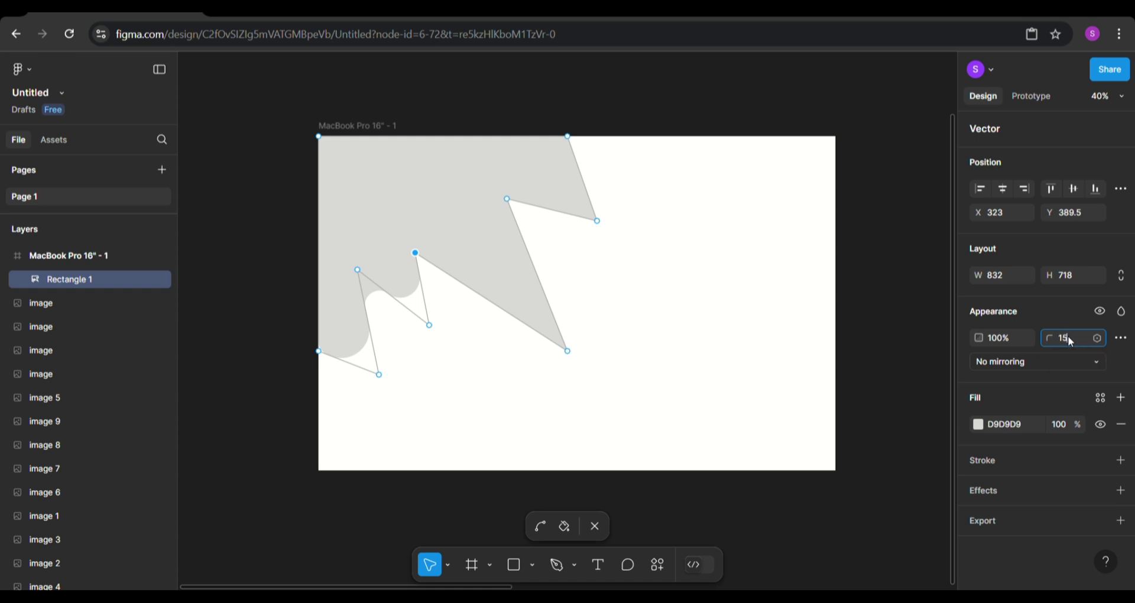
{"action": "type", "text": "200"}
{"action": "key", "text": "Return"}
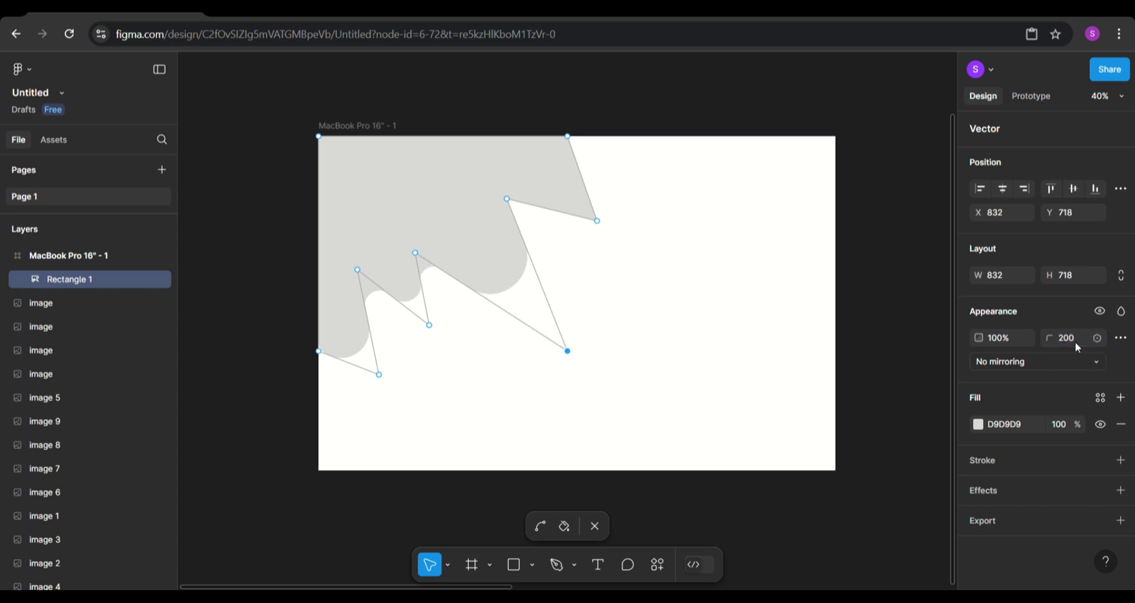
Round the shape's remaining upper points, giving the upper-right corner a radius of 150
{"action": "left_click", "coordinate": [507, 200]}
{"action": "left_click", "coordinate": [1070, 341]}
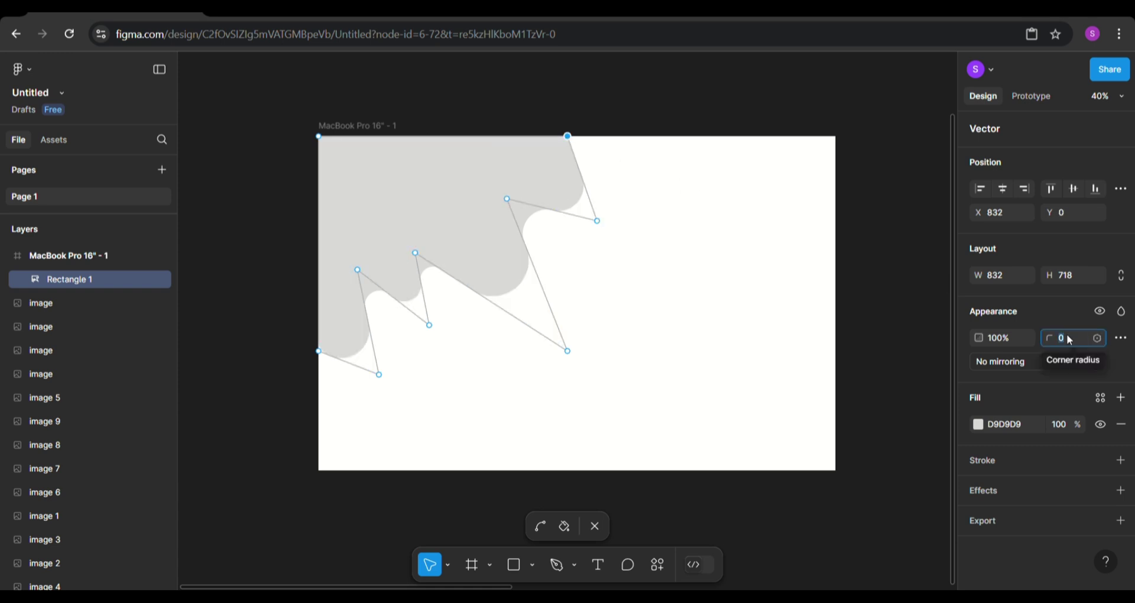
{"action": "key", "text": "Return"}
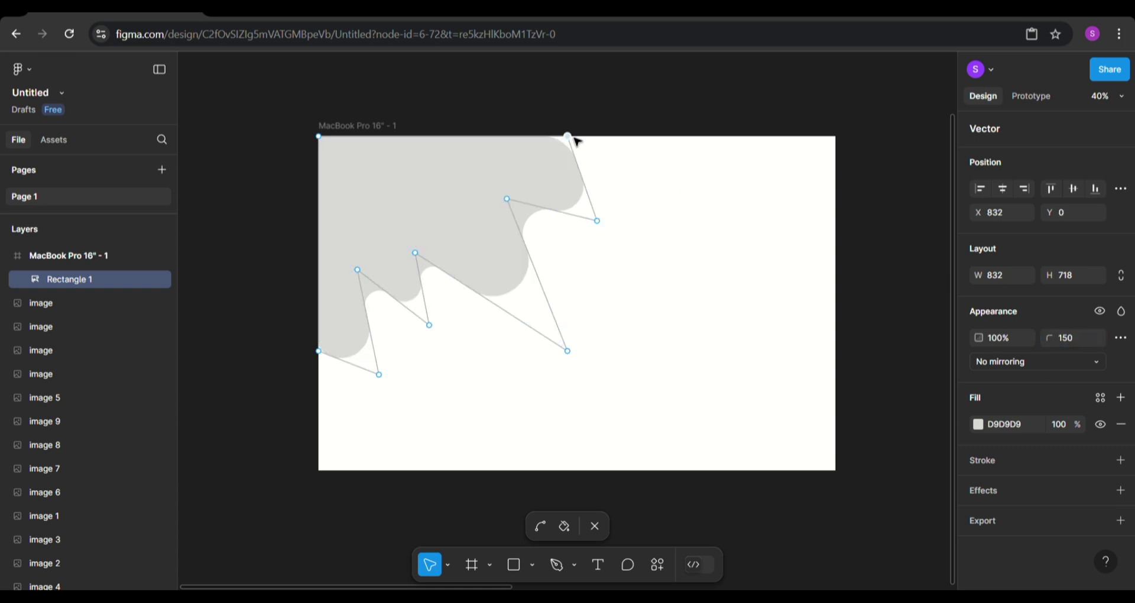
Pull the shape's upper-right corner slightly inward and move the whole drip shape up to Y -42
{"action": "left_click_drag", "start_coordinate": [572, 137], "coordinate": [563, 147]}
{"action": "left_click", "coordinate": [853, 299]}
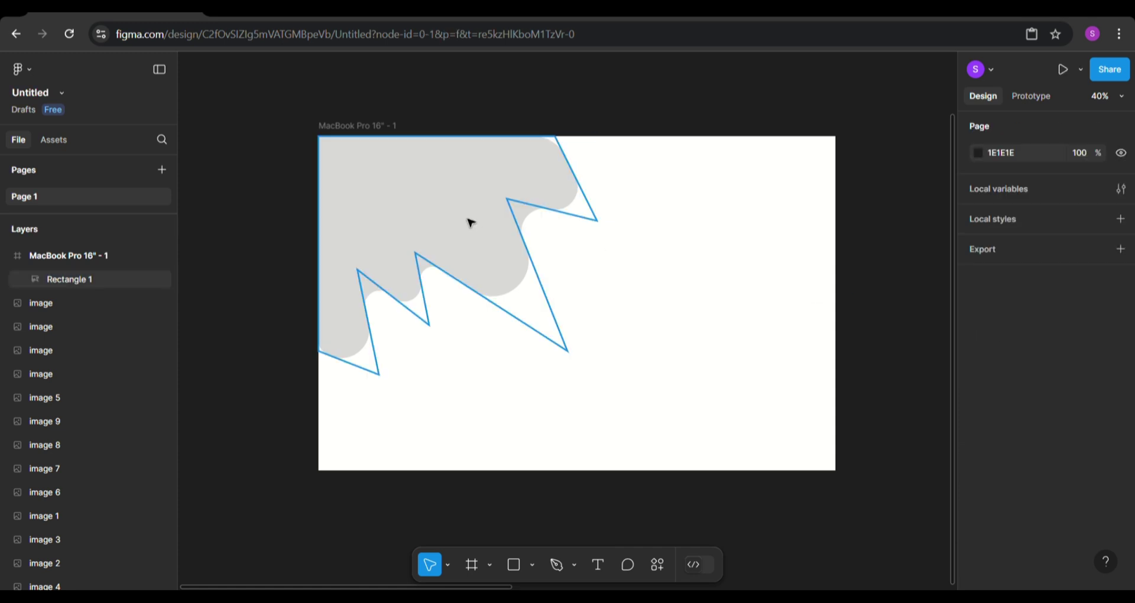
{"action": "left_click", "coordinate": [464, 210]}
{"action": "left_click", "coordinate": [755, 328]}
Draw an ellipse of about 1176 × 1145 in the empty canvas area below the frame
{"action": "scroll", "coordinate": [686, 389], "scroll_direction": "down", "scroll_amount": 5}
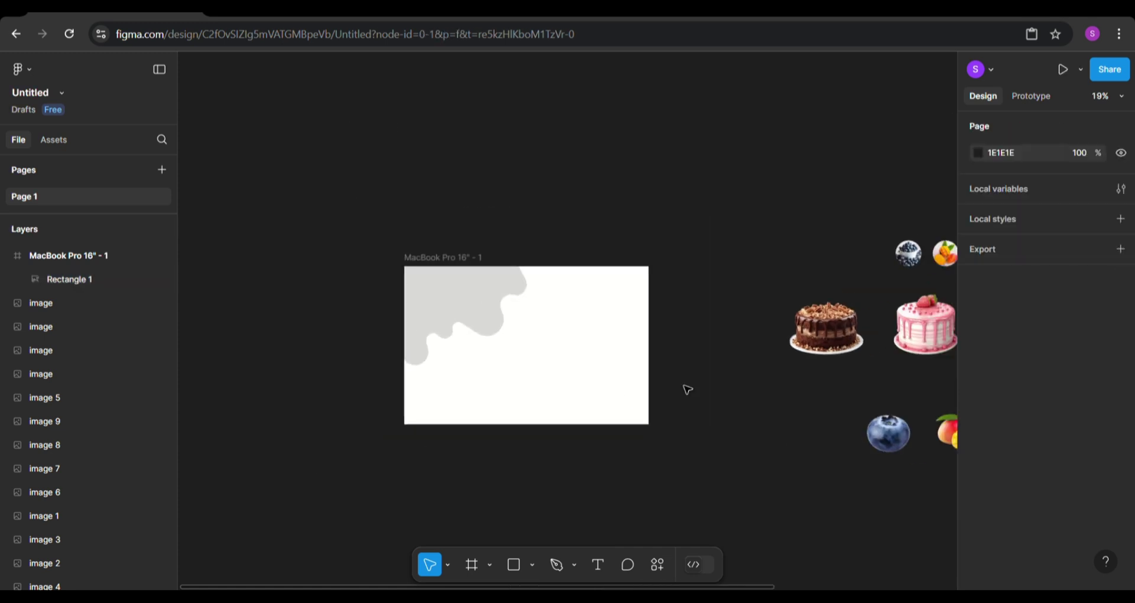
{"action": "scroll", "coordinate": [687, 389], "scroll_direction": "right", "scroll_amount": 2}
{"action": "scroll", "coordinate": [686, 389], "scroll_direction": "down", "scroll_amount": 2}
{"action": "left_click", "coordinate": [532, 564]}
{"action": "left_click", "coordinate": [539, 474]}
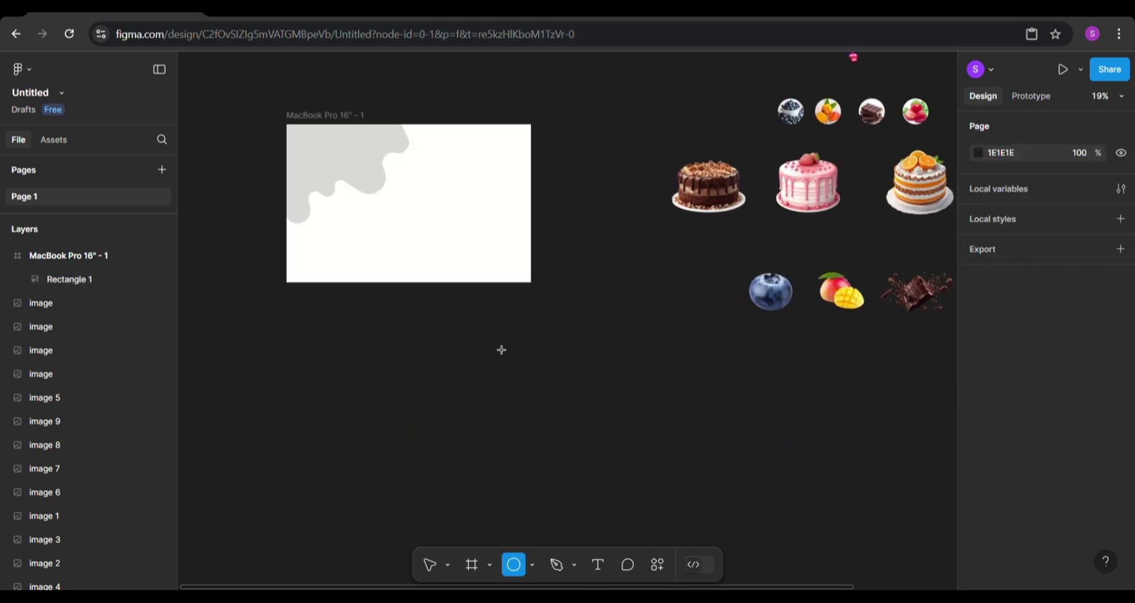
{"action": "left_click_drag", "start_coordinate": [480, 348], "coordinate": [647, 509]}
{"action": "left_click_drag", "start_coordinate": [572, 413], "coordinate": [597, 404]}
Place the chocolate cake on the circle's top edge and the pink cake on its left edge, both brought to front
{"action": "left_click_drag", "start_coordinate": [708, 206], "coordinate": [590, 342]}
{"action": "right_click", "coordinate": [588, 345]}
{"action": "left_click", "coordinate": [627, 225]}
{"action": "left_click", "coordinate": [798, 199]}
{"action": "left_click_drag", "start_coordinate": [798, 199], "coordinate": [519, 442]}
{"action": "right_click", "coordinate": [450, 438]}
{"action": "left_click", "coordinate": [479, 225]}
Place the orange cake on the circle's right edge and the blue cake on its bottom edge, both brought to front
{"action": "left_click_drag", "start_coordinate": [911, 206], "coordinate": [663, 444]}
{"action": "right_click", "coordinate": [776, 426]}
{"action": "left_click", "coordinate": [804, 230]}
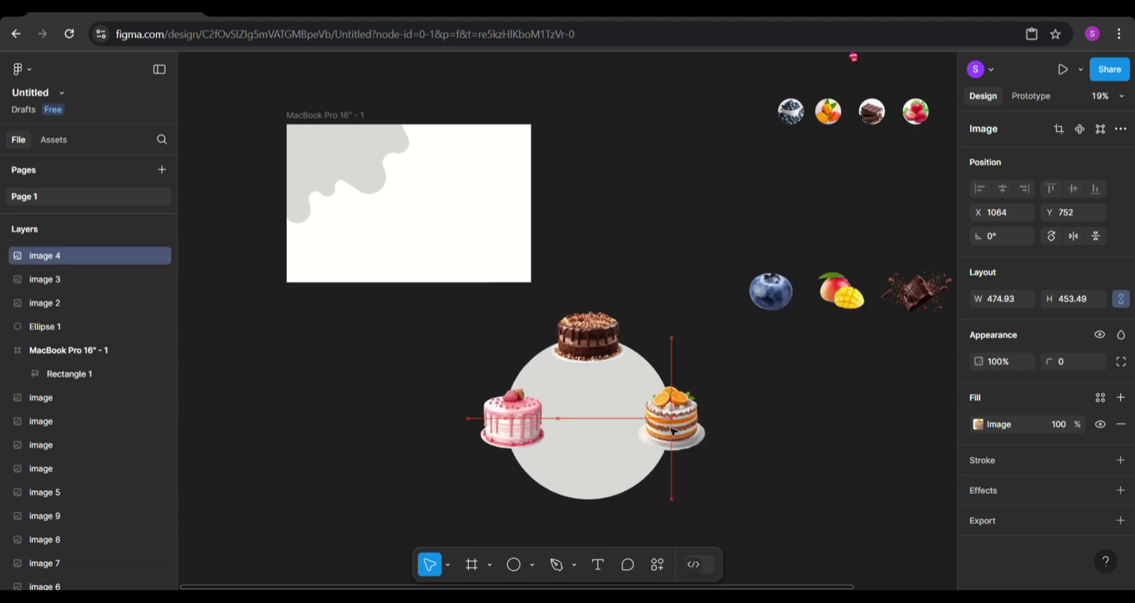
{"action": "left_click", "coordinate": [764, 431]}
{"action": "scroll", "coordinate": [765, 431], "scroll_direction": "down", "scroll_amount": 3}
{"action": "scroll", "coordinate": [700, 480], "scroll_direction": "up", "scroll_amount": 3}
{"action": "left_click_drag", "start_coordinate": [854, 296], "coordinate": [504, 441]}
{"action": "right_click", "coordinate": [703, 475]}
{"action": "left_click", "coordinate": [739, 229]}
{"action": "left_click", "coordinate": [641, 446]}
Group the four cake images together with the circle
{"action": "scroll", "coordinate": [641, 446], "scroll_direction": "down", "scroll_amount": 3}
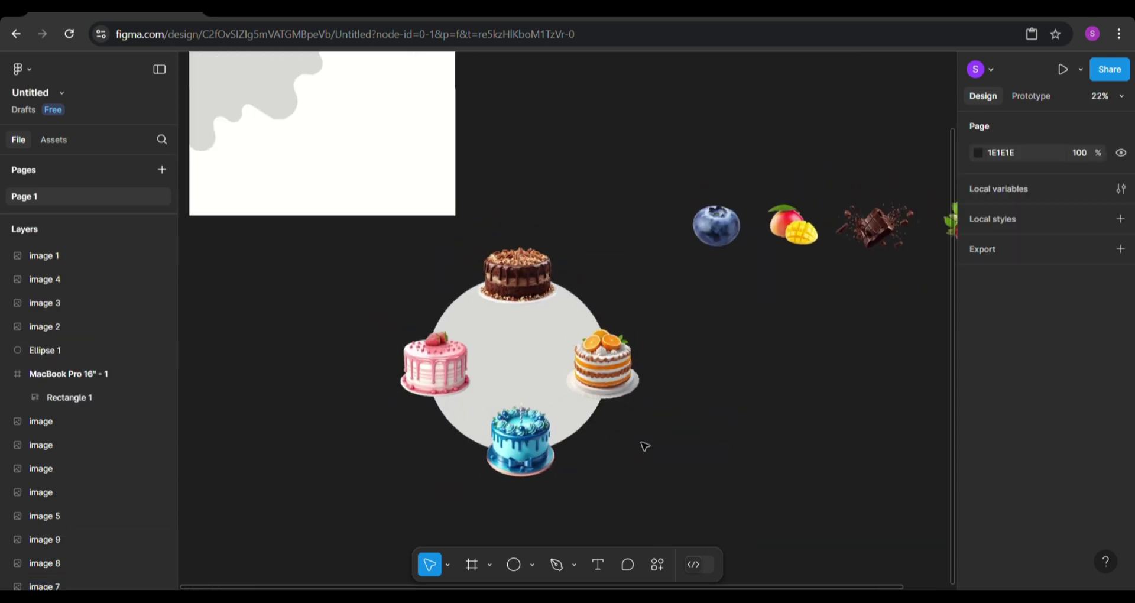
{"action": "scroll", "coordinate": [398, 256], "scroll_direction": "up", "scroll_amount": 2}
{"action": "left_click_drag", "start_coordinate": [398, 255], "coordinate": [654, 494]}
{"action": "right_click", "coordinate": [529, 352]}
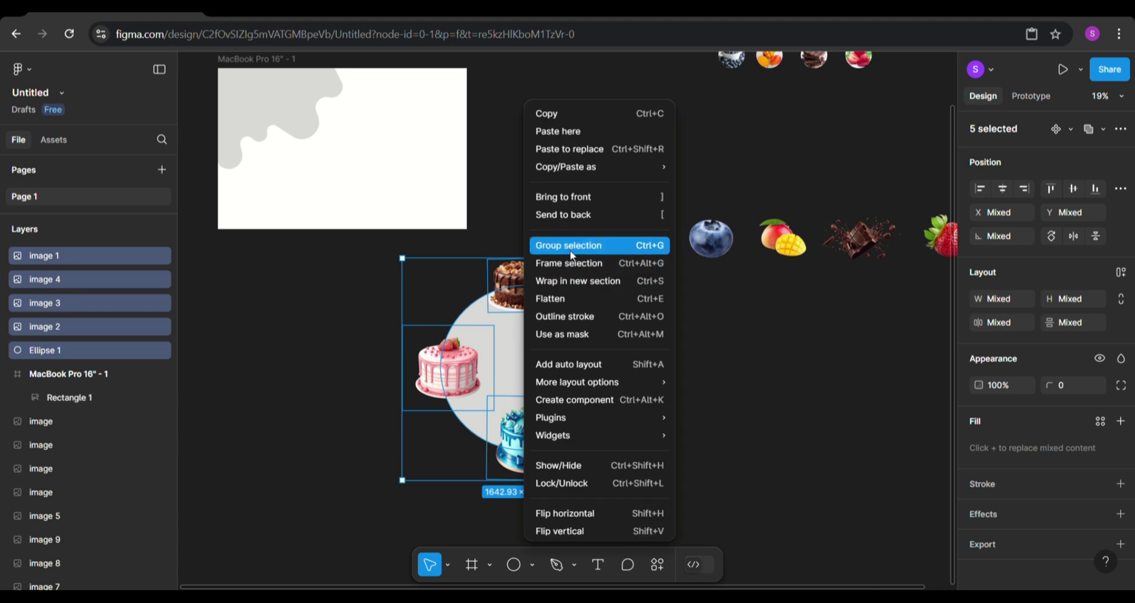
{"action": "left_click", "coordinate": [569, 243]}
Move the cake group into the MacBook Pro frame at about X 779, Y 270, overhanging its lower-right corner
{"action": "scroll", "coordinate": [706, 374], "scroll_direction": "down", "scroll_amount": 1}
{"action": "scroll", "coordinate": [707, 375], "scroll_direction": "up", "scroll_amount": 1}
{"action": "left_click_drag", "start_coordinate": [542, 397], "coordinate": [478, 262]}
{"action": "left_click", "coordinate": [602, 371]}
{"action": "left_click", "coordinate": [466, 224]}
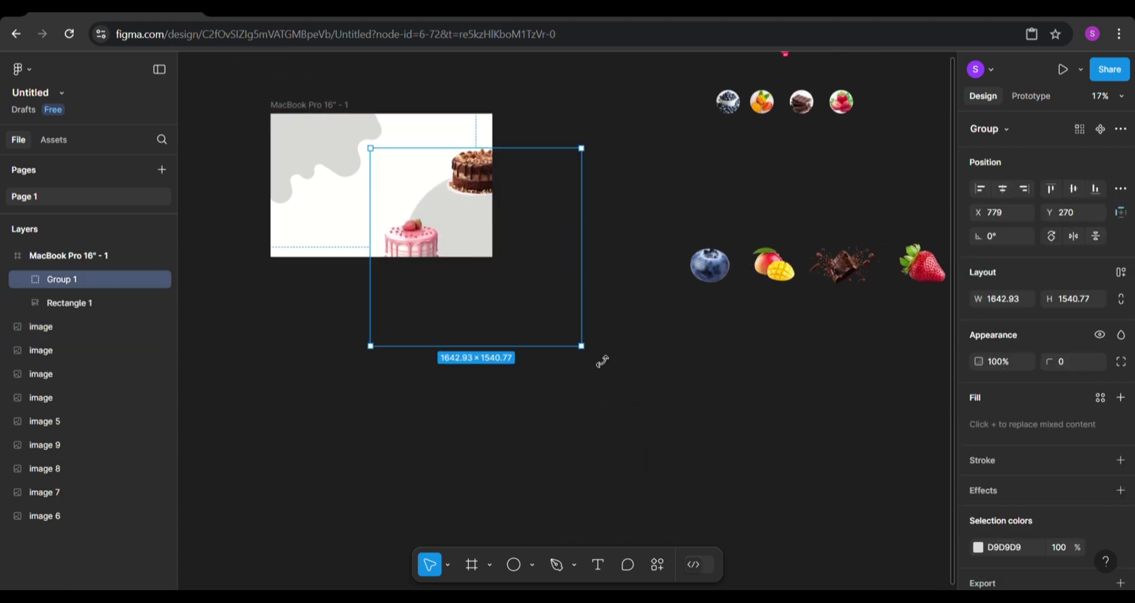
Rotate the cake group to about 46° so the chocolate cake tilts inside the frame
{"action": "left_click_drag", "start_coordinate": [602, 361], "coordinate": [620, 249]}
{"action": "left_click", "coordinate": [366, 393]}
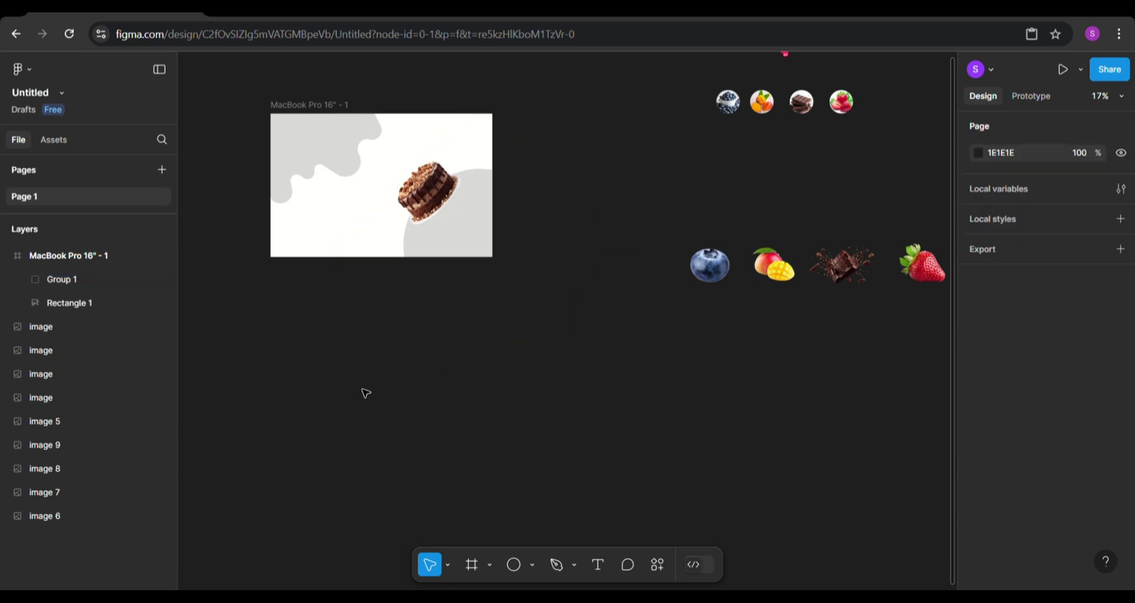
{"action": "scroll", "coordinate": [366, 394], "scroll_direction": "up", "scroll_amount": 3}
{"action": "scroll", "coordinate": [450, 379], "scroll_direction": "up", "scroll_amount": 3}
{"action": "left_click", "coordinate": [532, 368]}
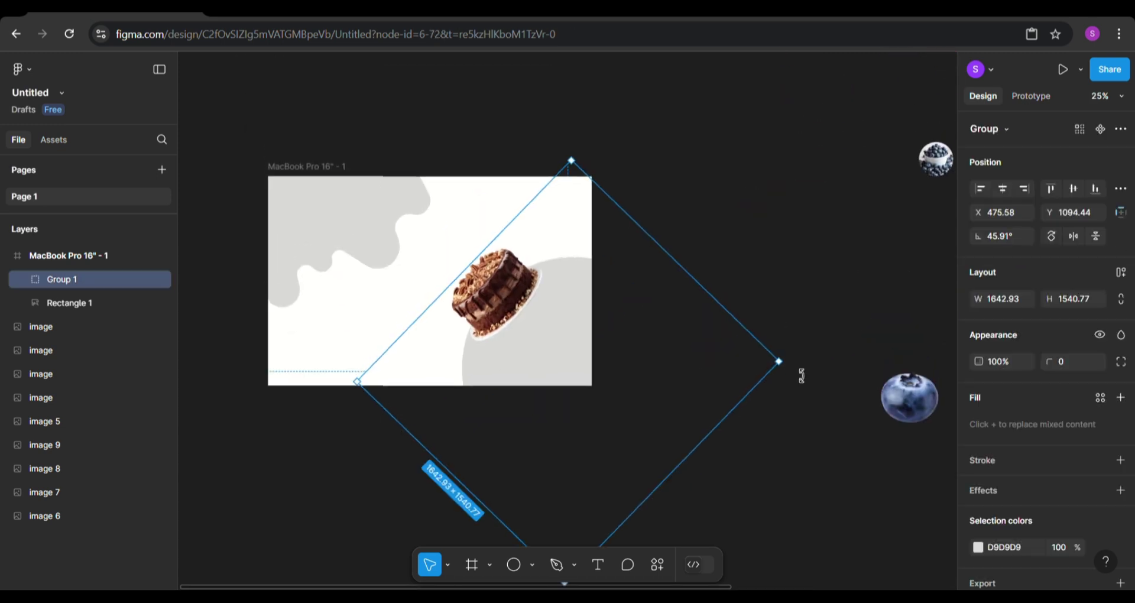
{"action": "left_click_drag", "start_coordinate": [802, 376], "coordinate": [802, 375]}
{"action": "left_click", "coordinate": [743, 204]}
Fill the drip shape with dark brown 532A26, starting from a colour sampled on the chocolate cake
{"action": "scroll", "coordinate": [414, 506], "scroll_direction": "up", "scroll_amount": 1}
{"action": "scroll", "coordinate": [414, 506], "scroll_direction": "up", "scroll_amount": 1}
{"action": "left_click", "coordinate": [378, 230]}
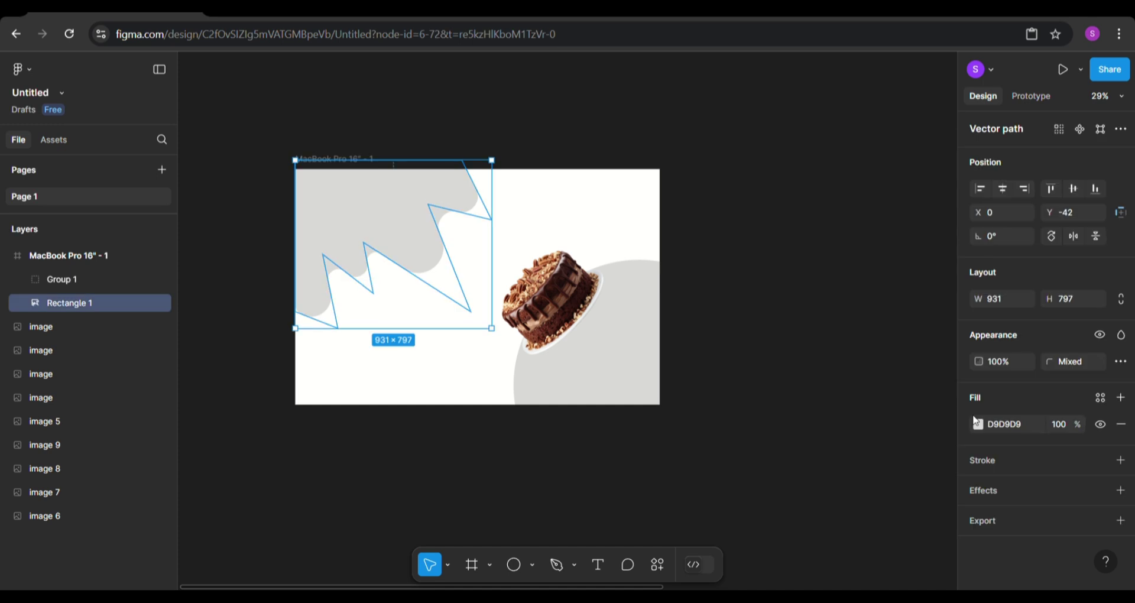
{"action": "left_click", "coordinate": [976, 423]}
{"action": "left_click", "coordinate": [801, 424]}
{"action": "left_click", "coordinate": [561, 278]}
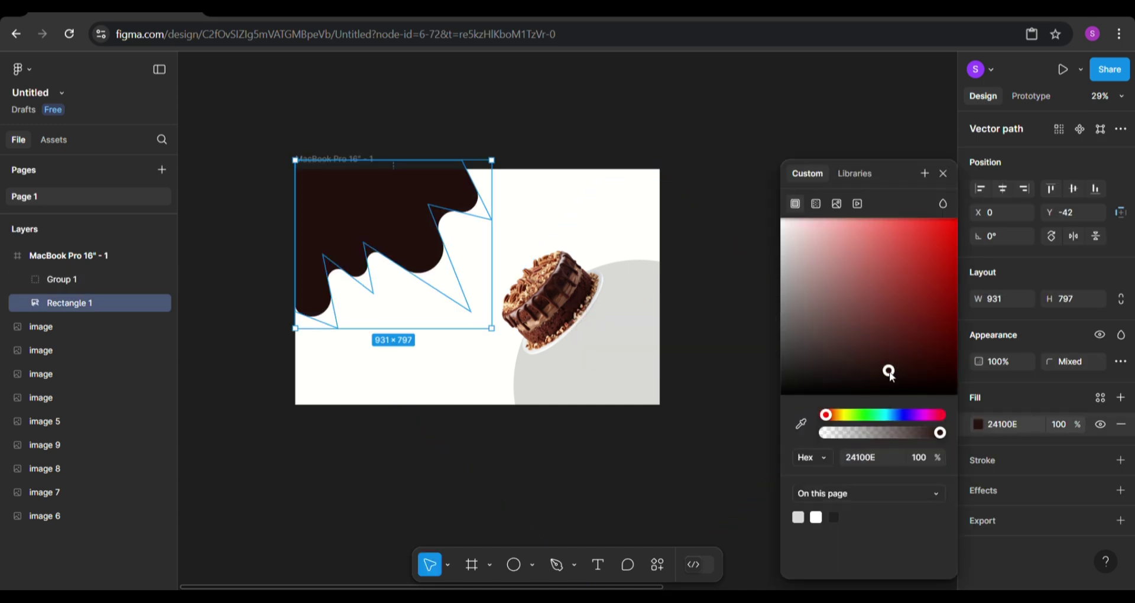
{"action": "left_click_drag", "start_coordinate": [889, 371], "coordinate": [874, 338]}
{"action": "left_click", "coordinate": [724, 343]}
Fill the ellipse inside the cake group with the drip shape's brown, 532A26
{"action": "left_click", "coordinate": [612, 334]}
{"action": "left_click", "coordinate": [22, 279]}
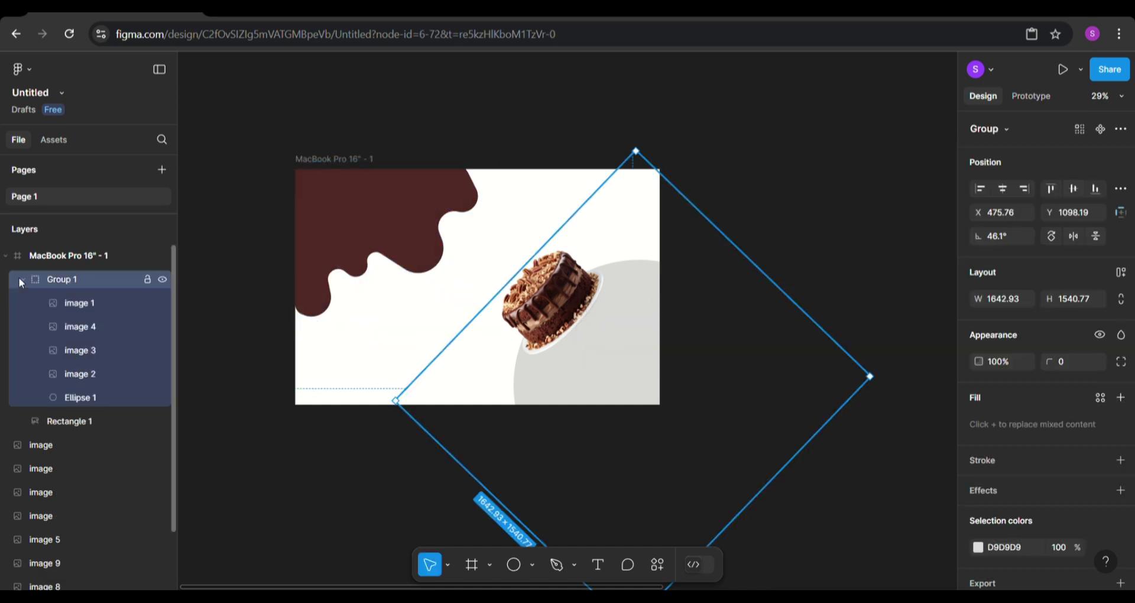
{"action": "left_click", "coordinate": [80, 397]}
{"action": "left_click", "coordinate": [978, 424]}
{"action": "left_click", "coordinate": [801, 424]}
{"action": "left_click", "coordinate": [465, 181]}
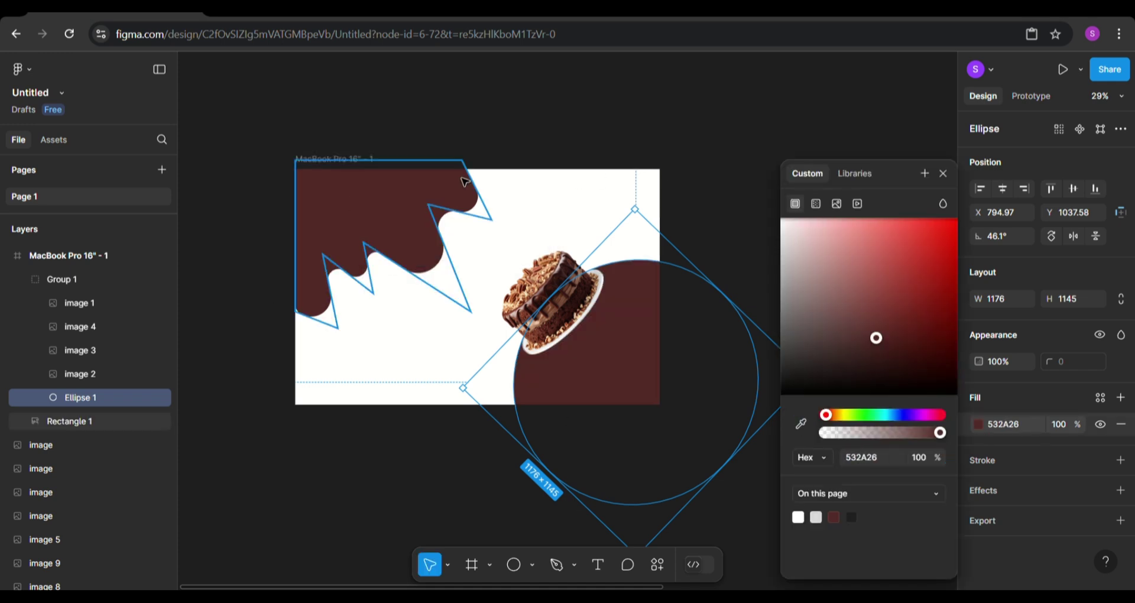
Fill the frame background with a lighter shade of the brown sampled from the drip shape
{"action": "left_click", "coordinate": [334, 158]}
{"action": "left_click", "coordinate": [979, 497]}
{"action": "left_click", "coordinate": [801, 424]}
{"action": "left_click", "coordinate": [426, 203]}
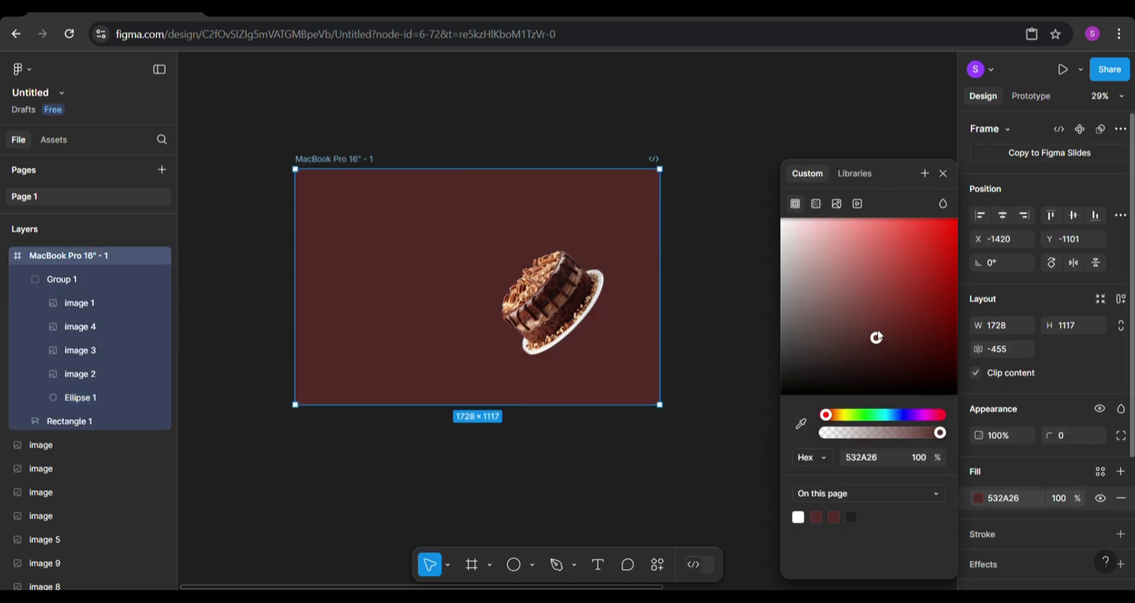
{"action": "left_click_drag", "start_coordinate": [877, 337], "coordinate": [860, 312]}
{"action": "left_click", "coordinate": [735, 162]}
Place the small pink cupcake image in the frame's upper-left corner as a logo
{"action": "scroll", "coordinate": [735, 162], "scroll_direction": "down", "scroll_amount": 3}
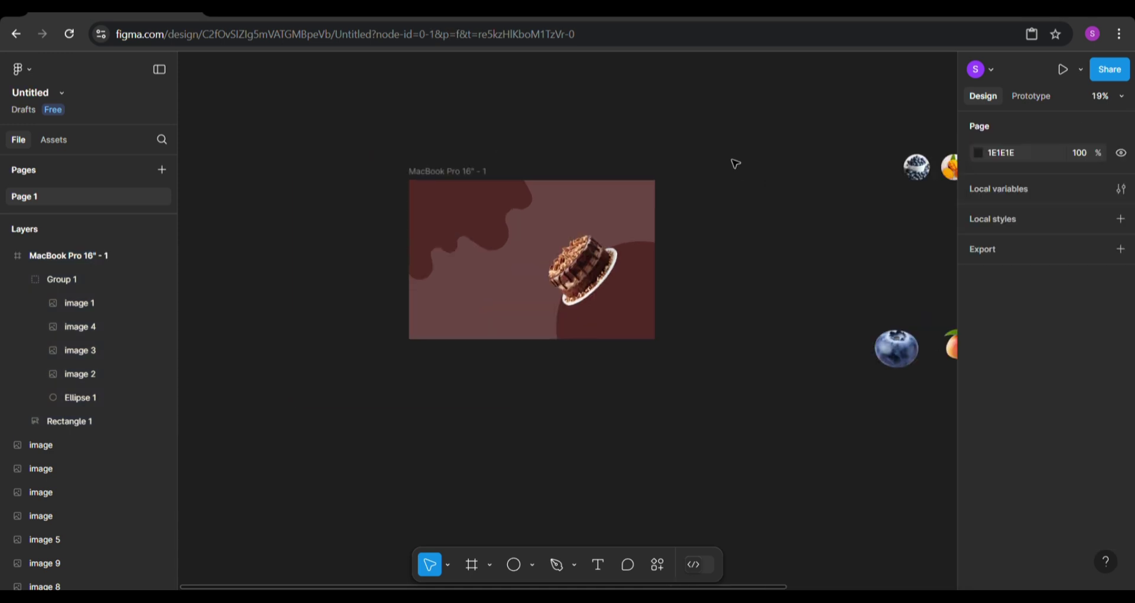
{"action": "scroll", "coordinate": [734, 162], "scroll_direction": "right", "scroll_amount": 1}
{"action": "scroll", "coordinate": [735, 162], "scroll_direction": "up", "scroll_amount": 1}
{"action": "left_click", "coordinate": [906, 195]}
{"action": "left_click_drag", "start_coordinate": [324, 285], "coordinate": [341, 269]}
{"action": "left_click", "coordinate": [287, 354]}
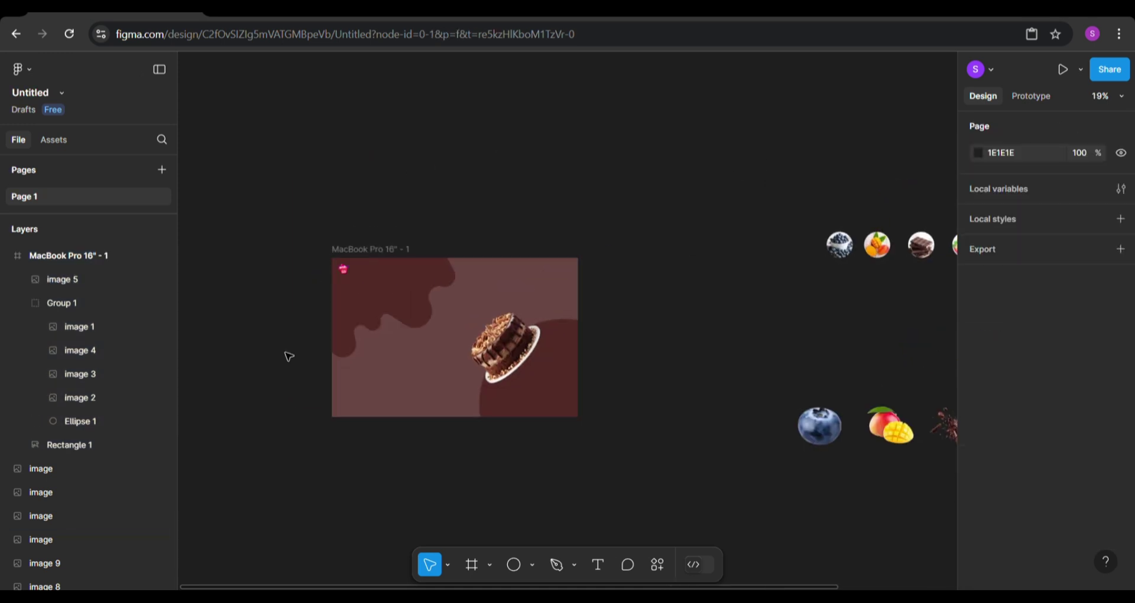
Add a white "Home" text in Krona One, size 32, at the top of the frame
{"action": "scroll", "coordinate": [287, 354], "scroll_direction": "up", "scroll_amount": 2}
{"action": "scroll", "coordinate": [903, 290], "scroll_direction": "right", "scroll_amount": 1}
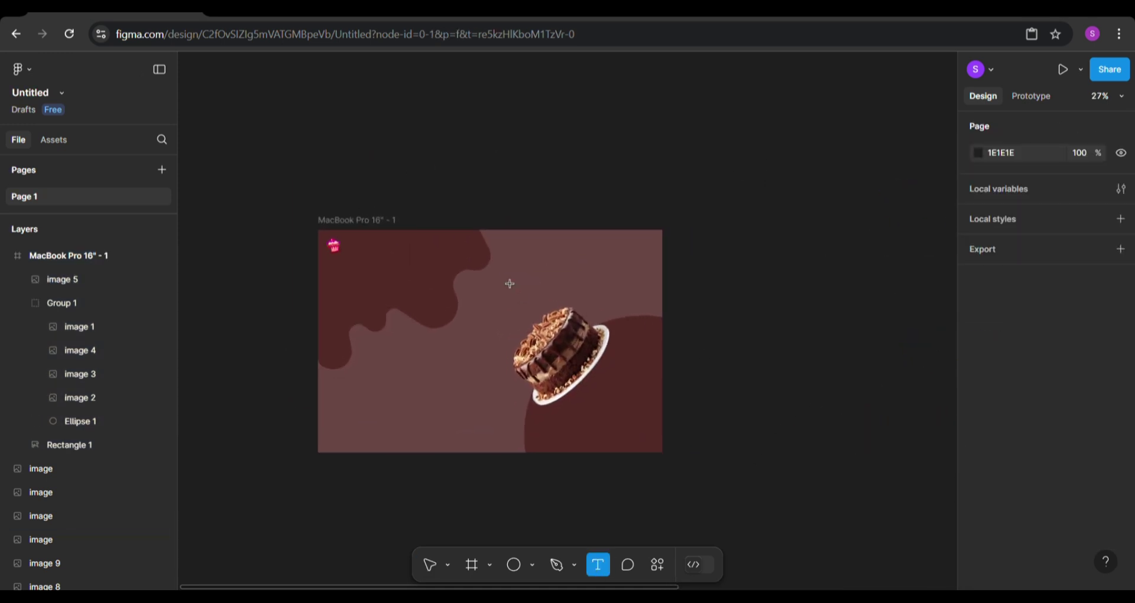
{"action": "left_click", "coordinate": [489, 250]}
{"action": "key", "text": "Escape"}
{"action": "left_click", "coordinate": [596, 564]}
{"action": "left_click_drag", "start_coordinate": [463, 241], "coordinate": [496, 253]}
{"action": "left_click", "coordinate": [483, 250]}
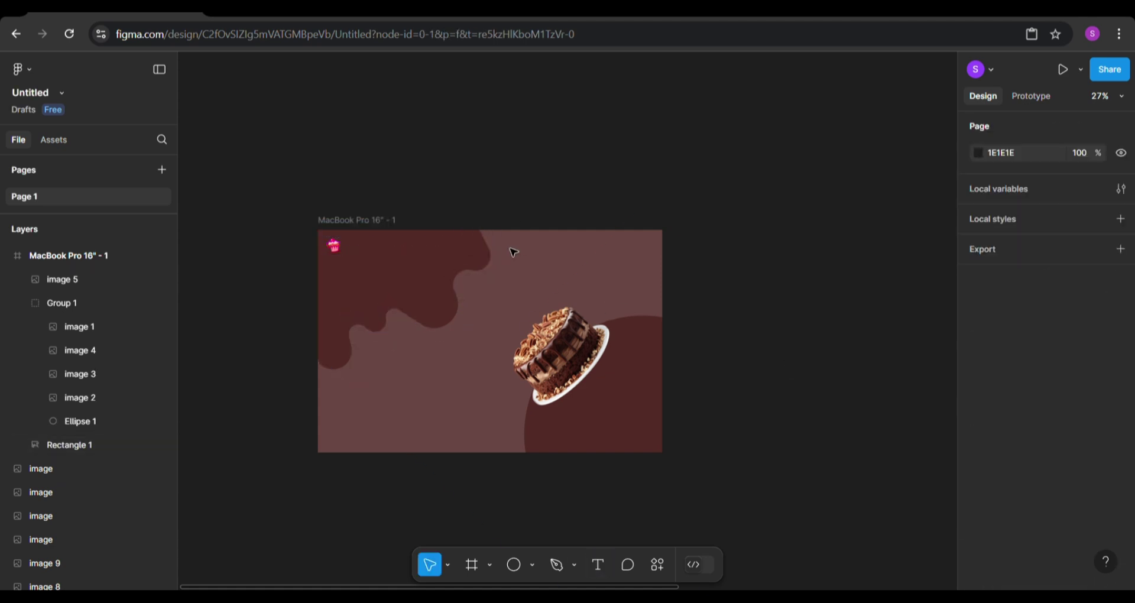
{"action": "key", "text": "ctrl+z"}
{"action": "scroll", "coordinate": [485, 251], "scroll_direction": "up", "scroll_amount": 3}
{"action": "type", "text": "Home"}
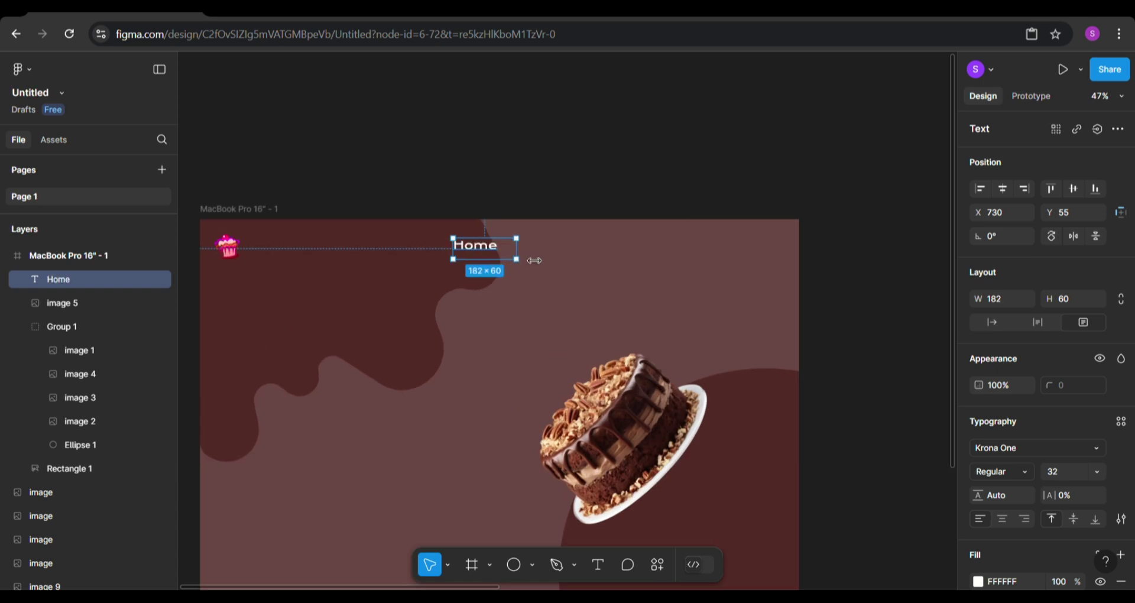
Widen the Home text box to 223 and arrange three copies in a row beside it, spaced about 22 apart
{"action": "key", "text": "ctrl+d"}
{"action": "key", "text": "ctrl+d"}
{"action": "key", "text": "ctrl+d"}
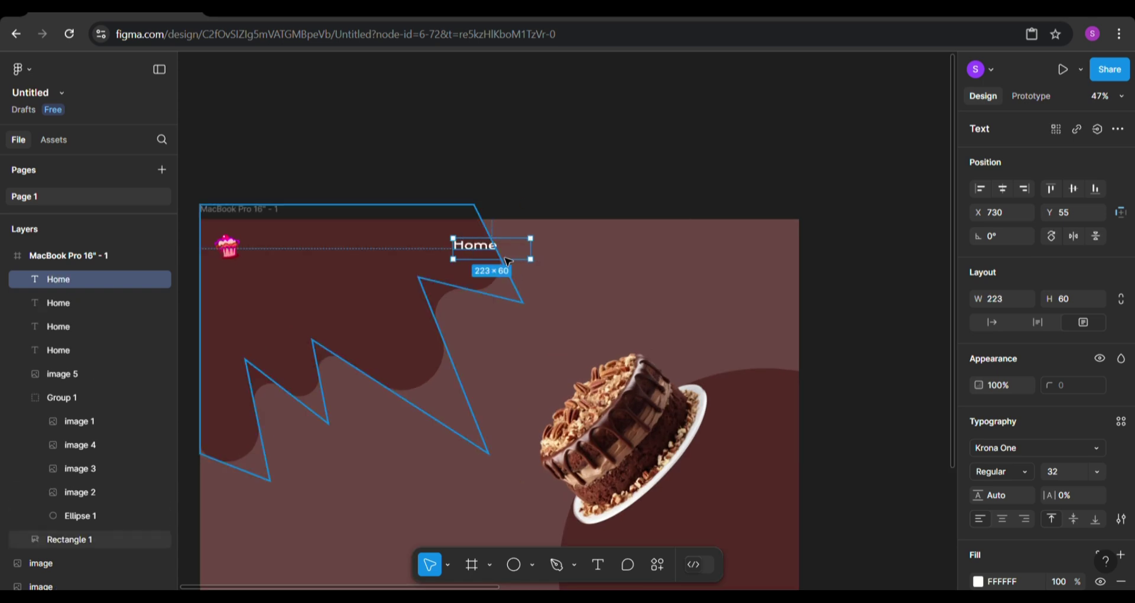
{"action": "left_click_drag", "start_coordinate": [501, 257], "coordinate": [642, 253]}
{"action": "left_click", "coordinate": [479, 250]}
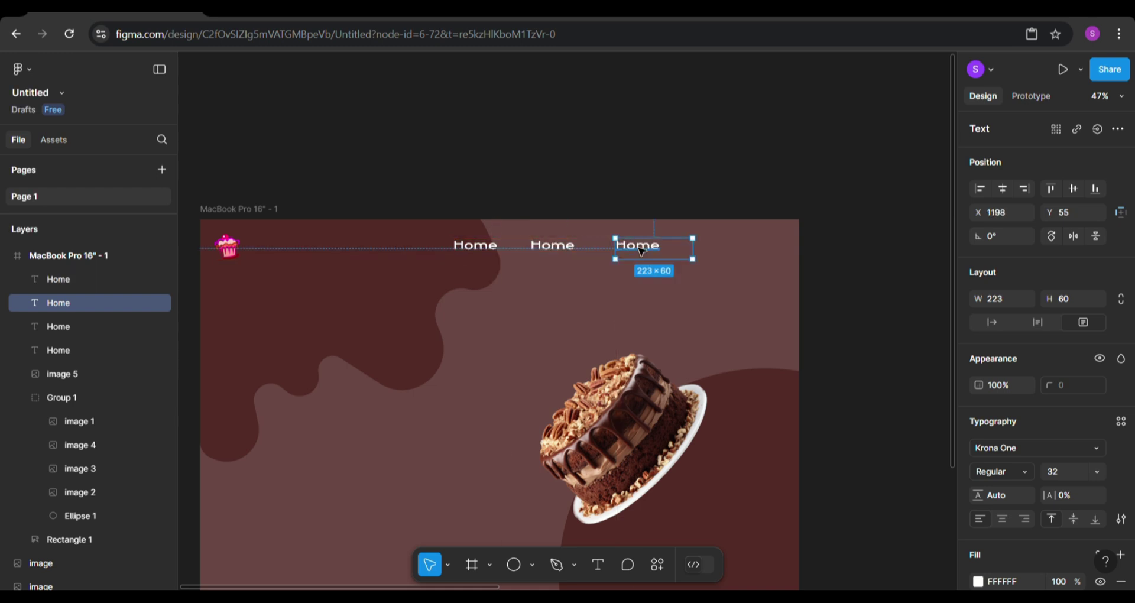
{"action": "left_click", "coordinate": [484, 254]}
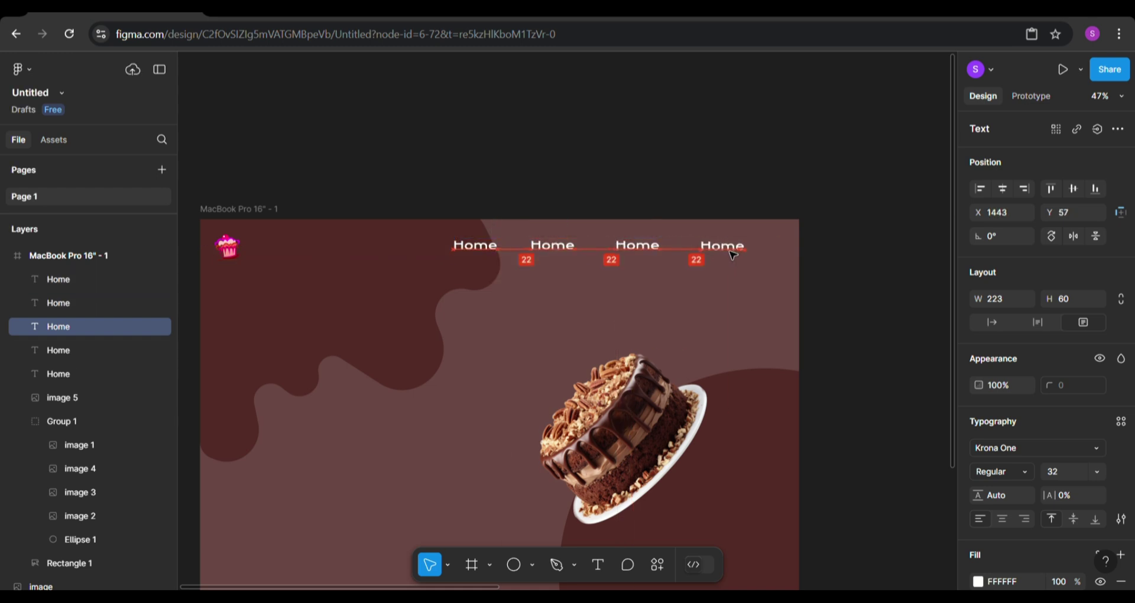
Change the three copied labels to "About", "Services" and "Contact", and shift Services slightly left
{"action": "left_click", "coordinate": [549, 251]}
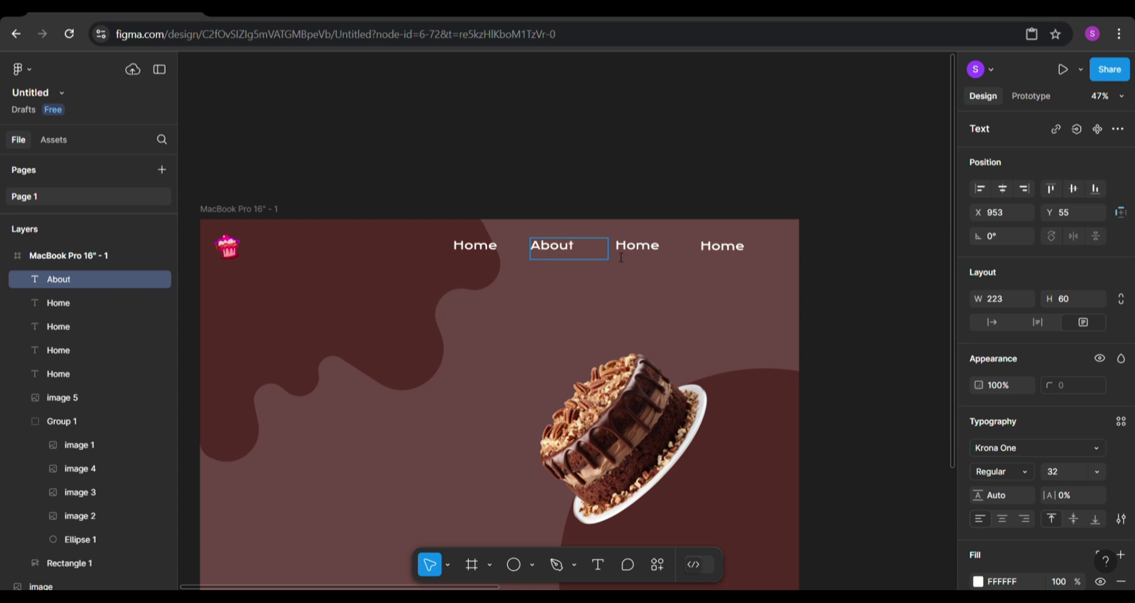
{"action": "left_click", "coordinate": [674, 251]}
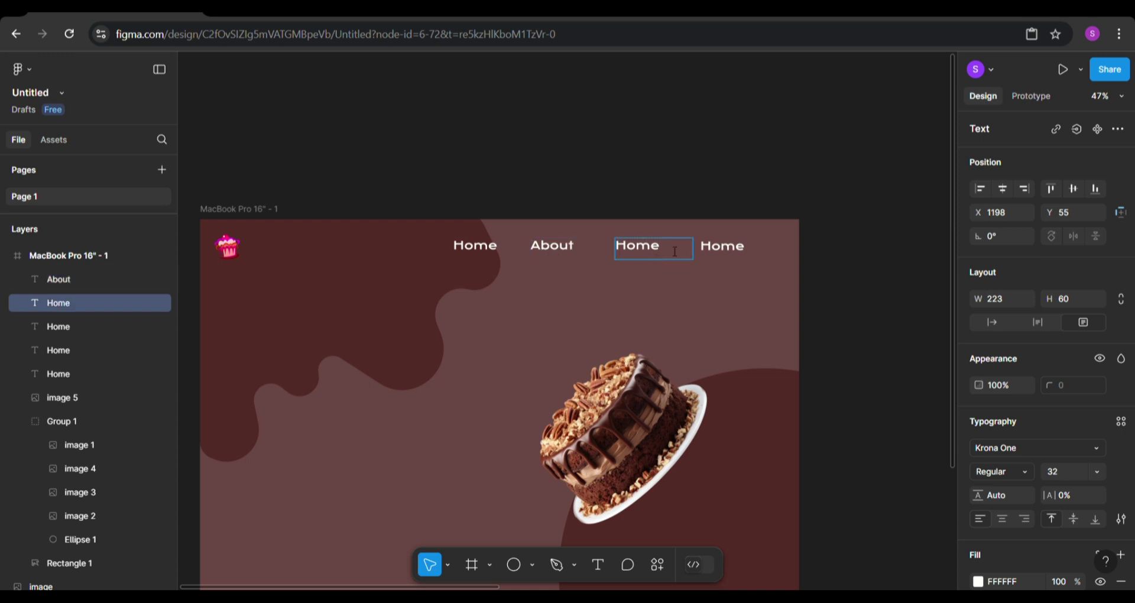
{"action": "left_click", "coordinate": [747, 253]}
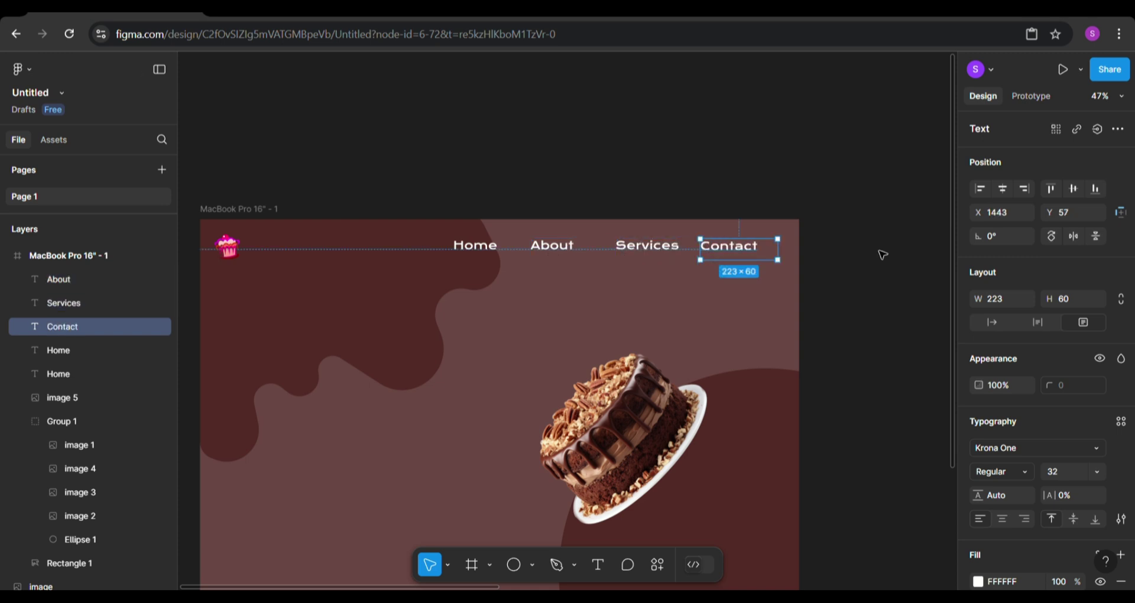
{"action": "left_click_drag", "start_coordinate": [664, 250], "coordinate": [660, 251]}
{"action": "left_click", "coordinate": [768, 187]}
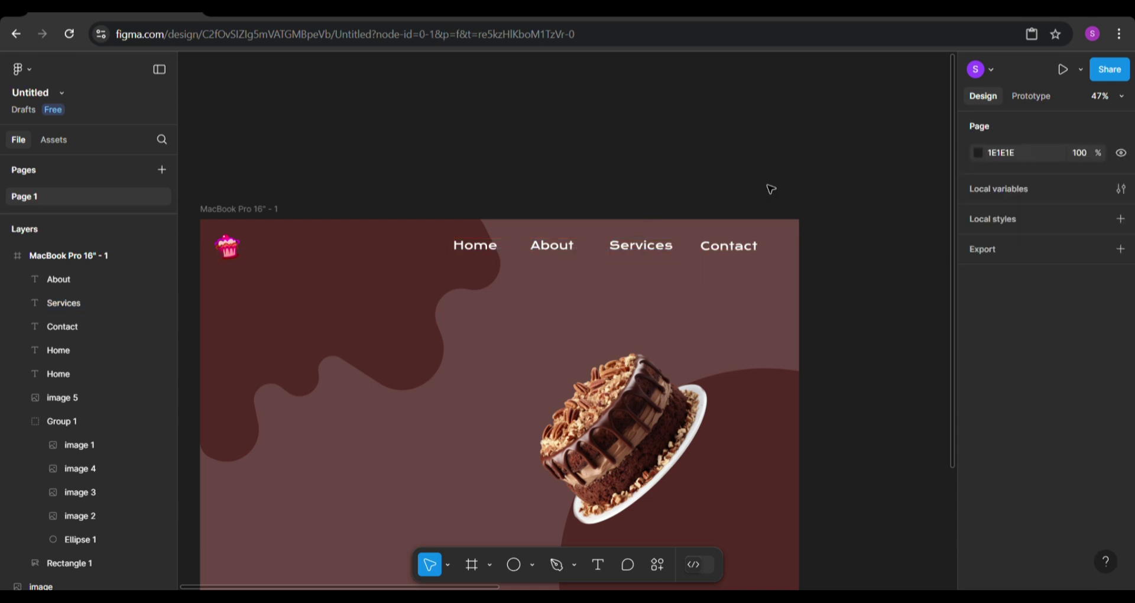
{"action": "scroll", "coordinate": [771, 189], "scroll_direction": "down", "scroll_amount": 3}
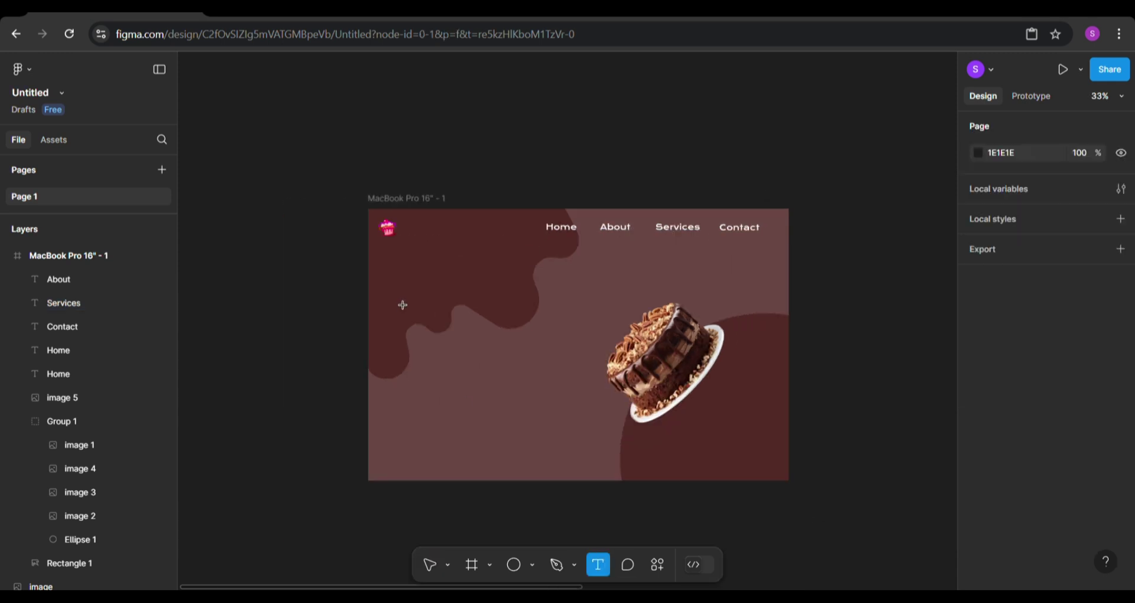
Add a white "Cake Delight" heading in Nosifer Caps, size 64, and move it up below the cupcake logo
{"action": "left_click_drag", "start_coordinate": [390, 292], "coordinate": [518, 317]}
{"action": "left_click", "coordinate": [1094, 470]}
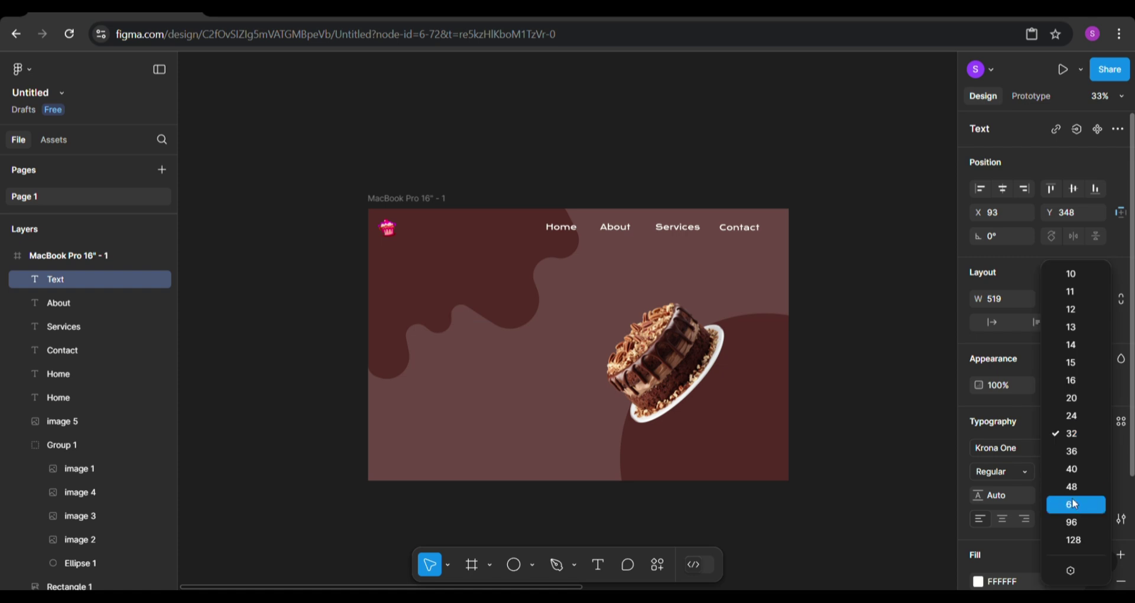
{"action": "left_click", "coordinate": [1070, 504]}
{"action": "left_click", "coordinate": [1089, 445]}
{"action": "type", "text": "nod"}
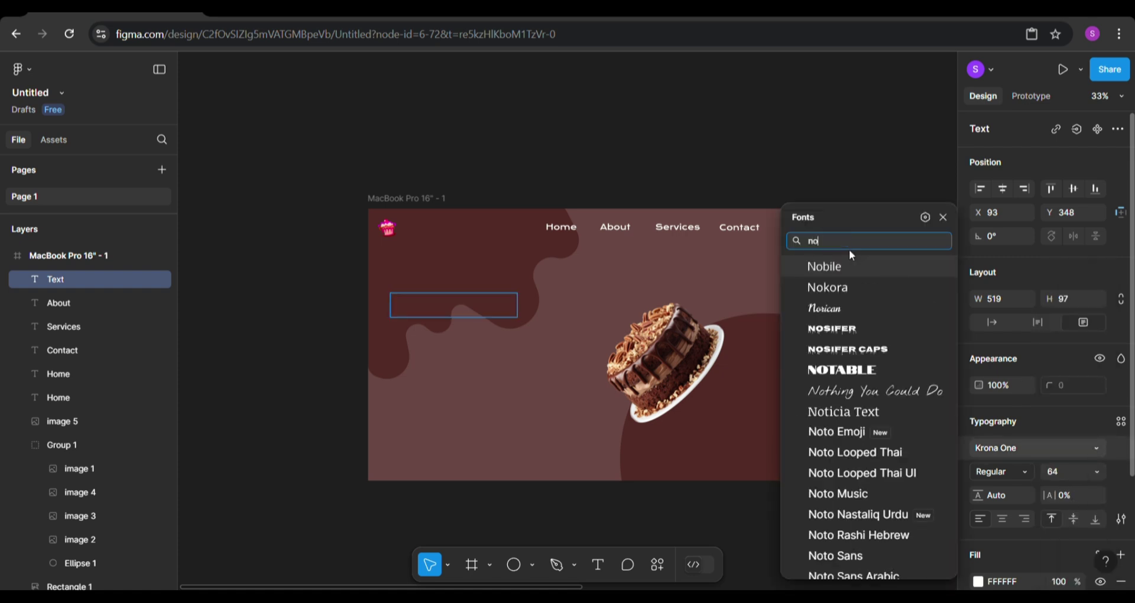
{"action": "key", "text": "BackSpace"}
{"action": "left_click", "coordinate": [835, 347]}
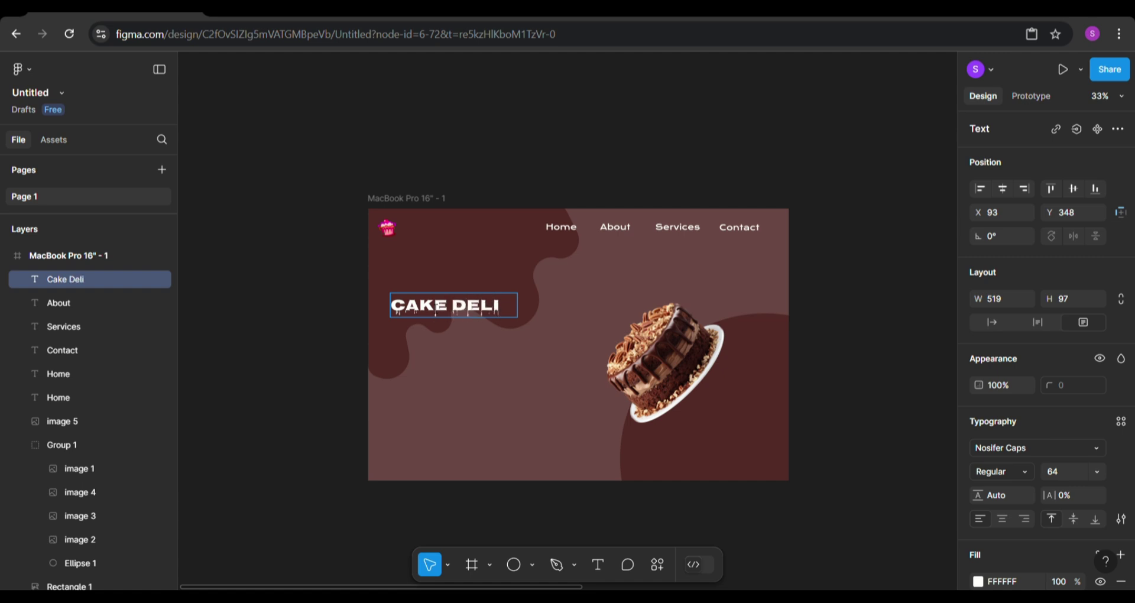
{"action": "key", "text": "Escape"}
{"action": "left_click_drag", "start_coordinate": [518, 306], "coordinate": [484, 283]}
Add the text "Enjoy the delicious cake." at size 36 in a box directly beneath the Cake Delight heading
{"action": "key", "text": "t"}
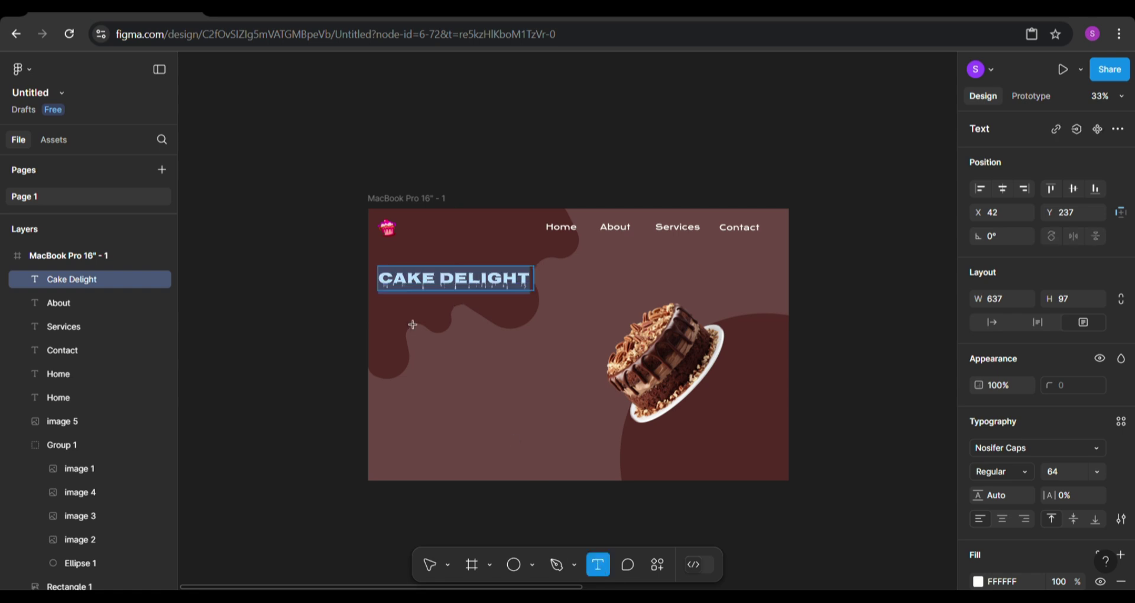
{"action": "left_click_drag", "start_coordinate": [380, 299], "coordinate": [461, 332]}
{"action": "left_click", "coordinate": [1096, 471]}
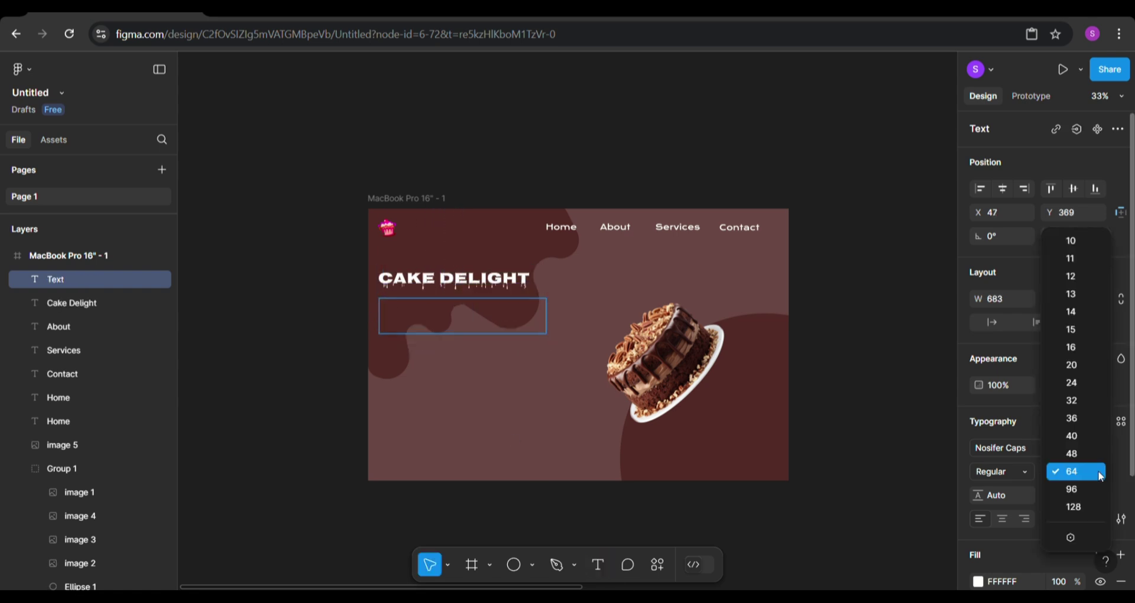
{"action": "left_click", "coordinate": [1075, 418]}
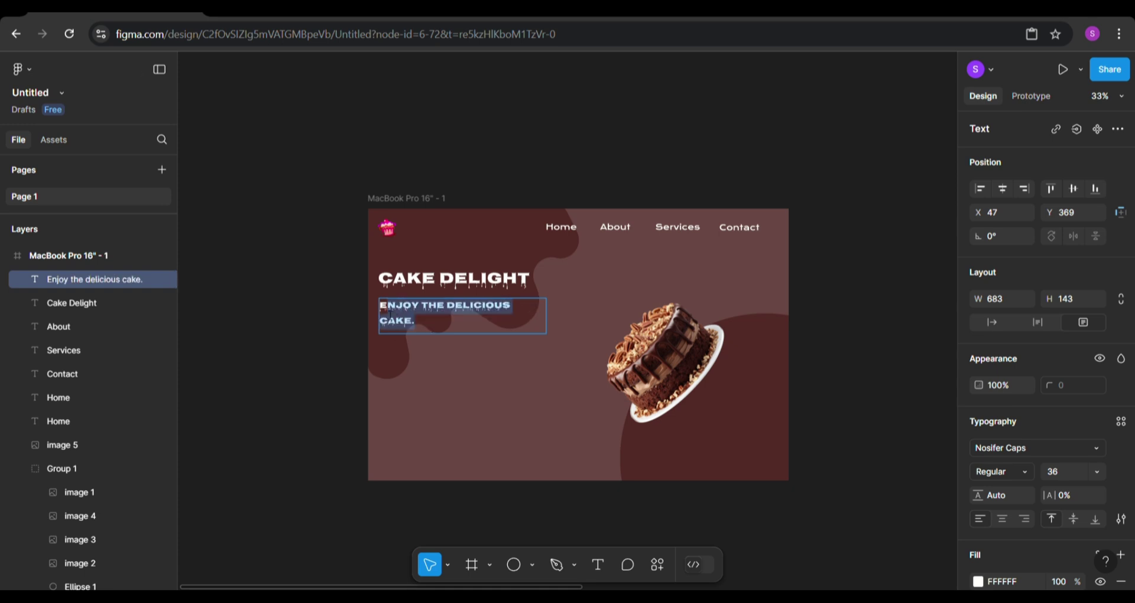
Change the tagline's font to Ovo and its size to 40
{"action": "left_click", "coordinate": [1005, 447]}
{"action": "type", "text": "ovo"}
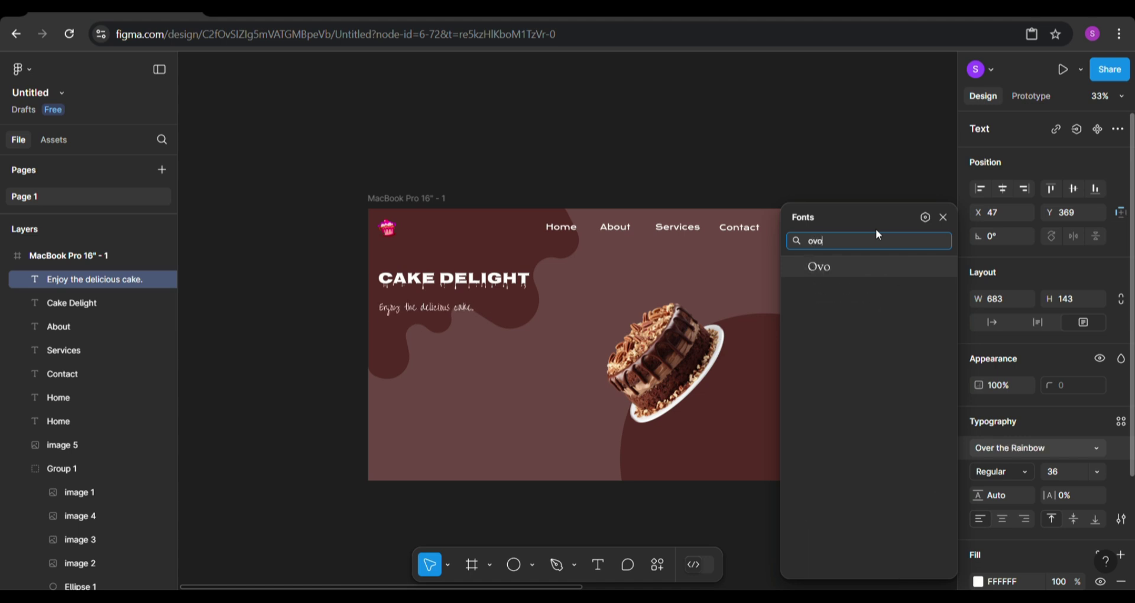
{"action": "left_click", "coordinate": [842, 267]}
{"action": "left_click", "coordinate": [1097, 471]}
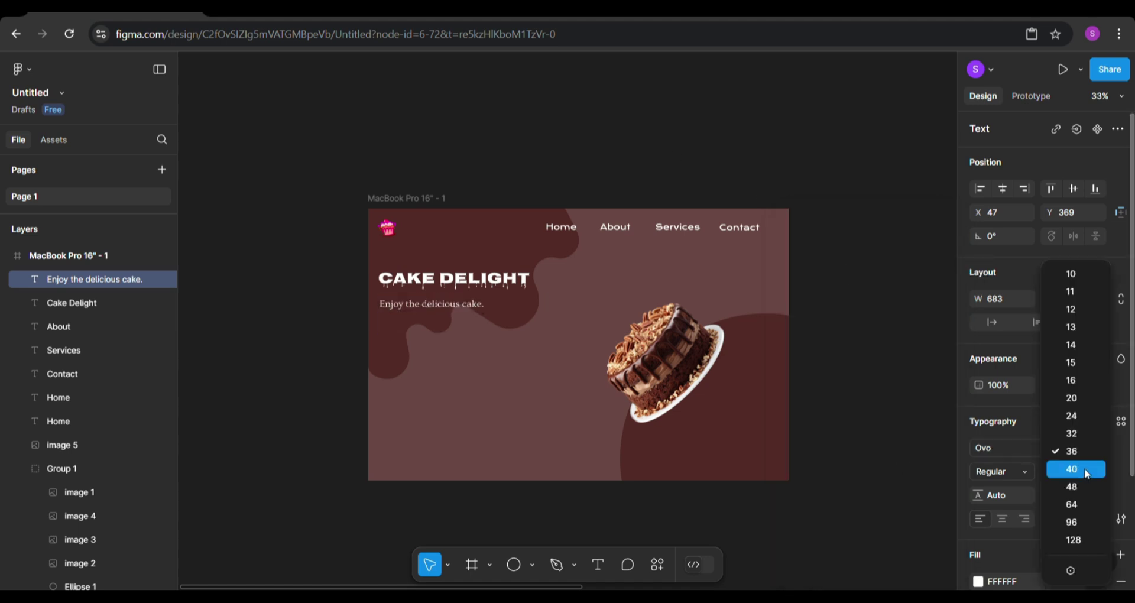
{"action": "left_click", "coordinate": [1085, 470]}
{"action": "left_click", "coordinate": [902, 264]}
Move the four round flavour images into the frame, scale them to 128 high and place them along its lower-left part
{"action": "scroll", "coordinate": [902, 265], "scroll_direction": "down", "scroll_amount": 2}
{"action": "scroll", "coordinate": [902, 264], "scroll_direction": "right", "scroll_amount": 4}
{"action": "left_click_drag", "start_coordinate": [759, 200], "coordinate": [920, 246]}
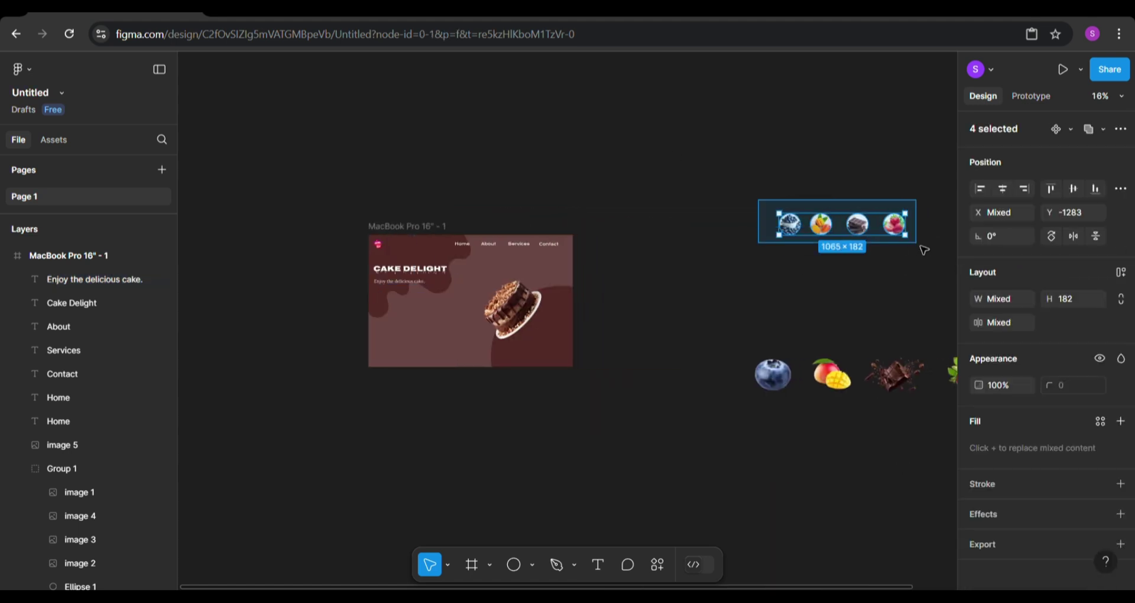
{"action": "left_click_drag", "start_coordinate": [857, 224], "coordinate": [456, 324]}
{"action": "scroll", "coordinate": [456, 324], "scroll_direction": "up", "scroll_amount": 5, "text": "ctrl"}
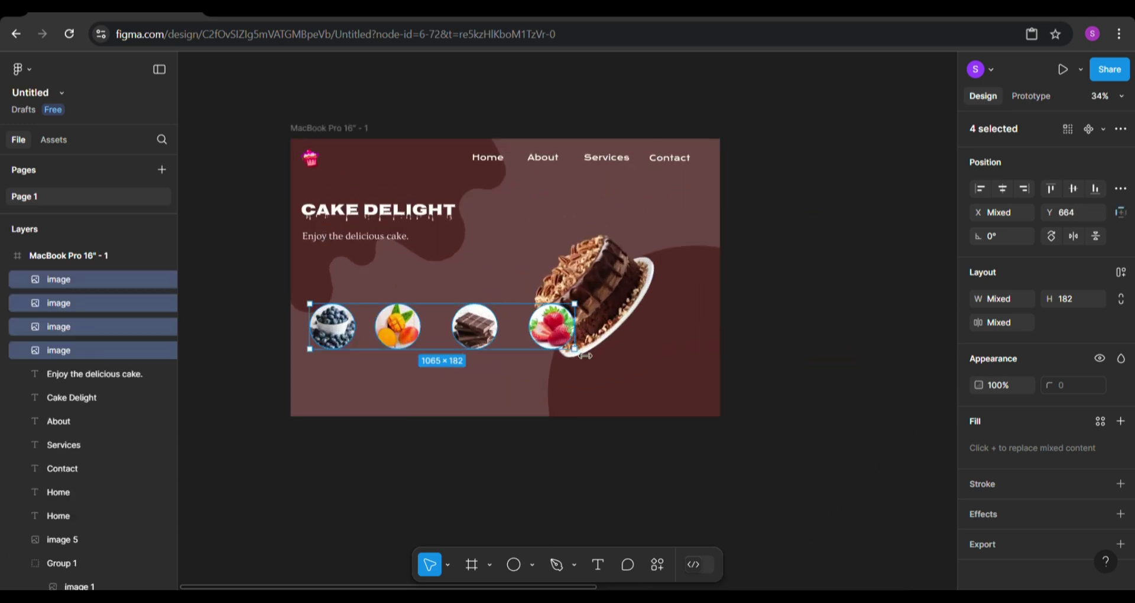
{"action": "left_click_drag", "start_coordinate": [585, 355], "coordinate": [516, 347]}
{"action": "left_click_drag", "start_coordinate": [407, 328], "coordinate": [407, 371]}
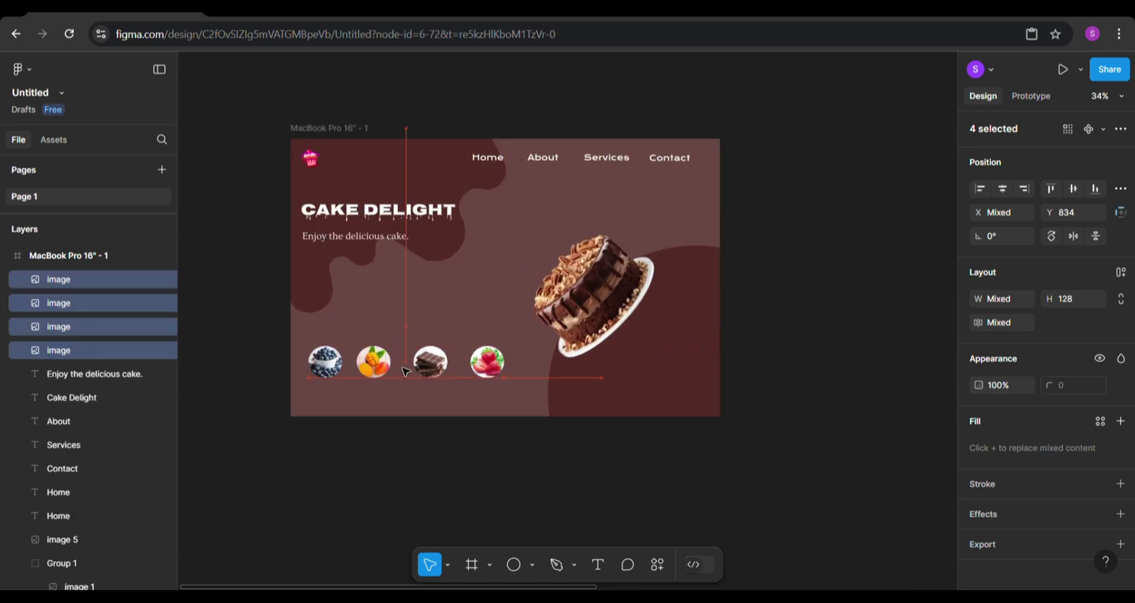
{"action": "left_click", "coordinate": [410, 476]}
Select all four round flavour images, add a drop shadow to them and open its settings
{"action": "scroll", "coordinate": [380, 464], "scroll_direction": "up", "scroll_amount": 3, "text": "ctrl"}
{"action": "left_click", "coordinate": [353, 340]}
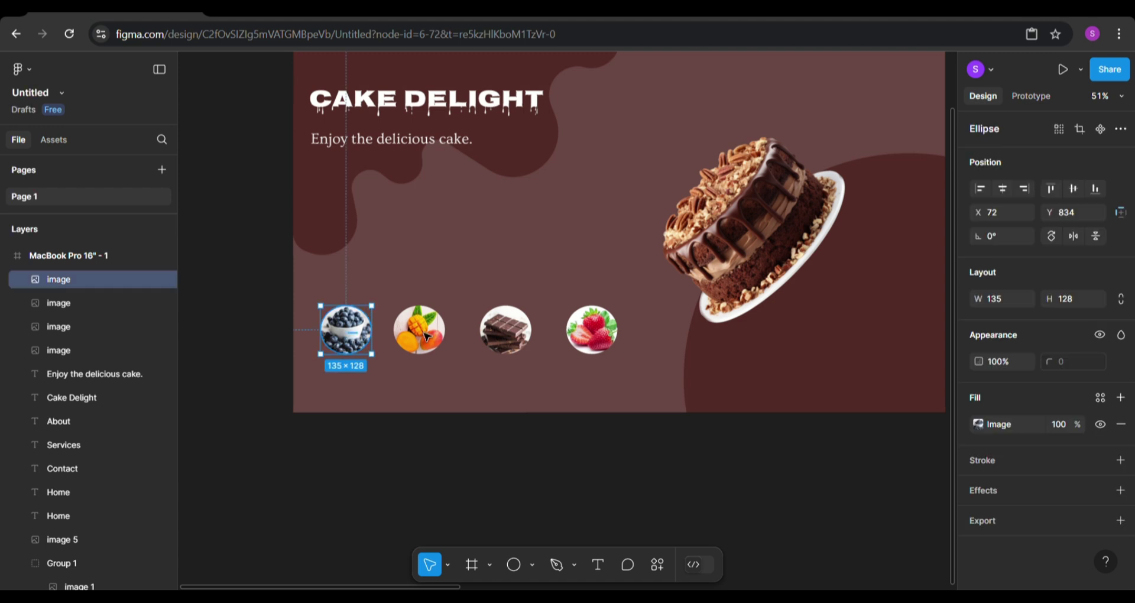
{"action": "left_click", "coordinate": [419, 329], "text": "shift"}
{"action": "left_click", "coordinate": [505, 330], "text": "shift"}
{"action": "left_click", "coordinate": [592, 329], "text": "shift"}
{"action": "left_click", "coordinate": [1120, 514]}
{"action": "left_click", "coordinate": [979, 541]}
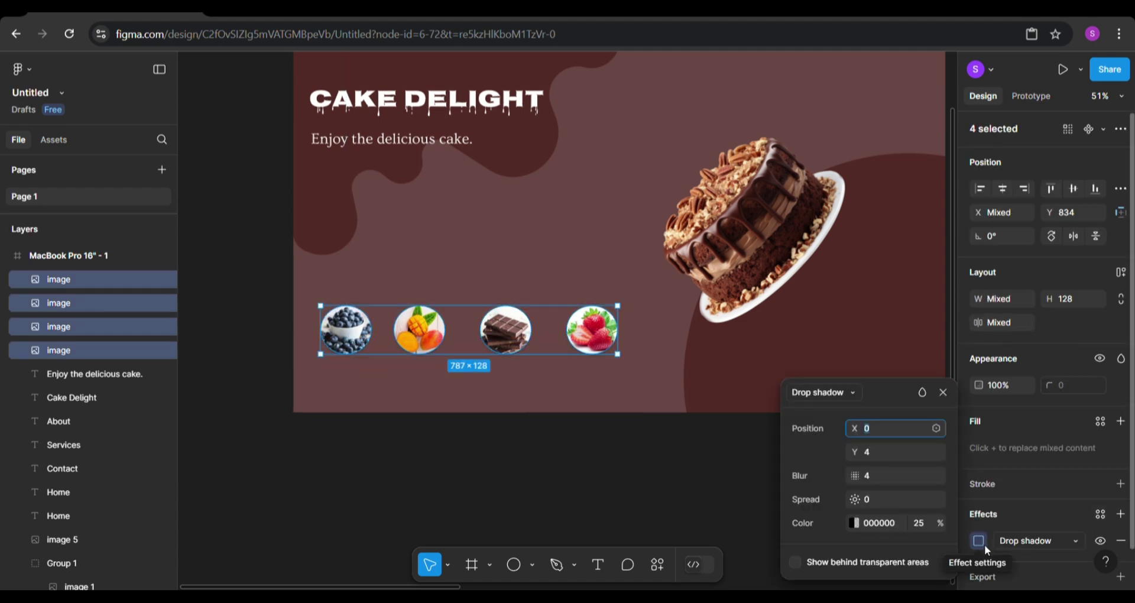
Set the drop shadow to X 6, Y 12, blur 6.1 and spread 2, with a dark grey colour of about 353434
{"action": "left_click_drag", "start_coordinate": [862, 452], "coordinate": [867, 428]}
{"action": "left_click_drag", "start_coordinate": [866, 500], "coordinate": [858, 523]}
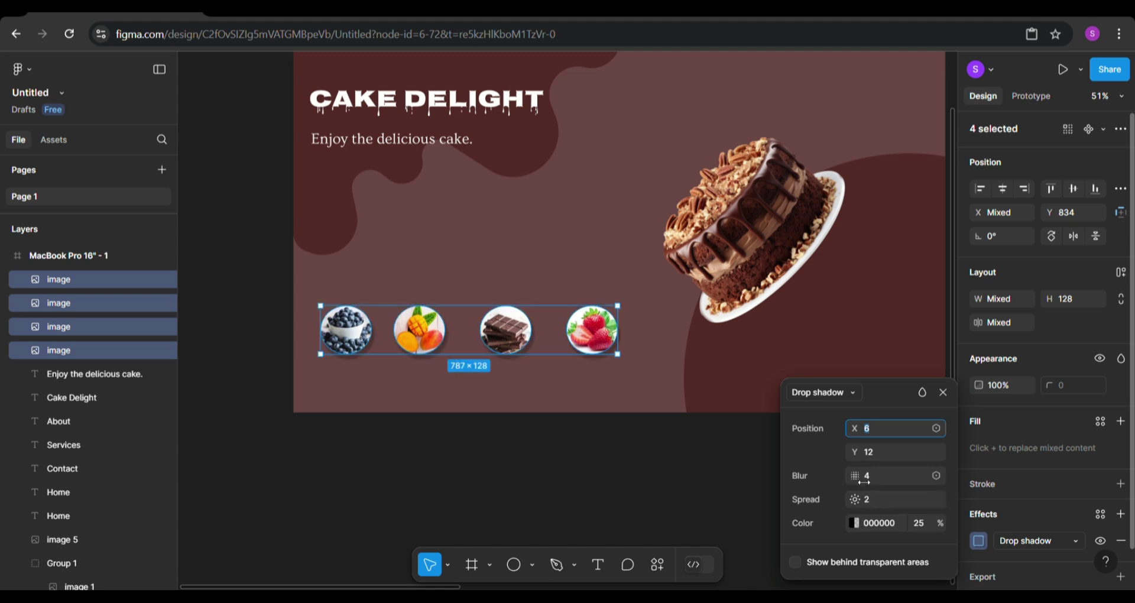
{"action": "left_click_drag", "start_coordinate": [864, 481], "coordinate": [868, 480]}
{"action": "left_click", "coordinate": [853, 523]}
{"action": "left_click_drag", "start_coordinate": [603, 392], "coordinate": [608, 370]}
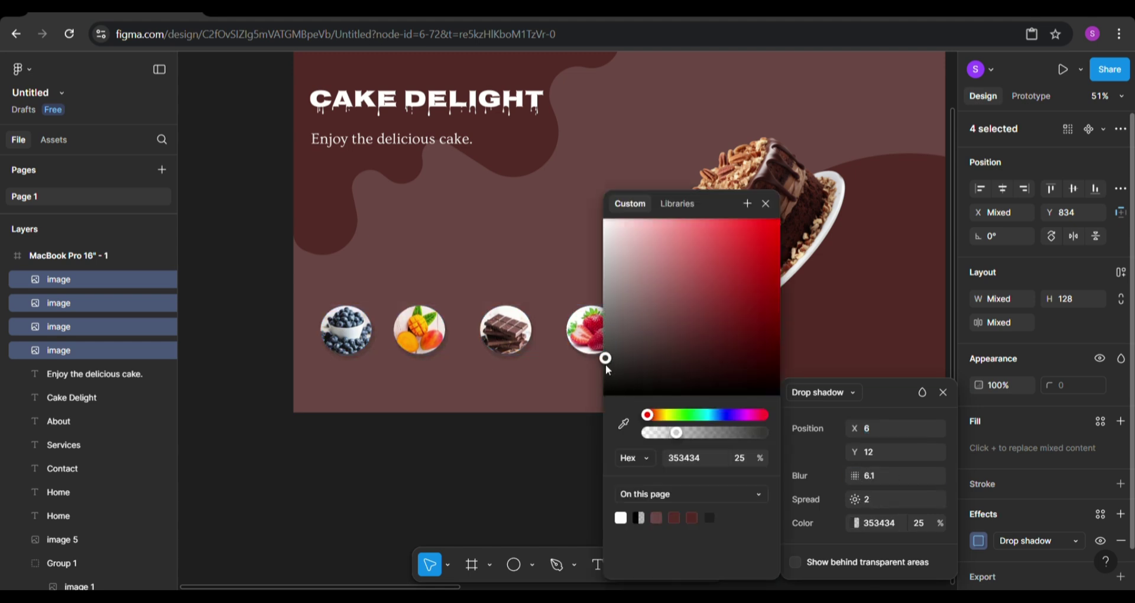
{"action": "left_click", "coordinate": [464, 487]}
Draw a bar about 164 × 11 under the blueberry image, with corner radius 30 and a near-white fill
{"action": "scroll", "coordinate": [466, 488], "scroll_direction": "down", "scroll_amount": 3}
{"action": "left_click", "coordinate": [530, 565]}
{"action": "left_click", "coordinate": [544, 427]}
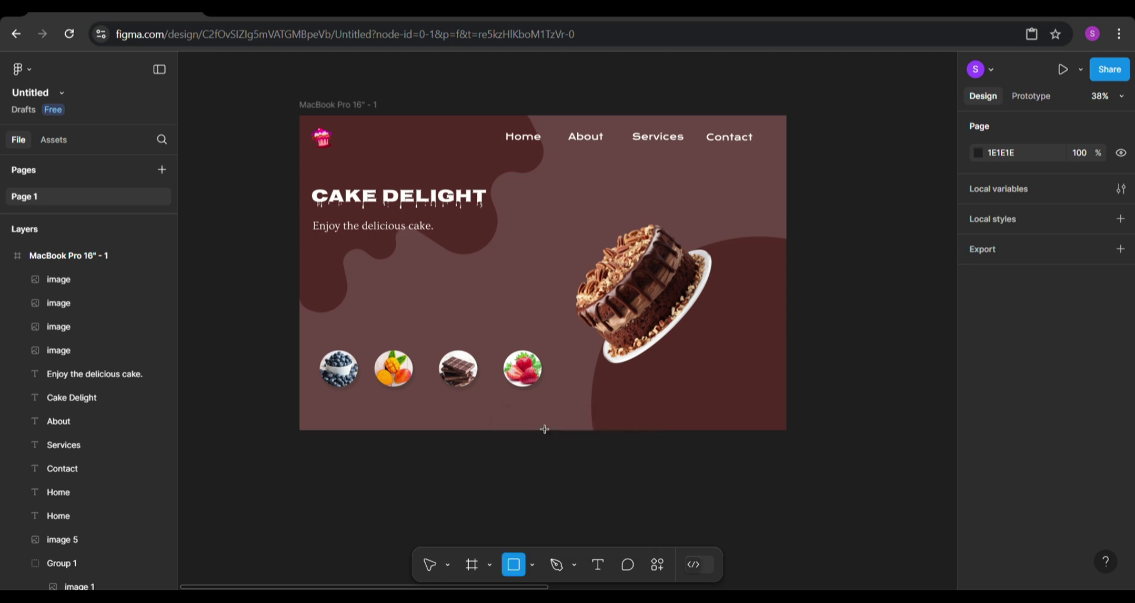
{"action": "scroll", "coordinate": [319, 438], "scroll_direction": "up", "scroll_amount": 5}
{"action": "left_click_drag", "start_coordinate": [335, 373], "coordinate": [420, 377]}
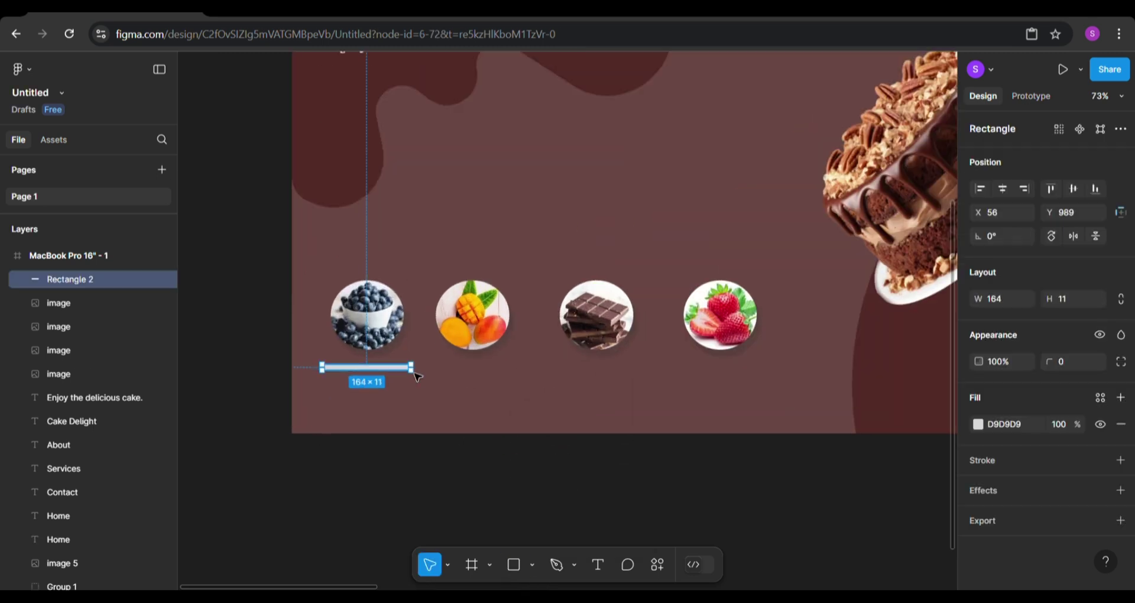
{"action": "left_click", "coordinate": [1070, 362]}
{"action": "type", "text": "30"}
{"action": "key", "text": "Return"}
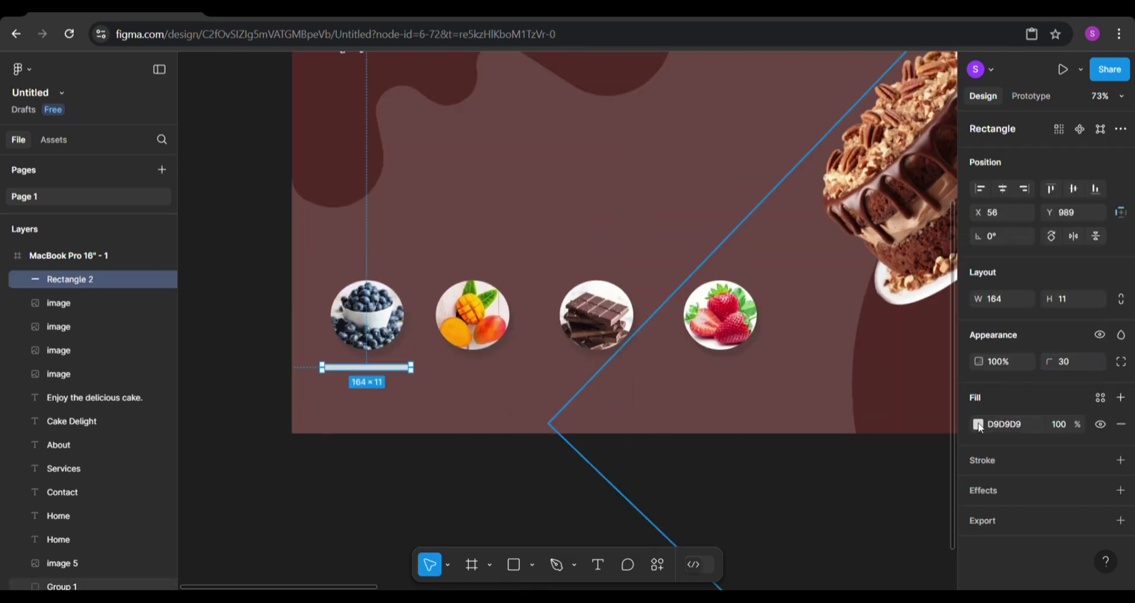
{"action": "left_click", "coordinate": [978, 423]}
{"action": "left_click_drag", "start_coordinate": [790, 232], "coordinate": [770, 217]}
{"action": "left_click", "coordinate": [393, 496]}
Place the chocolate splash image over the frame's lower edge and lower its opacity to 43%
{"action": "scroll", "coordinate": [392, 497], "scroll_direction": "down", "scroll_amount": 5}
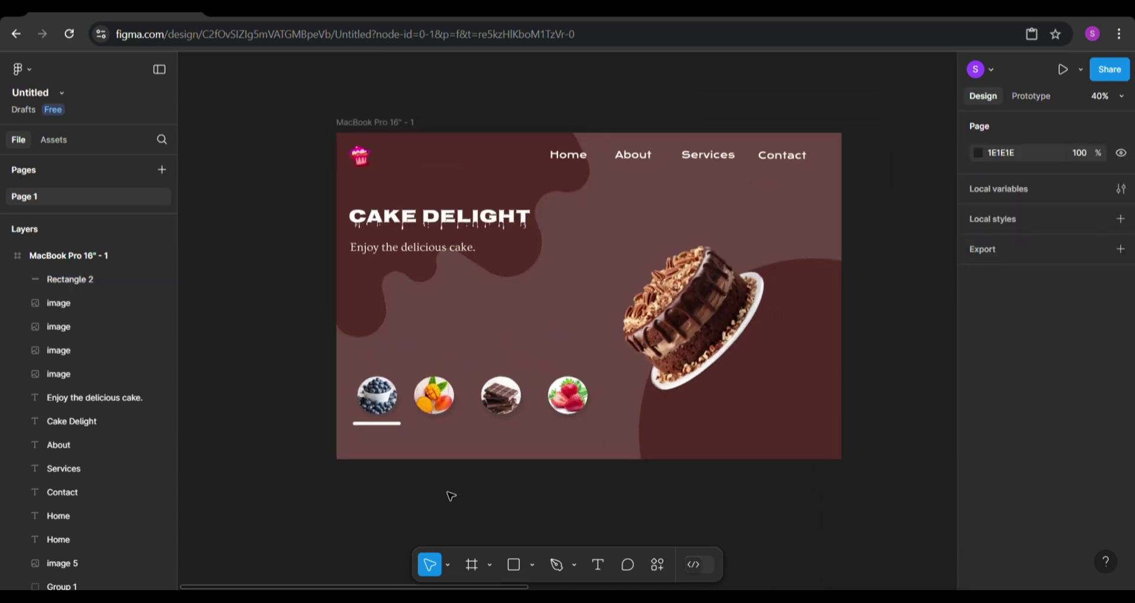
{"action": "scroll", "coordinate": [455, 496], "scroll_direction": "down", "scroll_amount": 3}
{"action": "scroll", "coordinate": [455, 496], "scroll_direction": "down", "scroll_amount": 1}
{"action": "scroll", "coordinate": [774, 428], "scroll_direction": "right", "scroll_amount": 4}
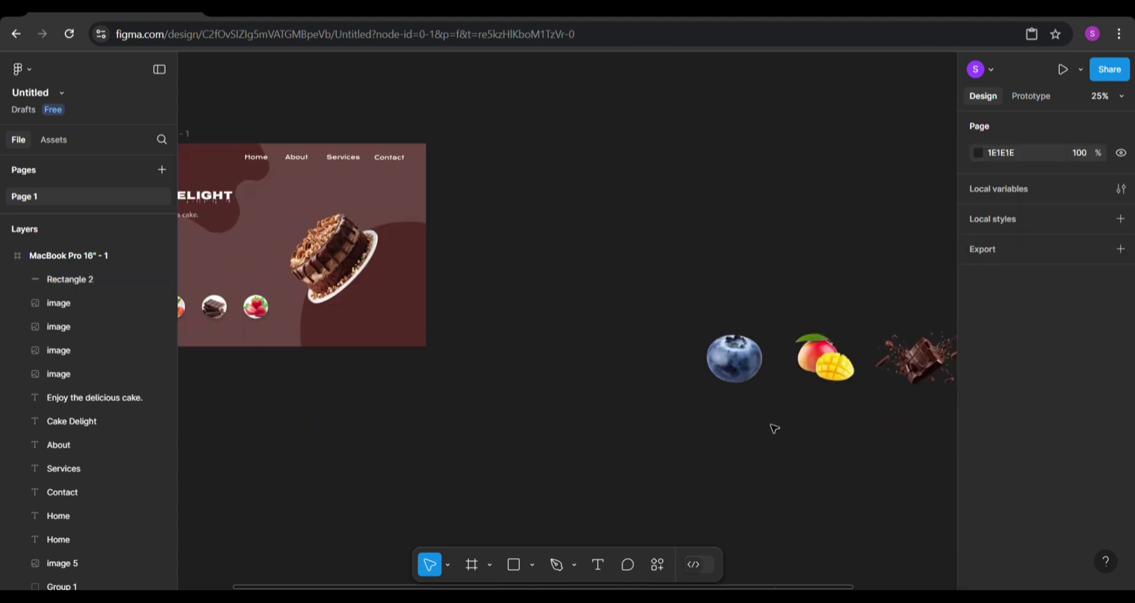
{"action": "left_click_drag", "start_coordinate": [834, 359], "coordinate": [492, 248]}
{"action": "scroll", "coordinate": [571, 385], "scroll_direction": "left", "scroll_amount": 5}
{"action": "left_click_drag", "start_coordinate": [763, 261], "coordinate": [494, 353]}
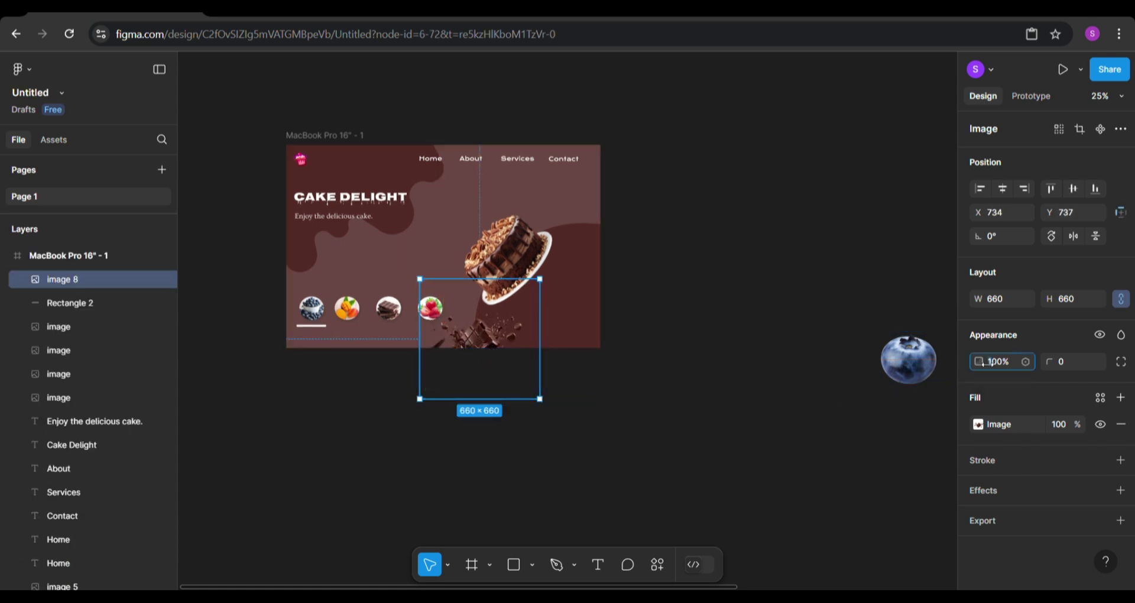
{"action": "left_click_drag", "start_coordinate": [983, 362], "coordinate": [956, 369]}
{"action": "left_click_drag", "start_coordinate": [874, 381], "coordinate": [877, 381]}
Place a copy of the faded chocolate splash at the top of the frame, beside the logo
{"action": "left_click_drag", "start_coordinate": [480, 351], "coordinate": [371, 160]}
{"action": "key", "text": "ctrl+d"}
{"action": "left_click", "coordinate": [705, 195]}
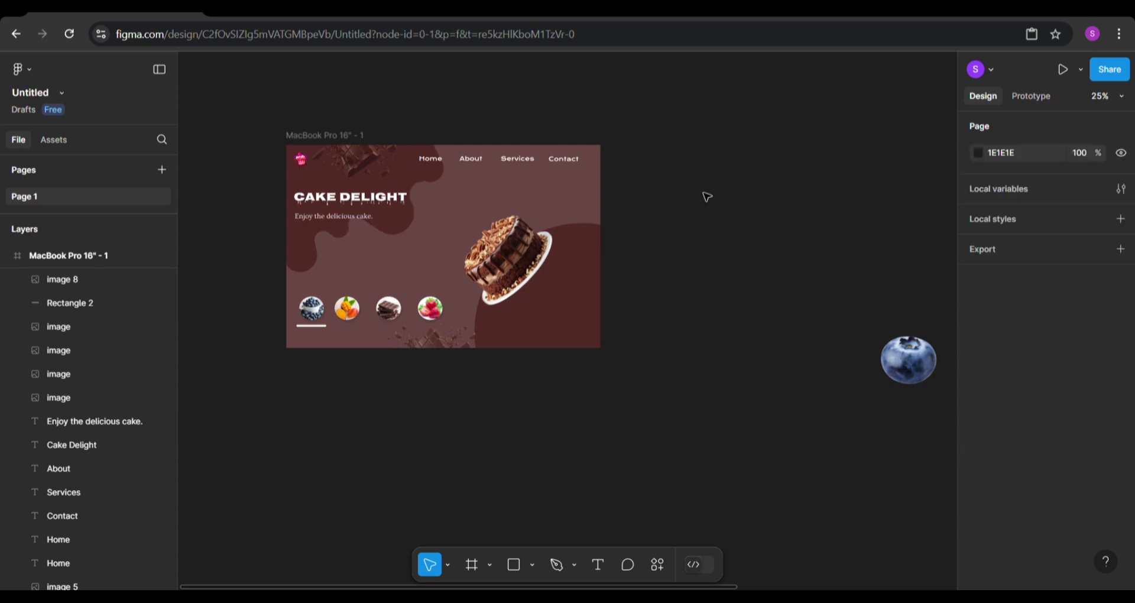
Make three copies of the MacBook Pro frame and arrange them in a row beside the original
{"action": "scroll", "coordinate": [686, 368], "scroll_direction": "down", "scroll_amount": 5}
{"action": "left_click_drag", "start_coordinate": [628, 279], "coordinate": [735, 393]}
{"action": "left_click", "coordinate": [565, 355]}
{"action": "scroll", "coordinate": [565, 355], "scroll_direction": "up", "scroll_amount": 3}
{"action": "left_click", "coordinate": [359, 139]}
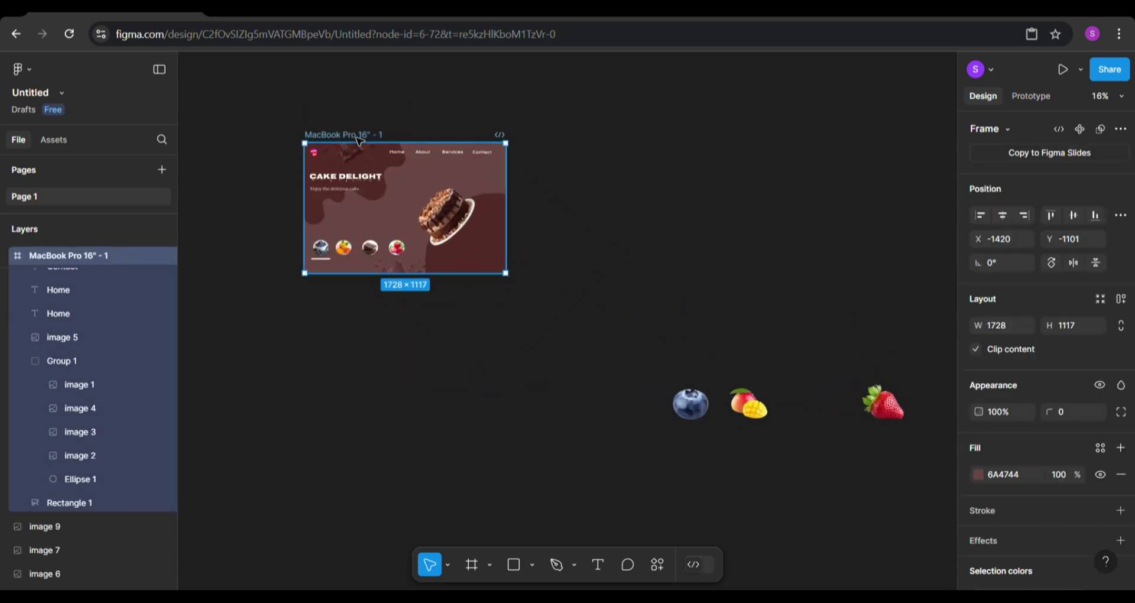
{"action": "key", "text": "ctrl+d"}
{"action": "left_click_drag", "start_coordinate": [552, 137], "coordinate": [762, 137]}
{"action": "key", "text": "ctrl+d"}
{"action": "scroll", "coordinate": [673, 332], "scroll_direction": "right", "scroll_amount": 4}
{"action": "left_click", "coordinate": [780, 344]}
{"action": "scroll", "coordinate": [780, 344], "scroll_direction": "right", "scroll_amount": 2}
{"action": "key", "text": "ctrl+v"}
{"action": "scroll", "coordinate": [353, 483], "scroll_direction": "left", "scroll_amount": 6}
Rename the four frames, in order, as "chocolate", "mango", "blueberry" and "strawberry"
{"action": "left_click", "coordinate": [290, 135]}
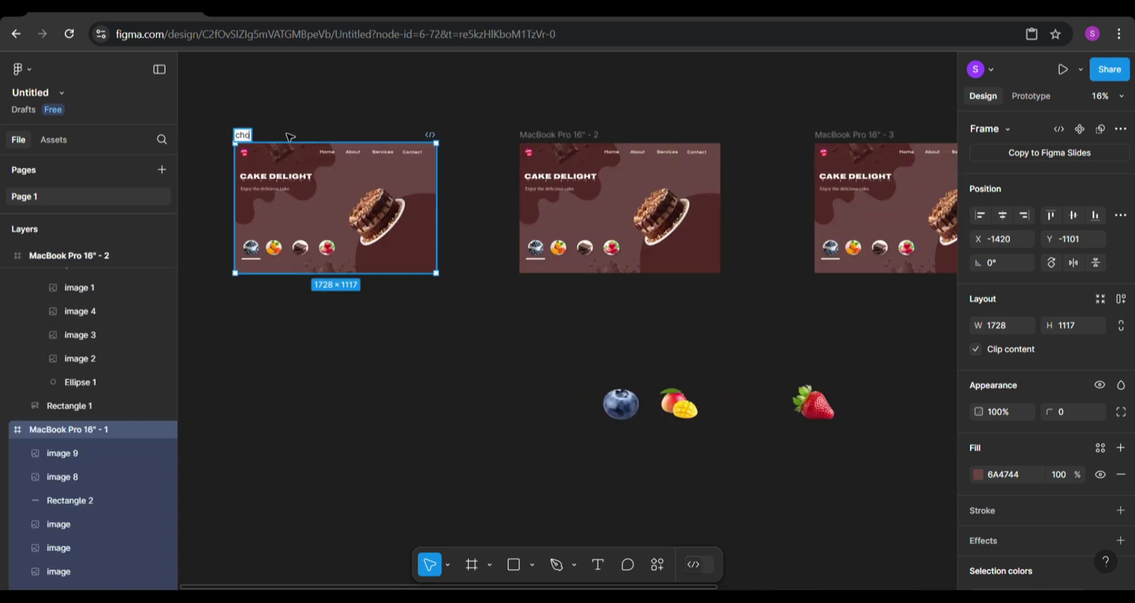
{"action": "left_click", "coordinate": [553, 135]}
{"action": "double_click", "coordinate": [552, 136]}
{"action": "type", "text": "mango"}
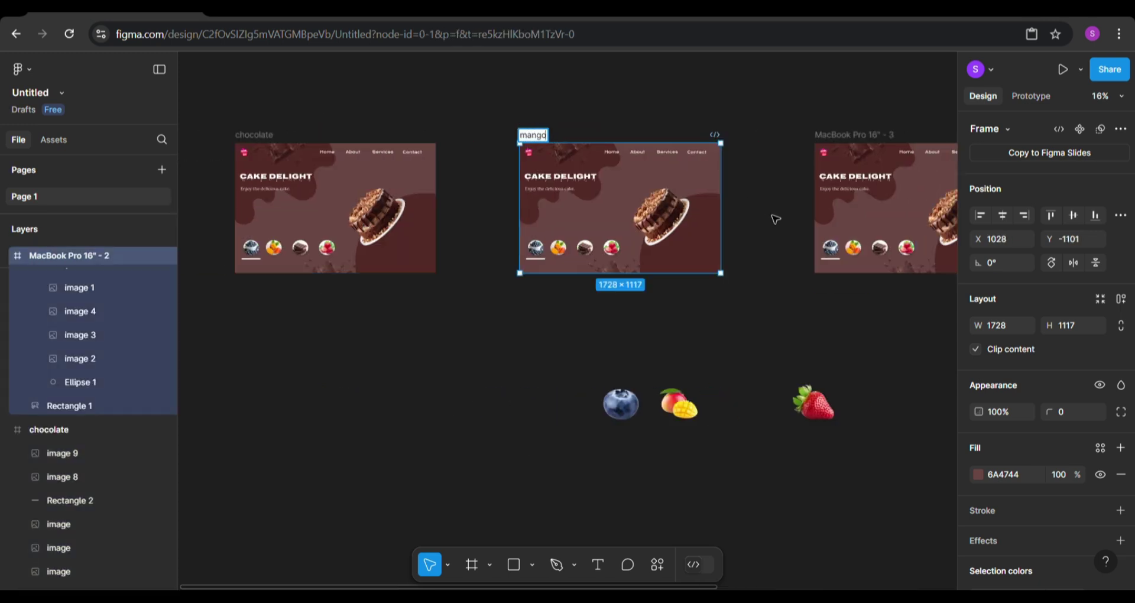
{"action": "key", "text": "Tab"}
{"action": "type", "text": "b"}
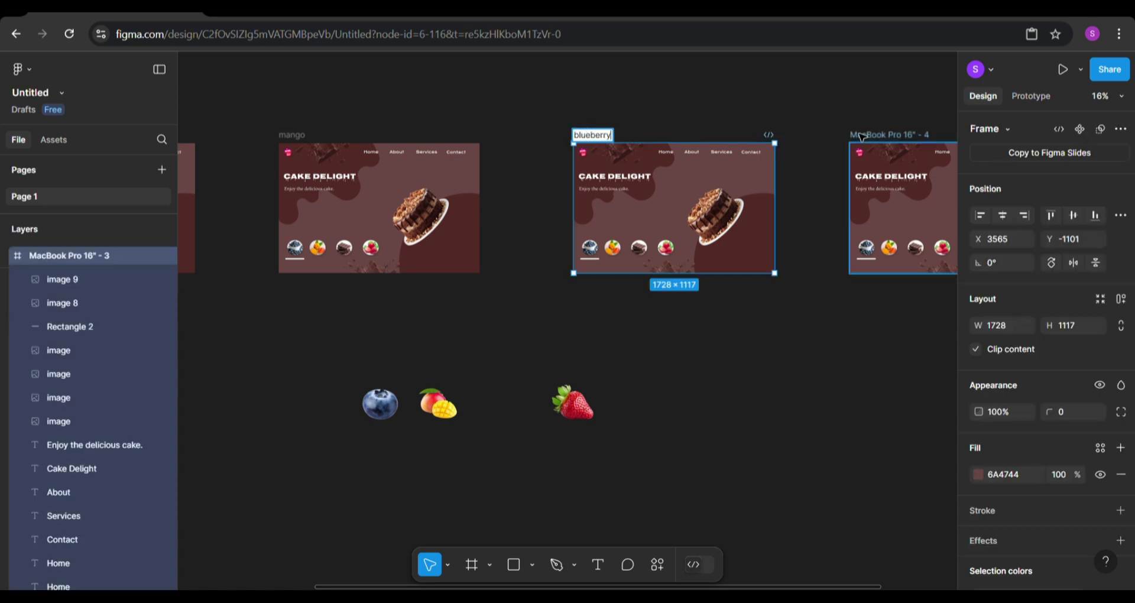
{"action": "type", "text": "lueberry"}
{"action": "double_click", "coordinate": [862, 136]}
{"action": "key", "text": "Return"}
Rotate the cake wheel group in the mango frame to about 126.83° so the orange cake comes into view
{"action": "scroll", "coordinate": [780, 317], "scroll_direction": "left", "scroll_amount": 4}
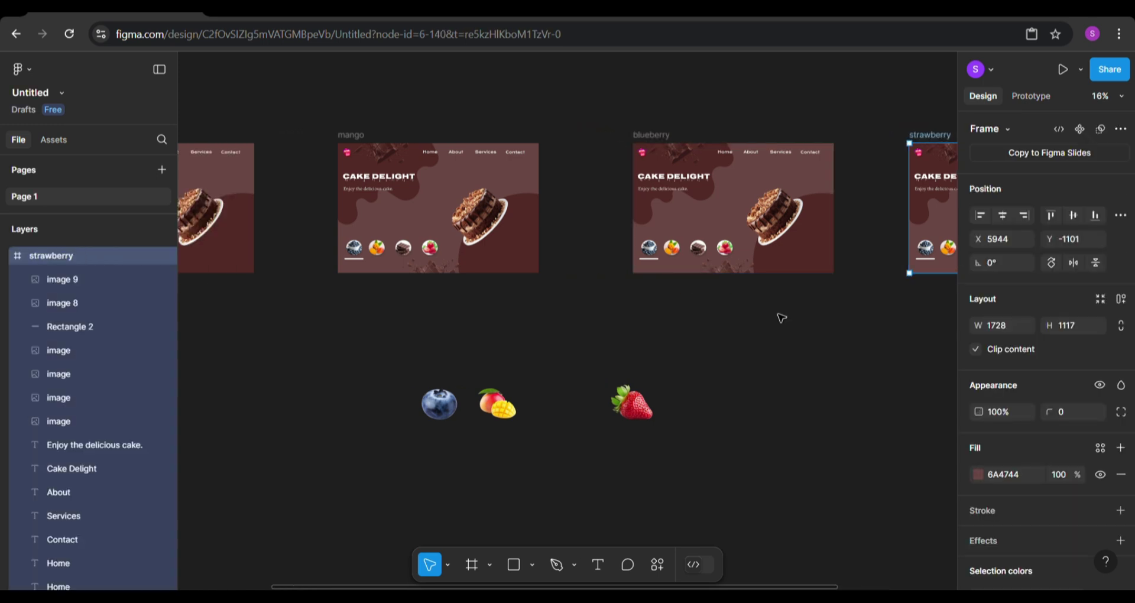
{"action": "left_click", "coordinate": [669, 237]}
{"action": "left_click_drag", "start_coordinate": [680, 412], "coordinate": [798, 289]}
{"action": "left_click", "coordinate": [614, 277]}
{"action": "scroll", "coordinate": [640, 292], "scroll_direction": "up", "scroll_amount": 3}
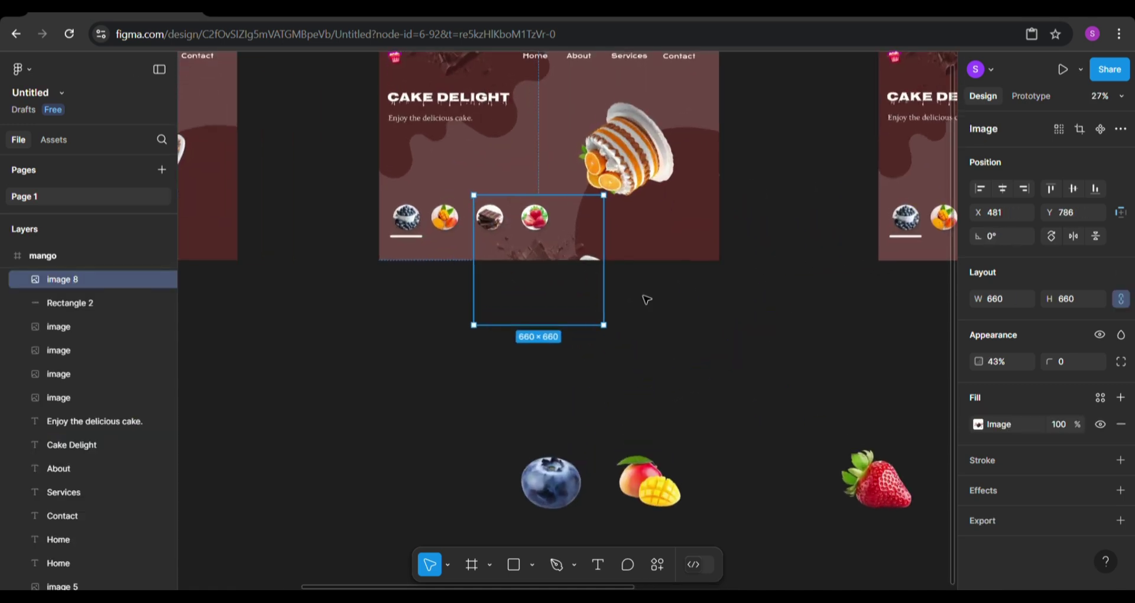
Find the orange cake image within the mango frame's cake group and rotate it so the cake stands upright
{"action": "scroll", "coordinate": [65, 437], "scroll_direction": "down", "scroll_amount": 4}
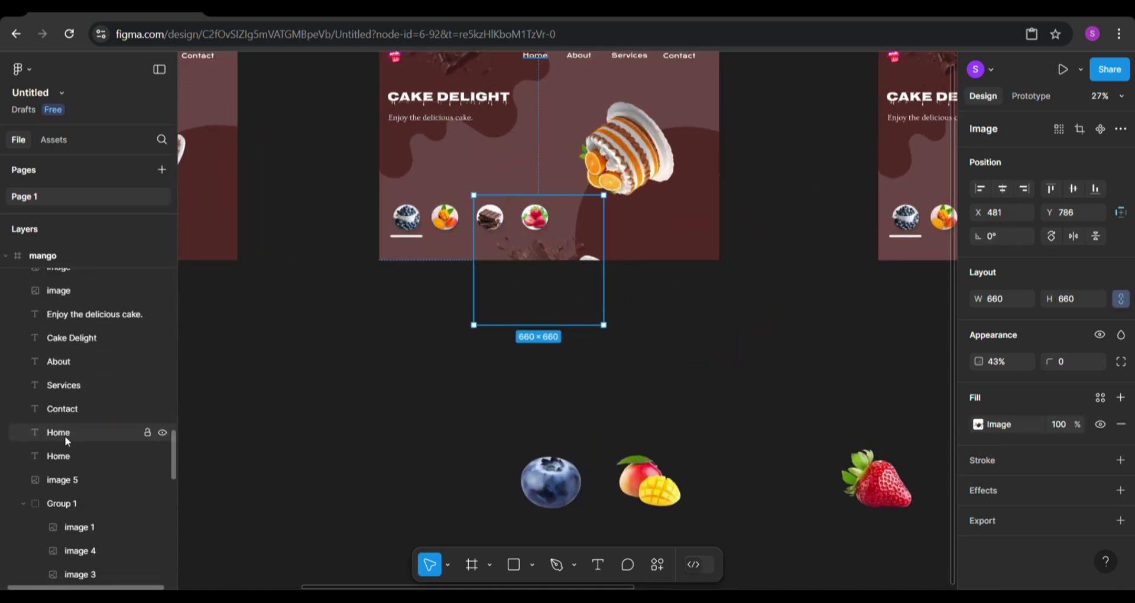
{"action": "left_click", "coordinate": [72, 442]}
{"action": "left_click", "coordinate": [73, 466]}
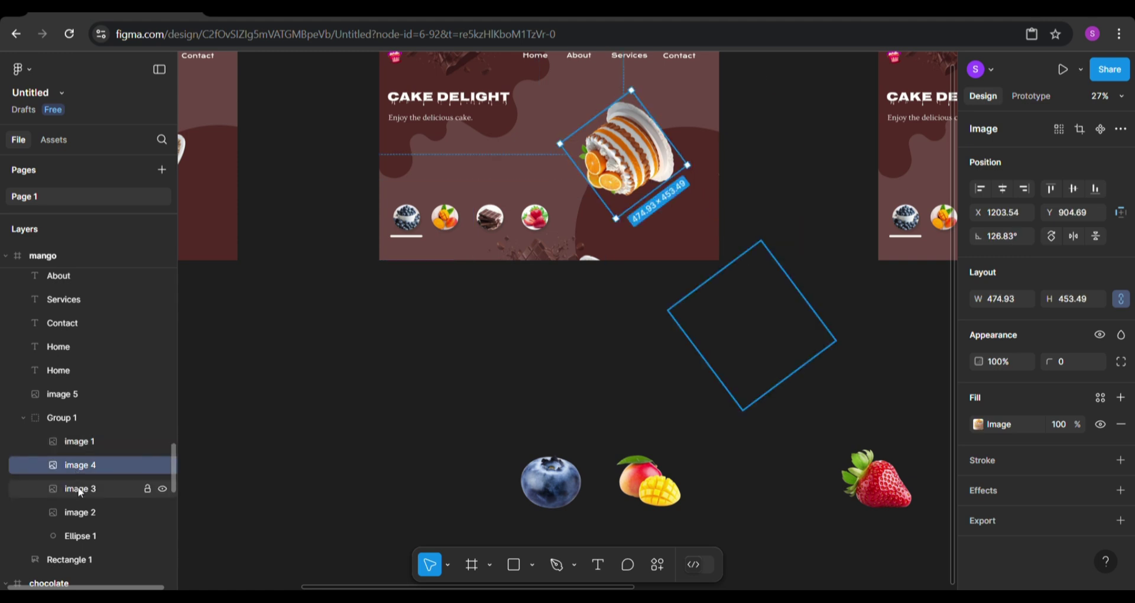
{"action": "left_click", "coordinate": [77, 488]}
{"action": "left_click", "coordinate": [80, 512]}
{"action": "scroll", "coordinate": [766, 264], "scroll_direction": "up", "scroll_amount": 1}
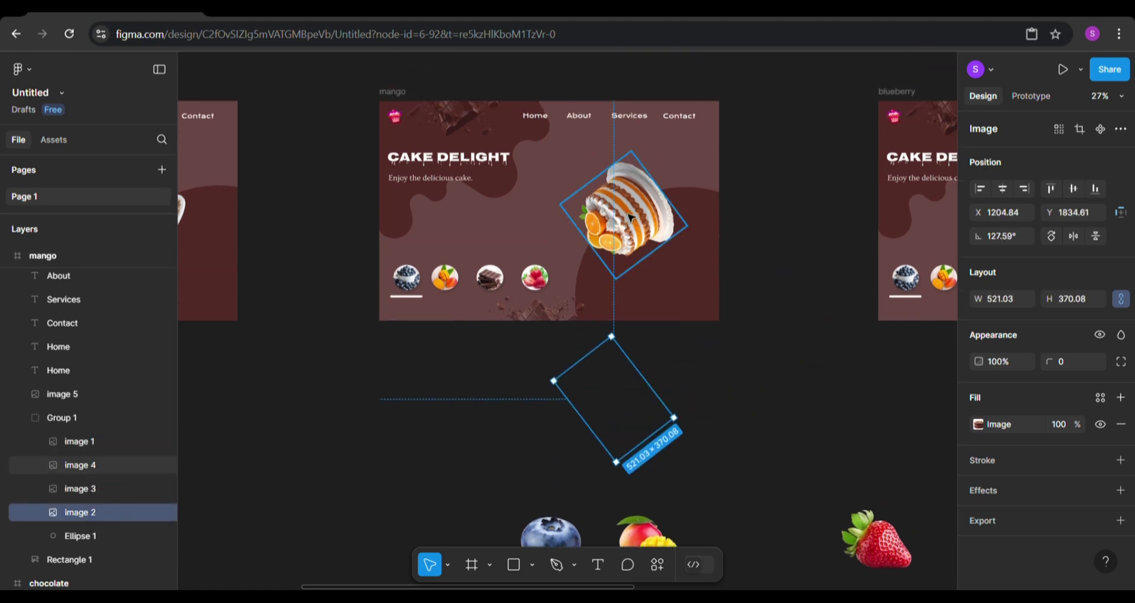
{"action": "left_click", "coordinate": [656, 225]}
{"action": "left_click_drag", "start_coordinate": [699, 224], "coordinate": [619, 316]}
{"action": "left_click", "coordinate": [782, 141]}
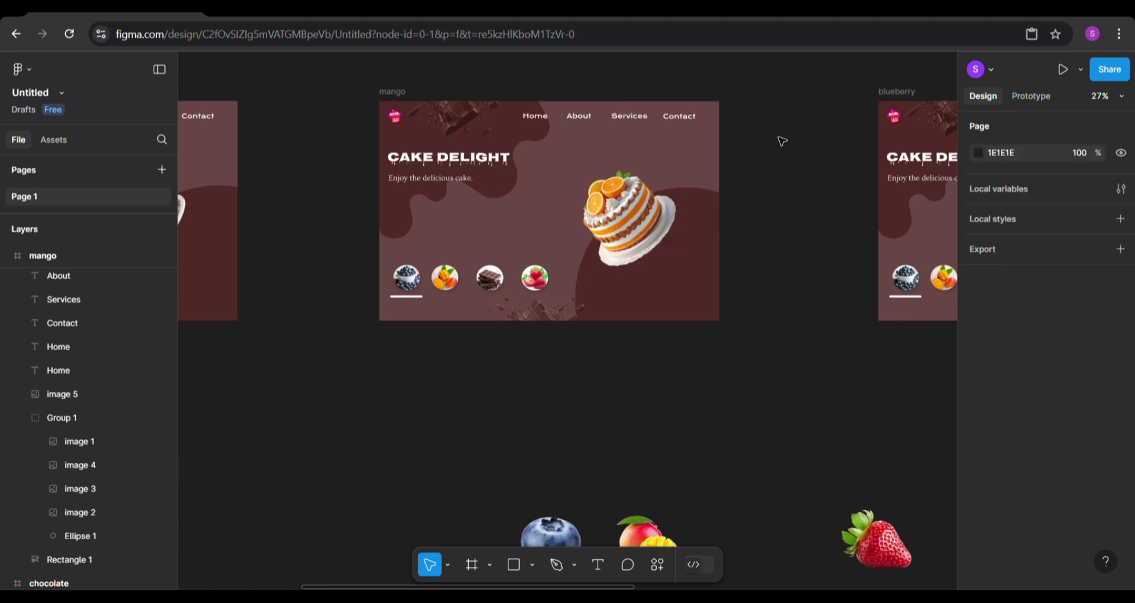
Delete both chocolate splash images, at the top and the bottom of the mango frame
{"action": "left_click", "coordinate": [464, 119]}
{"action": "key", "text": "Delete"}
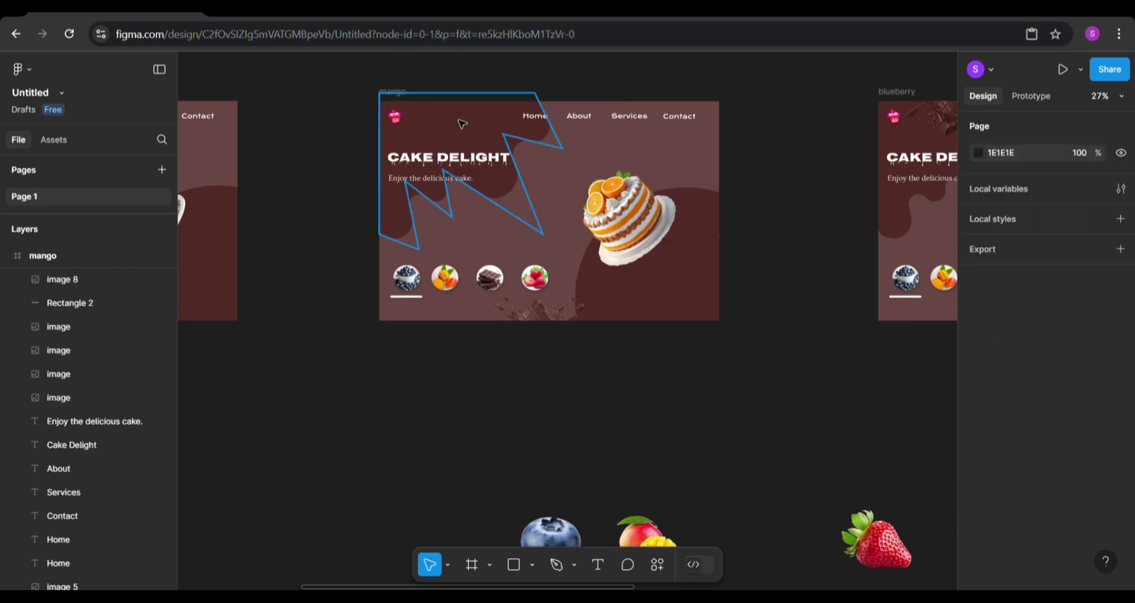
{"action": "left_click", "coordinate": [536, 317]}
{"action": "key", "text": "Delete"}
Rotate the mango frame's cake wheel group slightly further, to 129.79°
{"action": "left_click", "coordinate": [609, 300]}
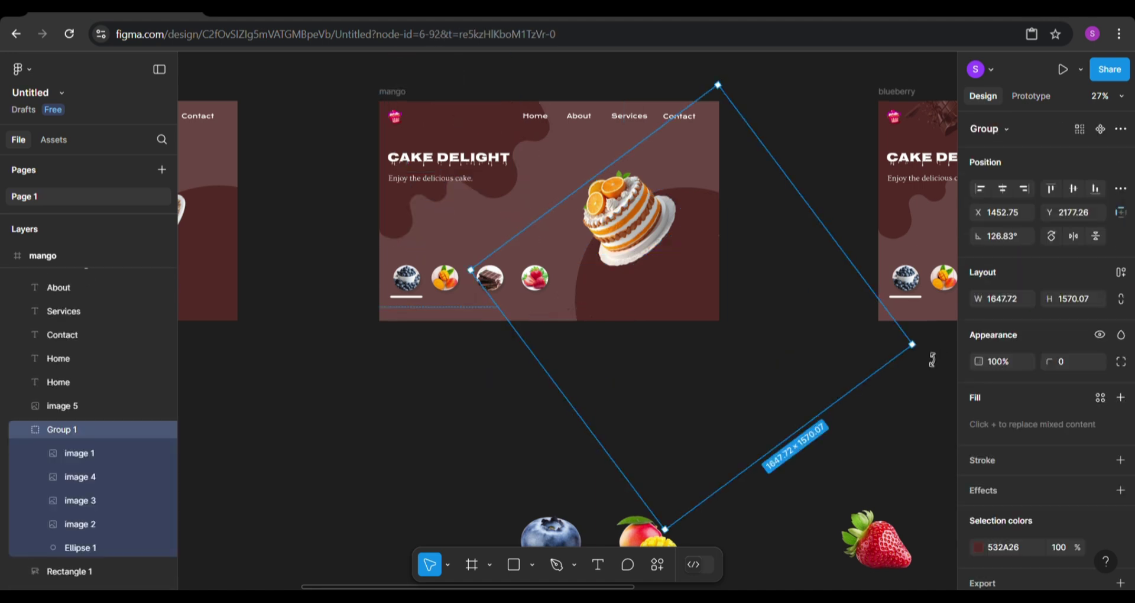
{"action": "left_click_drag", "start_coordinate": [934, 358], "coordinate": [935, 347]}
{"action": "scroll", "coordinate": [82, 472], "scroll_direction": "down", "scroll_amount": 2}
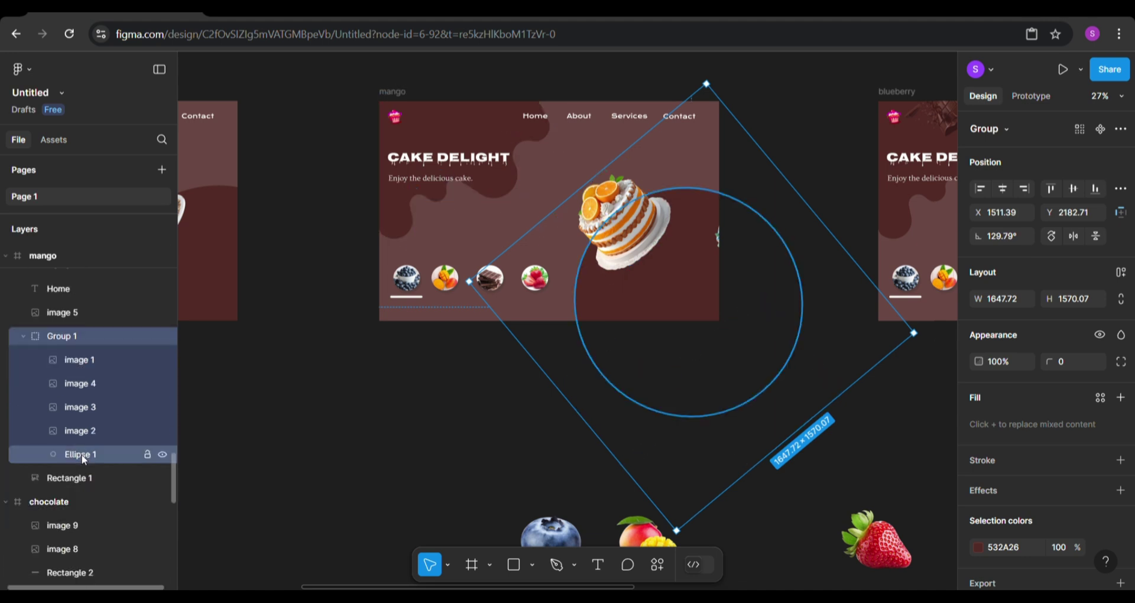
{"action": "left_click", "coordinate": [80, 430]}
{"action": "left_click", "coordinate": [81, 407]}
{"action": "left_click", "coordinate": [80, 383]}
{"action": "left_click", "coordinate": [79, 359]}
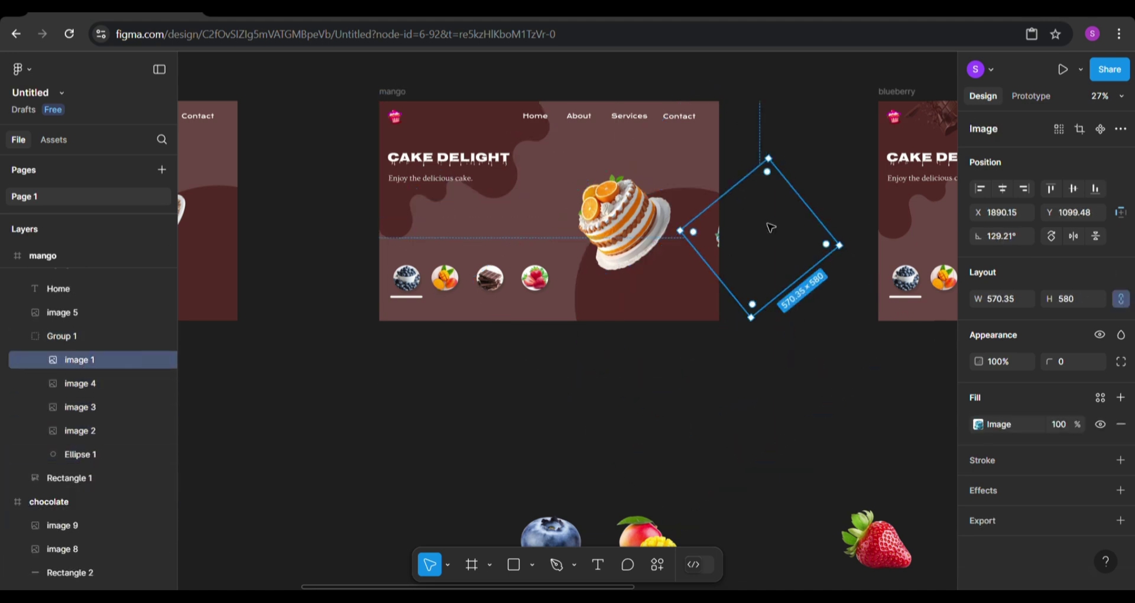
{"action": "left_click", "coordinate": [548, 433]}
Move the white underline in the mango frame so it sits beneath the mango thumbnail
{"action": "scroll", "coordinate": [458, 427], "scroll_direction": "up", "scroll_amount": 5}
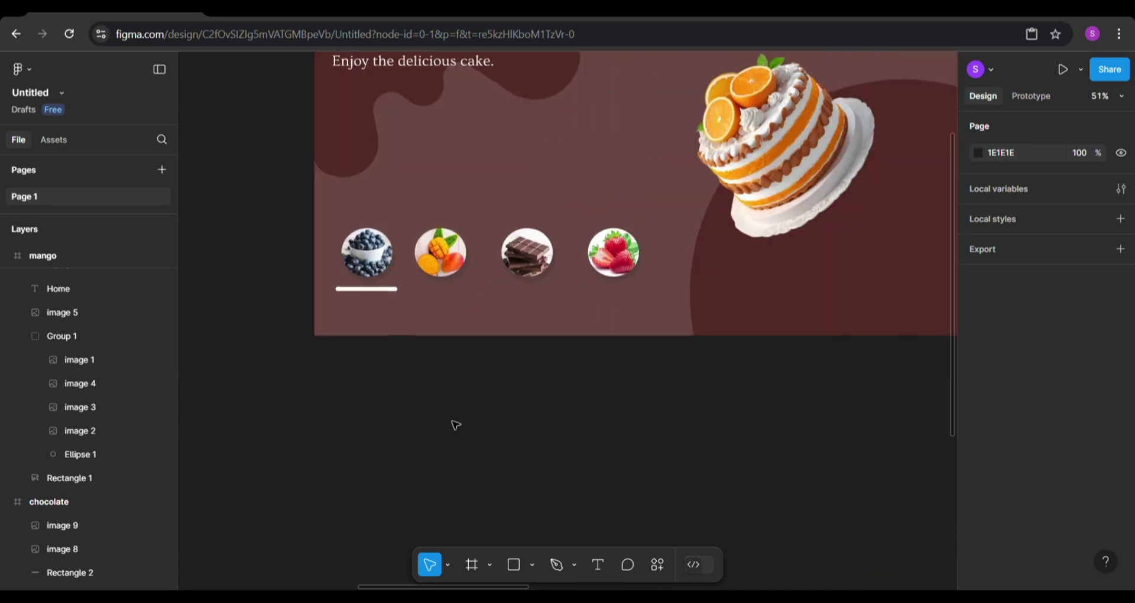
{"action": "left_click", "coordinate": [389, 290]}
{"action": "left_click", "coordinate": [555, 410]}
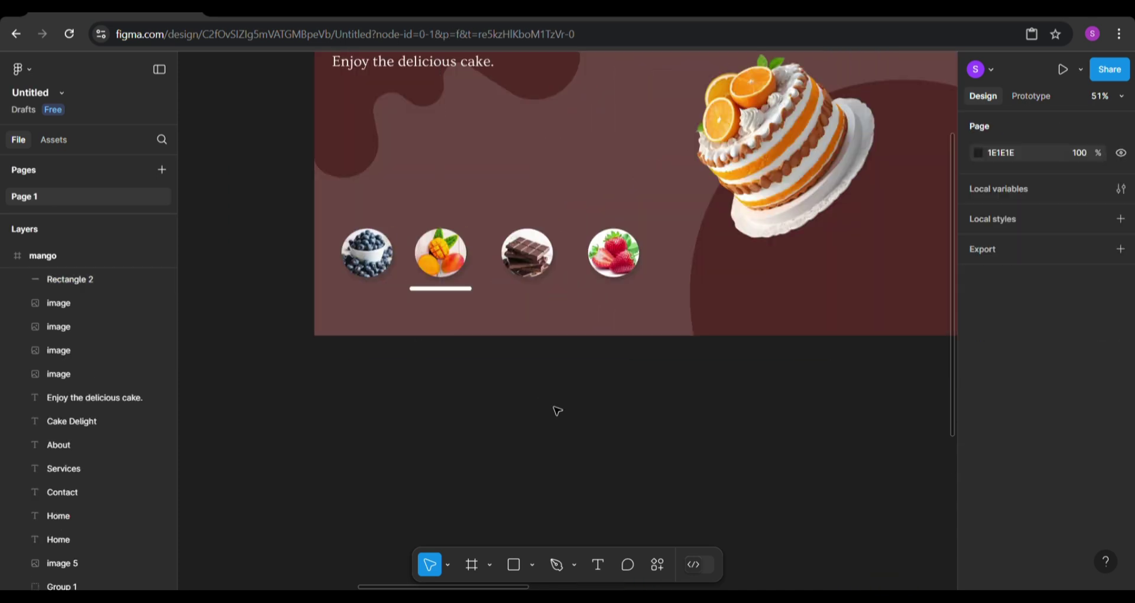
Recolour the mango frame's dripping corner shape with the orange C95F03 sampled from the orange cake
{"action": "scroll", "coordinate": [539, 471], "scroll_direction": "down", "scroll_amount": 3}
{"action": "left_click", "coordinate": [430, 157]}
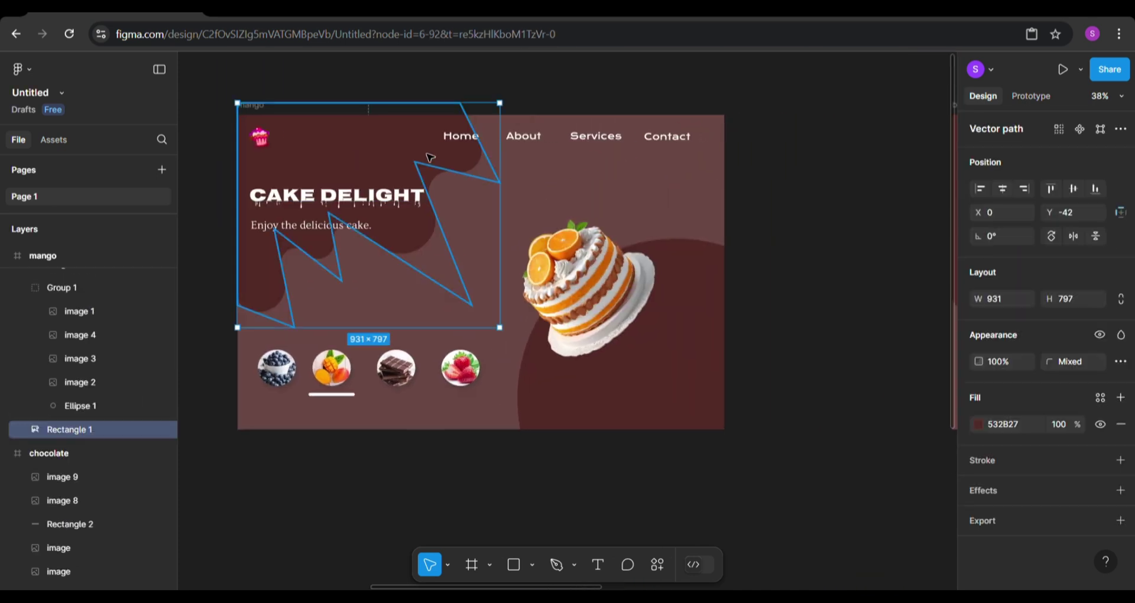
{"action": "left_click", "coordinate": [978, 424]}
{"action": "left_click", "coordinate": [800, 424]}
{"action": "left_click", "coordinate": [598, 277]}
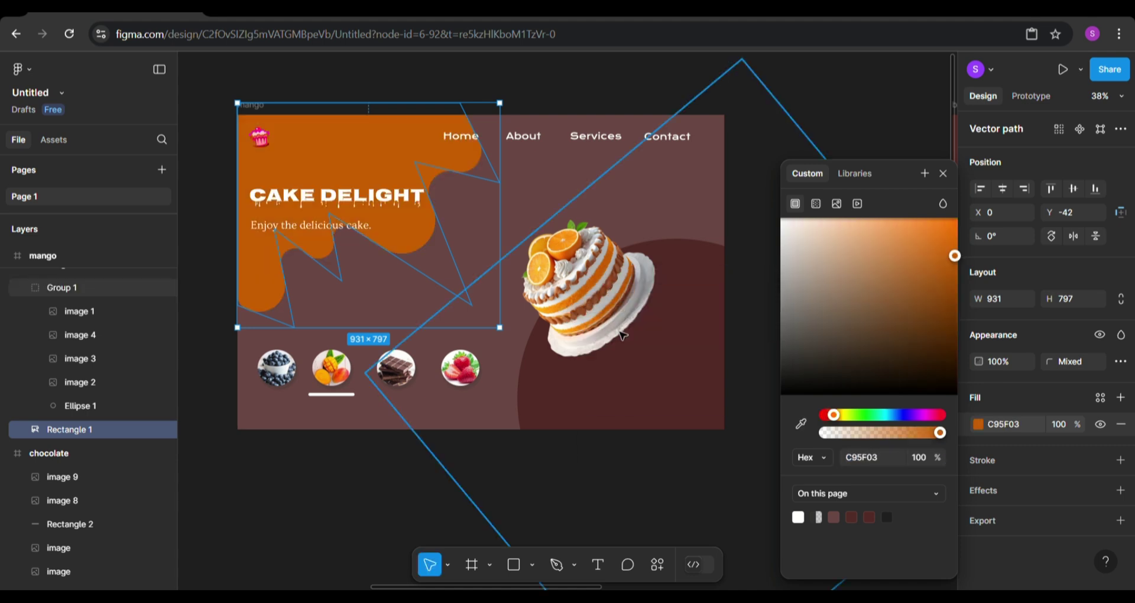
{"action": "left_click", "coordinate": [355, 494]}
Fill Ellipse 1 in the mango frame's cake group with the orange sampled from the dripping corner shape
{"action": "scroll", "coordinate": [355, 494], "scroll_direction": "down", "scroll_amount": 3}
{"action": "scroll", "coordinate": [357, 497], "scroll_direction": "down", "scroll_amount": 1}
{"action": "scroll", "coordinate": [357, 497], "scroll_direction": "left", "scroll_amount": 1}
{"action": "left_click", "coordinate": [79, 406]}
{"action": "left_click", "coordinate": [978, 424]}
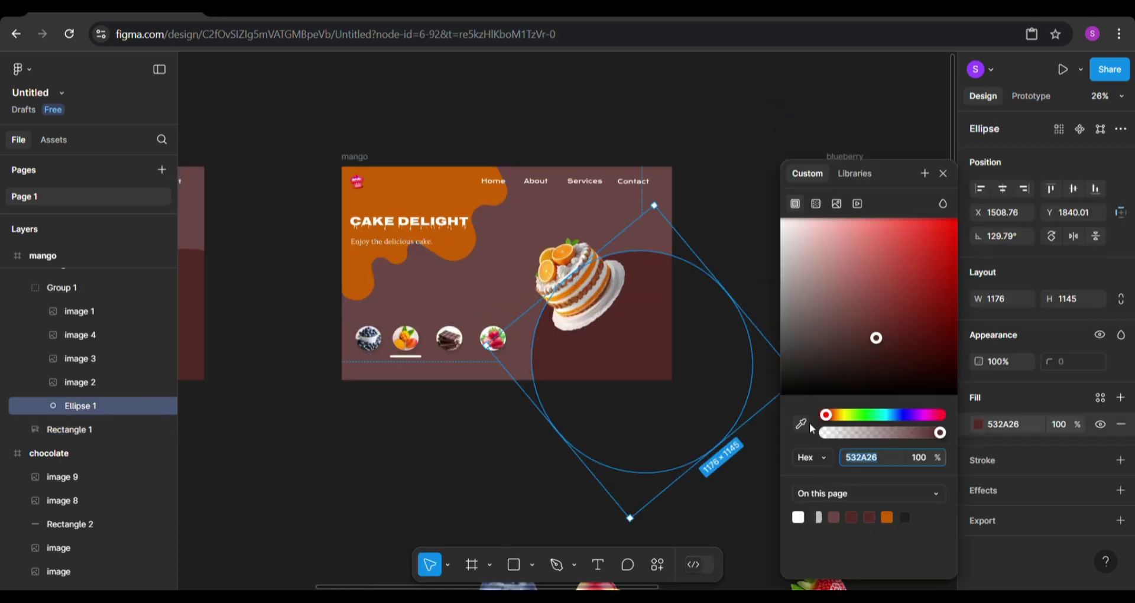
{"action": "left_click", "coordinate": [801, 424]}
{"action": "left_click", "coordinate": [410, 168]}
Fill the mango frame's background with the sampled orange and lighten it to D08C51
{"action": "left_click", "coordinate": [979, 475]}
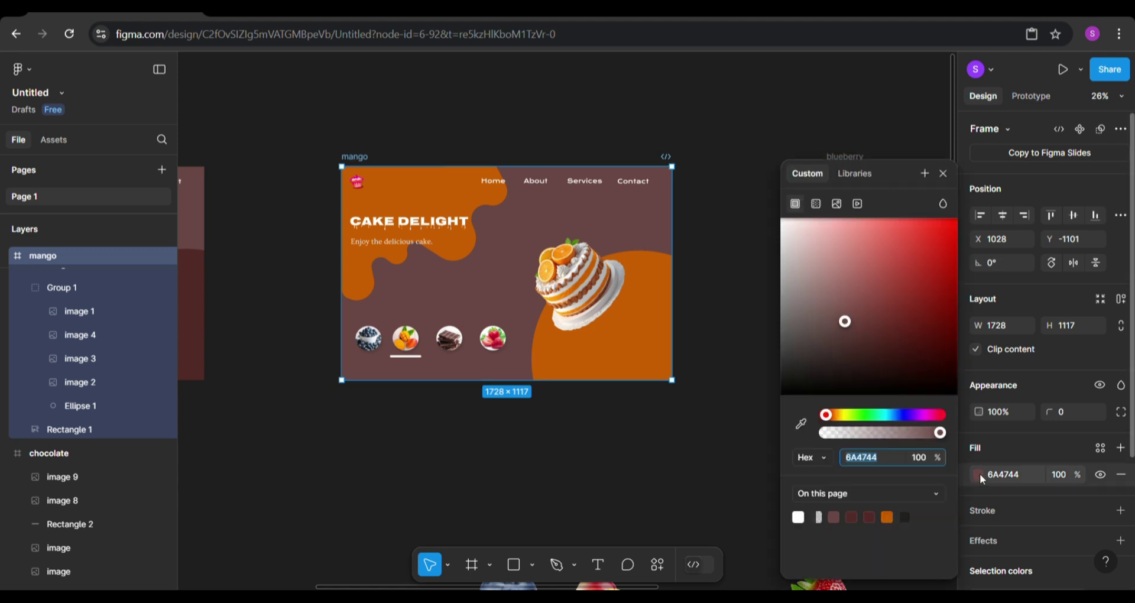
{"action": "left_click", "coordinate": [590, 224]}
{"action": "left_click", "coordinate": [655, 344]}
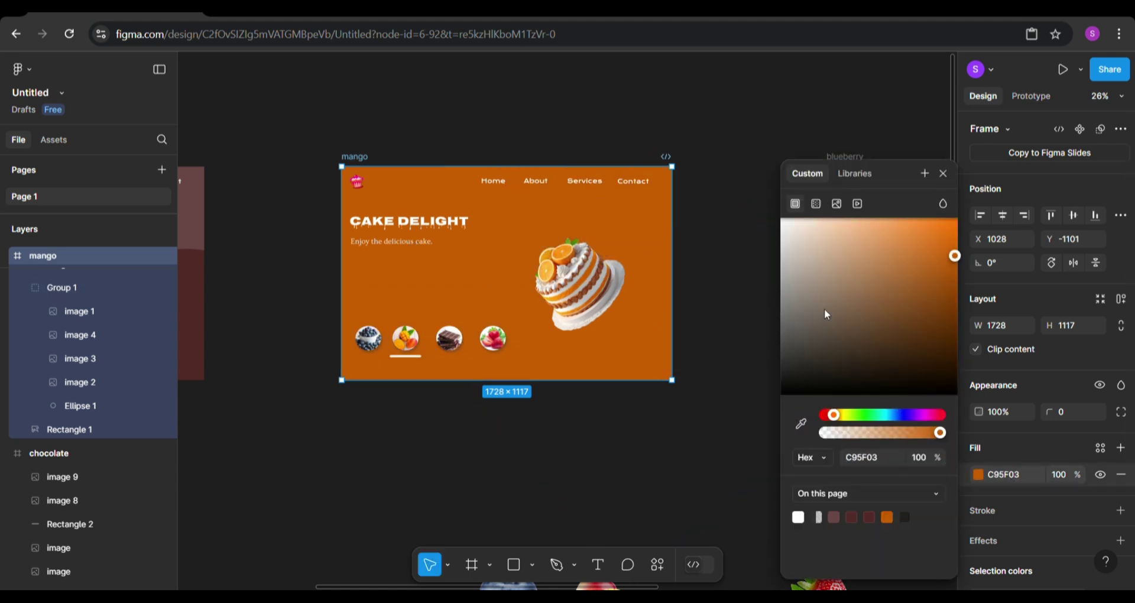
{"action": "left_click_drag", "start_coordinate": [951, 255], "coordinate": [889, 256]}
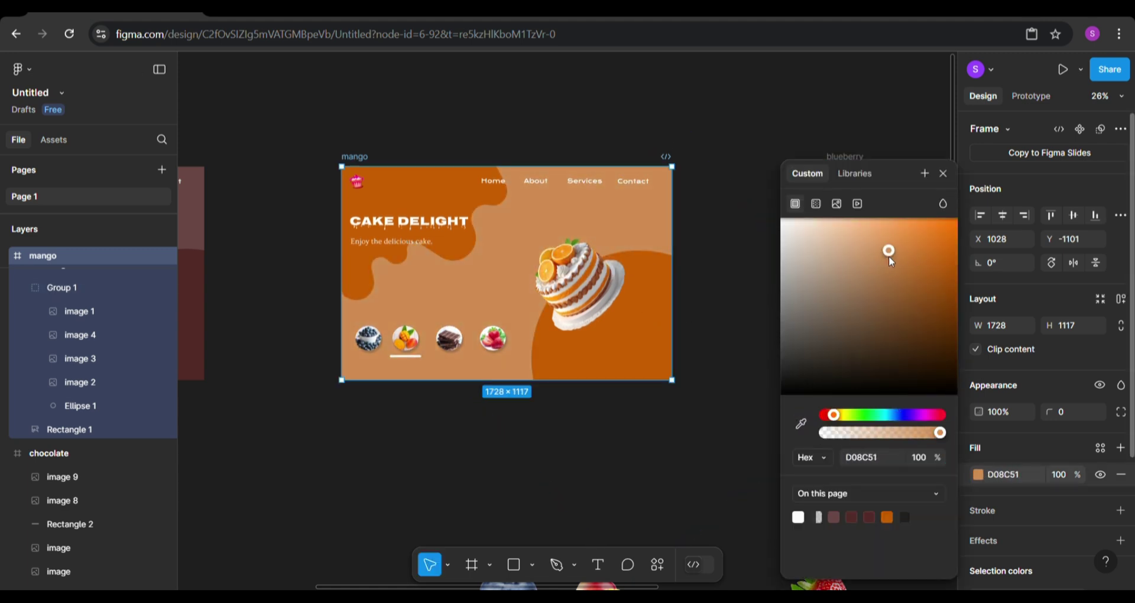
{"action": "left_click", "coordinate": [640, 123]}
Nudge the orange cake image slightly within the mango frame's cake group
{"action": "double_click", "coordinate": [580, 310]}
{"action": "left_click_drag", "start_coordinate": [580, 310], "coordinate": [577, 312]}
{"action": "left_click", "coordinate": [733, 184]}
Place the mango fruit image at 41% opacity on the mango frame's lower edge, with a duplicate across its upper edge
{"action": "scroll", "coordinate": [530, 443], "scroll_direction": "down", "scroll_amount": 3}
{"action": "scroll", "coordinate": [530, 444], "scroll_direction": "right", "scroll_amount": 3}
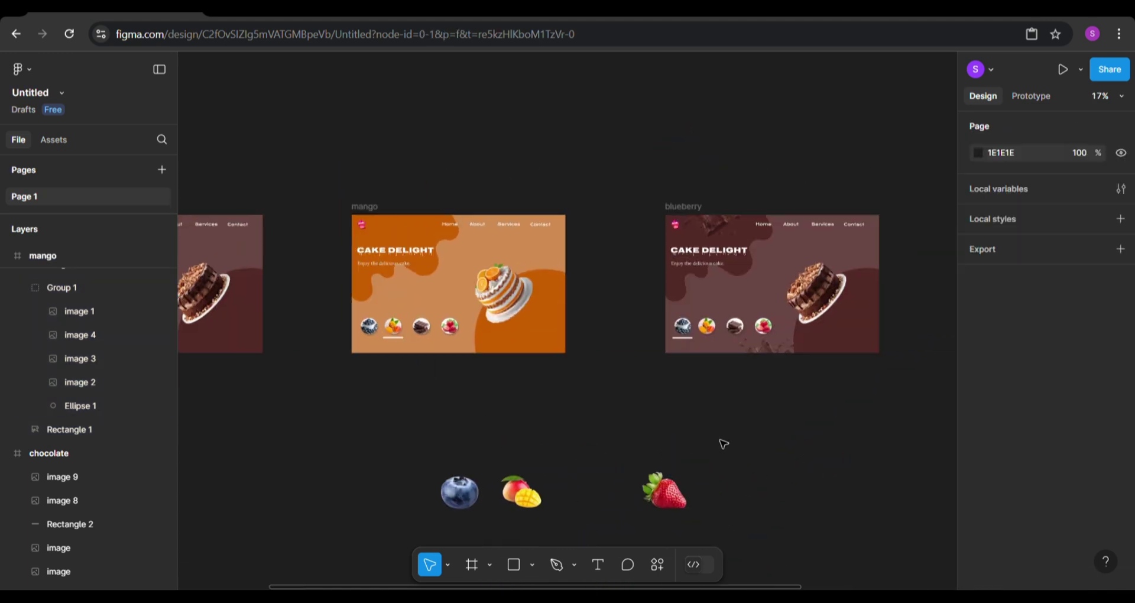
{"action": "left_click_drag", "start_coordinate": [523, 503], "coordinate": [479, 356]}
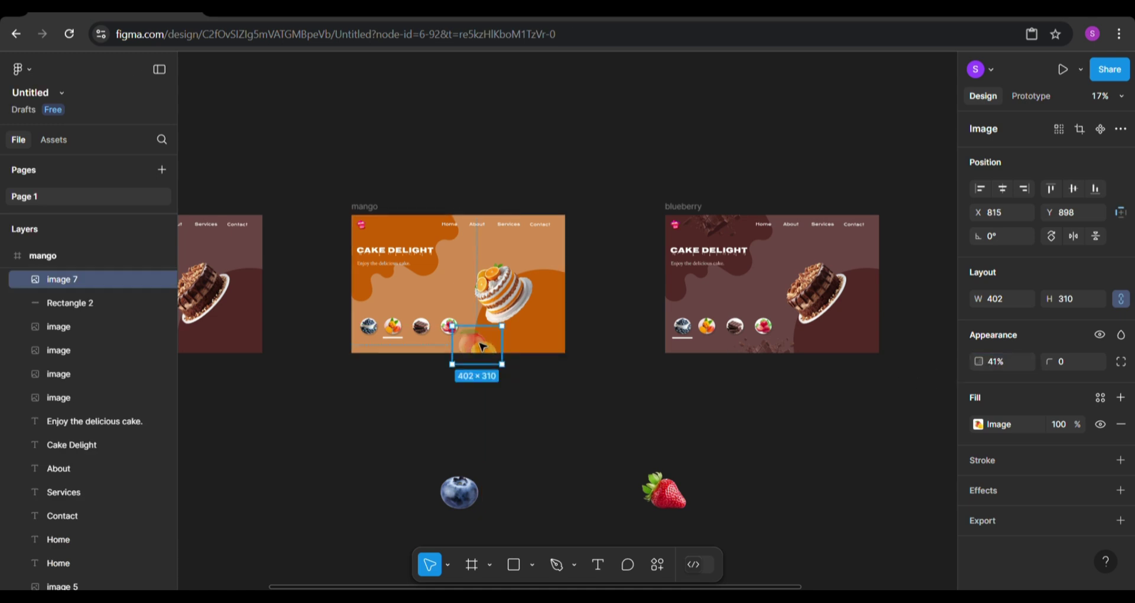
{"action": "key", "text": "ctrl+d"}
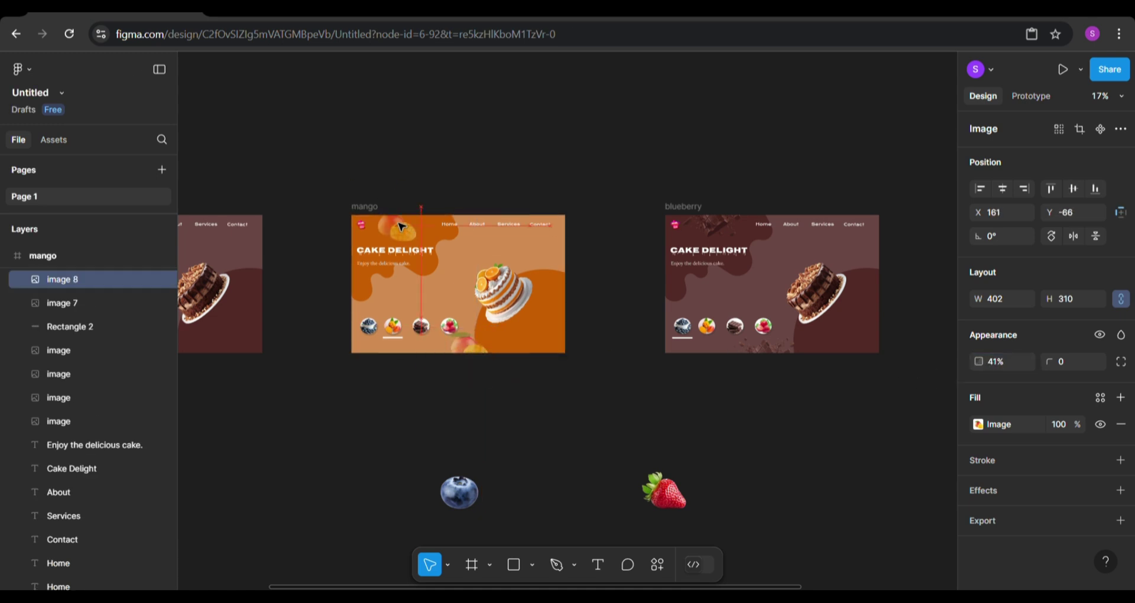
{"action": "left_click", "coordinate": [467, 347]}
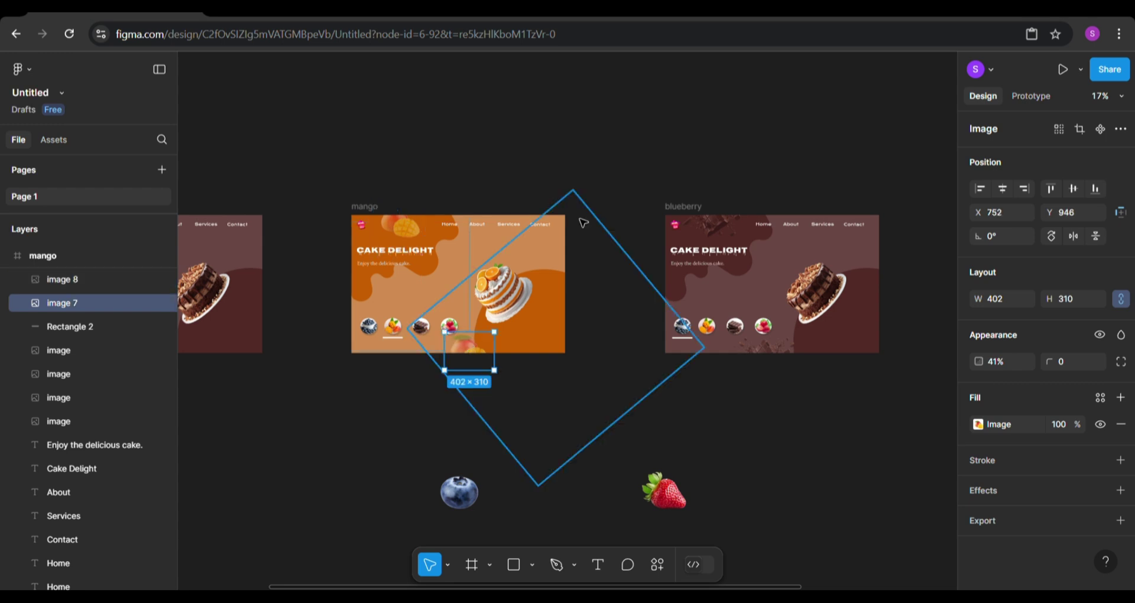
{"action": "left_click", "coordinate": [632, 367]}
Rotate the blueberry frame's cake wheel group to -145.75° so the blue cake comes into view
{"action": "scroll", "coordinate": [702, 408], "scroll_direction": "right", "scroll_amount": 5}
{"action": "left_click", "coordinate": [542, 331]}
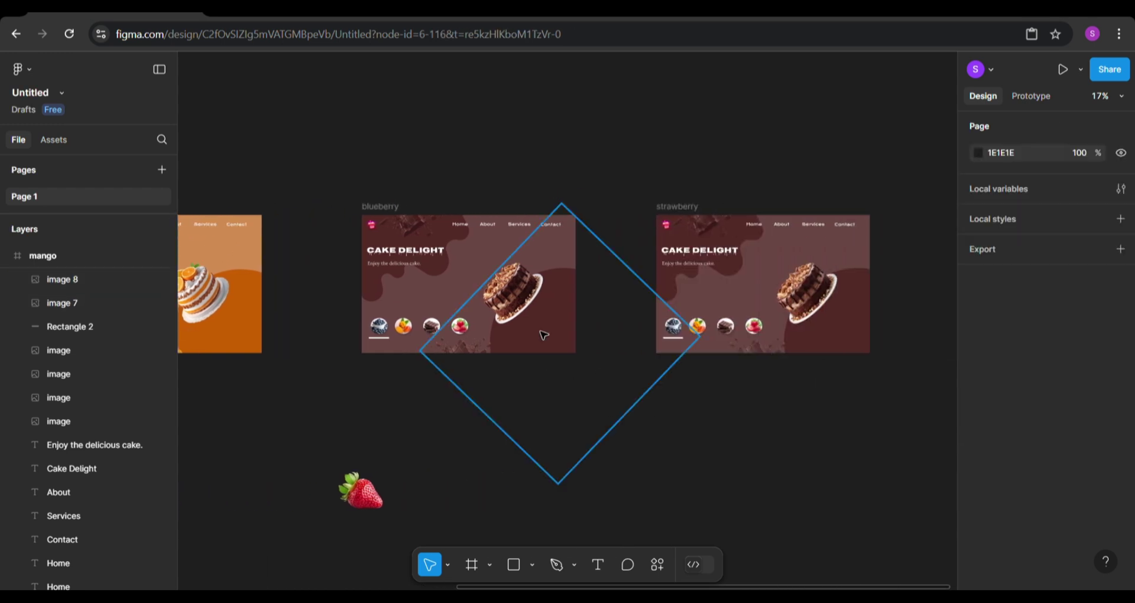
{"action": "left_click_drag", "start_coordinate": [570, 502], "coordinate": [575, 325]}
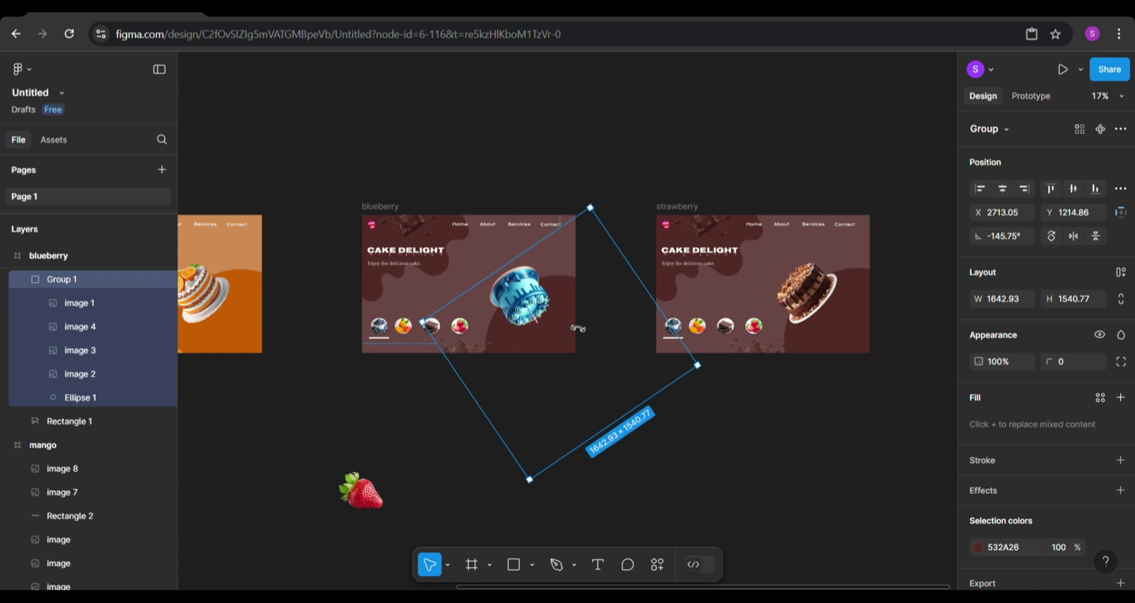
{"action": "left_click", "coordinate": [463, 435]}
Rotate the blue cake image within the blueberry frame's group so the cake stands upright
{"action": "scroll", "coordinate": [463, 435], "scroll_direction": "up", "scroll_amount": 1}
{"action": "scroll", "coordinate": [449, 453], "scroll_direction": "up", "scroll_amount": 5}
{"action": "double_click", "coordinate": [550, 266]}
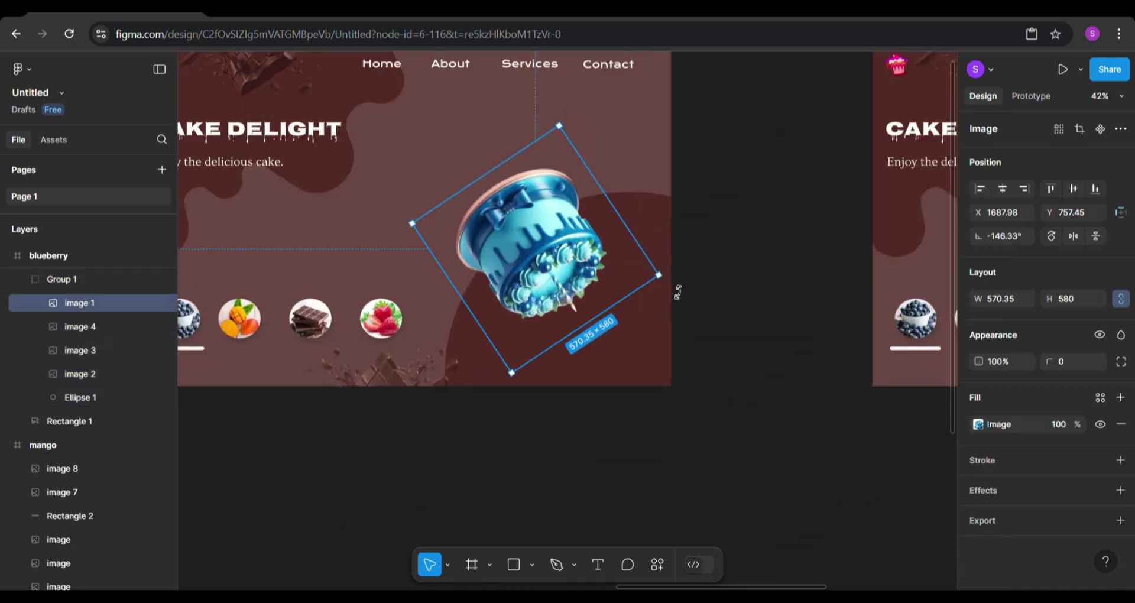
{"action": "left_click_drag", "start_coordinate": [677, 290], "coordinate": [476, 246]}
{"action": "left_click", "coordinate": [501, 471]}
Delete both chocolate splash images, at the top and the bottom of the blueberry frame
{"action": "scroll", "coordinate": [514, 478], "scroll_direction": "up", "scroll_amount": 2}
{"action": "scroll", "coordinate": [514, 478], "scroll_direction": "left", "scroll_amount": 2}
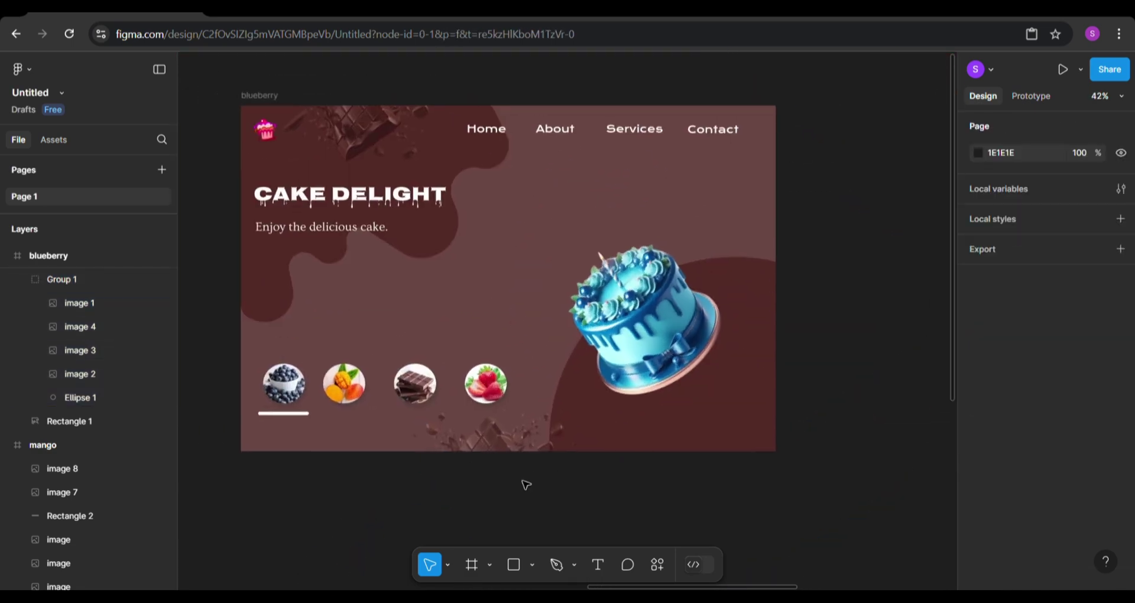
{"action": "left_click", "coordinate": [354, 121]}
{"action": "key", "text": "Delete"}
{"action": "left_click", "coordinate": [491, 434]}
{"action": "key", "text": "Delete"}
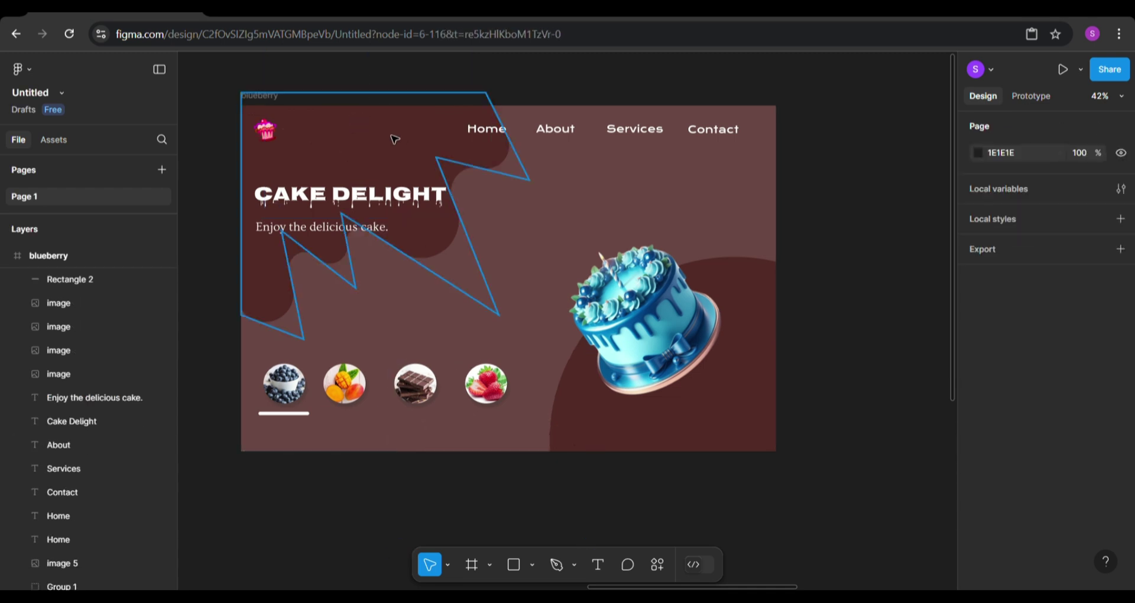
Recolour the blueberry frame's dripping corner shape with dark blue sampled from the cake, and give Ellipse 1 the same blue
{"action": "left_click", "coordinate": [393, 138]}
{"action": "left_click", "coordinate": [978, 423]}
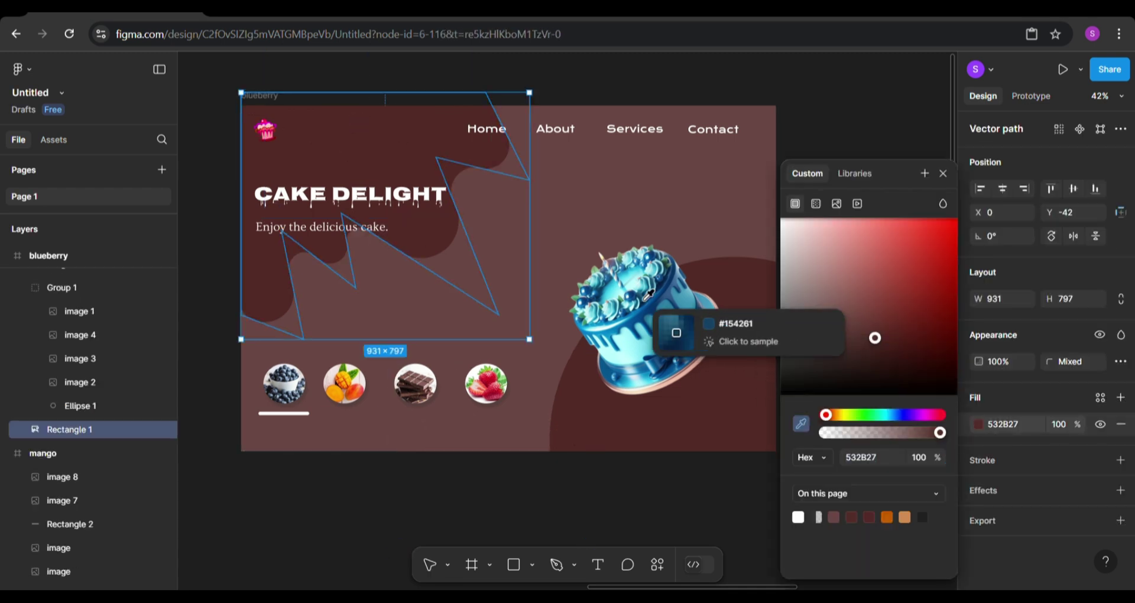
{"action": "left_click", "coordinate": [671, 331]}
{"action": "left_click", "coordinate": [84, 410]}
{"action": "left_click", "coordinate": [978, 424]}
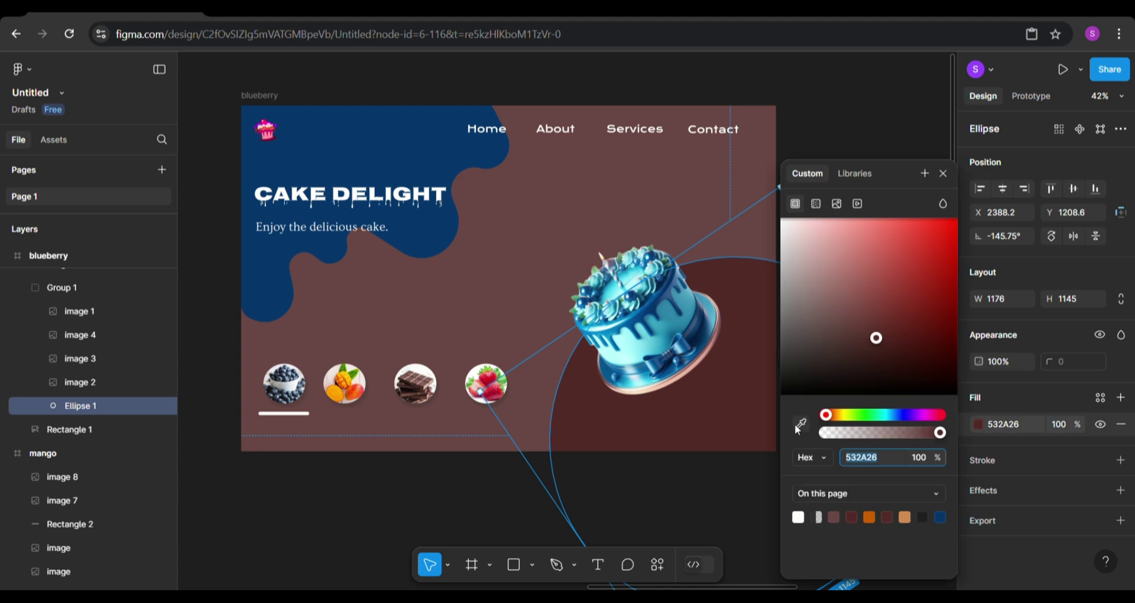
{"action": "left_click", "coordinate": [801, 424]}
{"action": "left_click", "coordinate": [400, 136]}
Fill the blueberry frame's background with the sampled dark blue and lighten it to 2D629C
{"action": "left_click", "coordinate": [259, 96]}
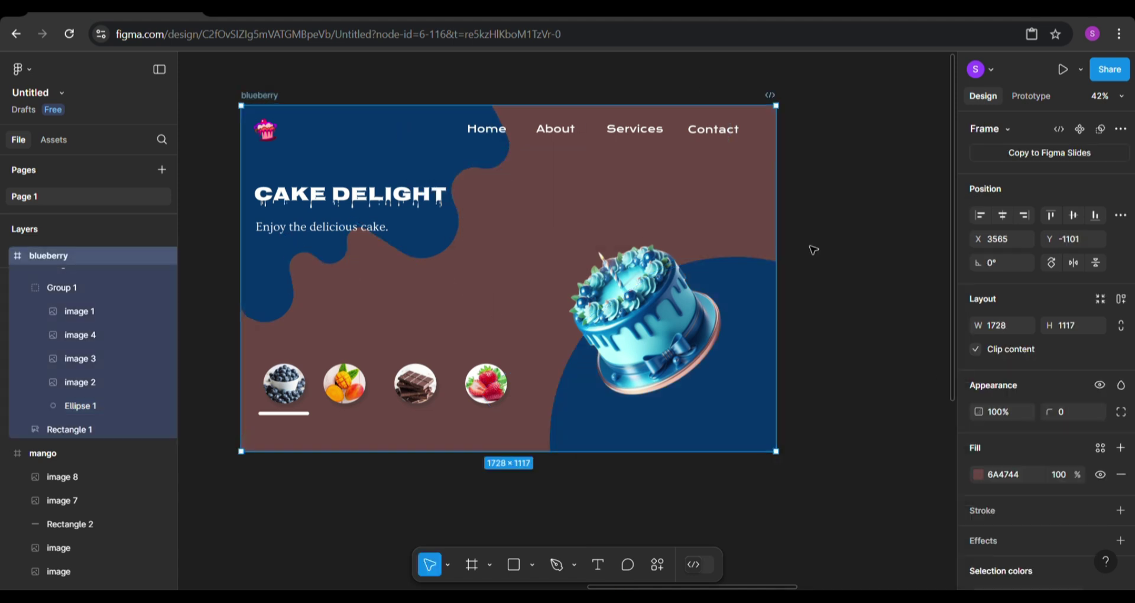
{"action": "left_click", "coordinate": [979, 476]}
{"action": "left_click", "coordinate": [801, 424]}
{"action": "left_click", "coordinate": [459, 154]}
{"action": "left_click_drag", "start_coordinate": [949, 323], "coordinate": [907, 292]}
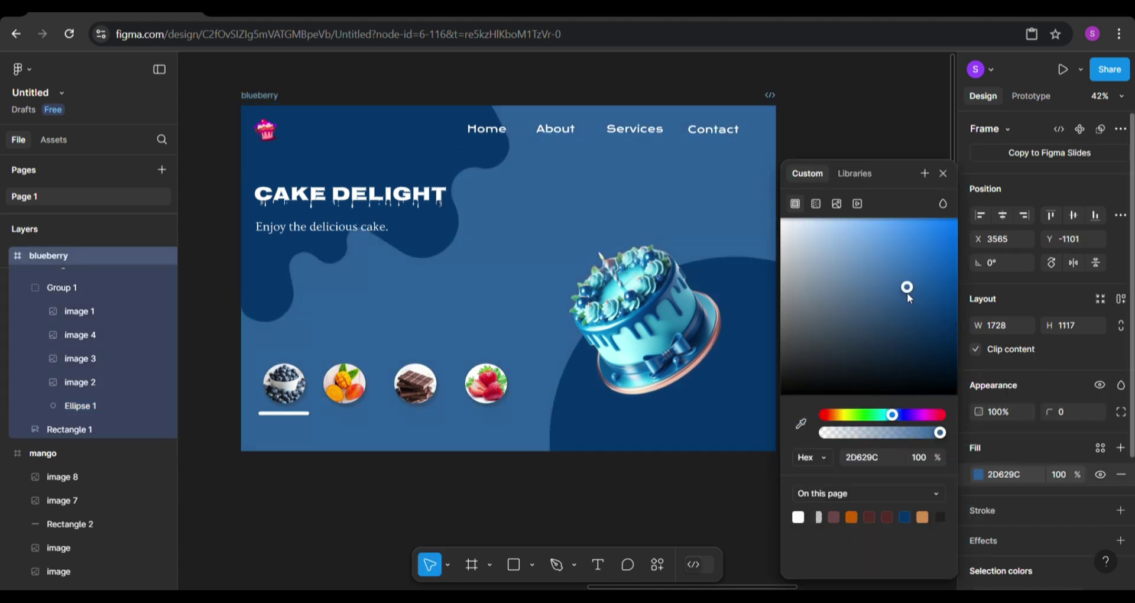
Move the white underline in the chocolate frame so it sits beneath the chocolate thumbnail
{"action": "scroll", "coordinate": [334, 504], "scroll_direction": "down", "scroll_amount": 4}
{"action": "scroll", "coordinate": [334, 504], "scroll_direction": "left", "scroll_amount": 8}
{"action": "scroll", "coordinate": [337, 505], "scroll_direction": "up", "scroll_amount": 4}
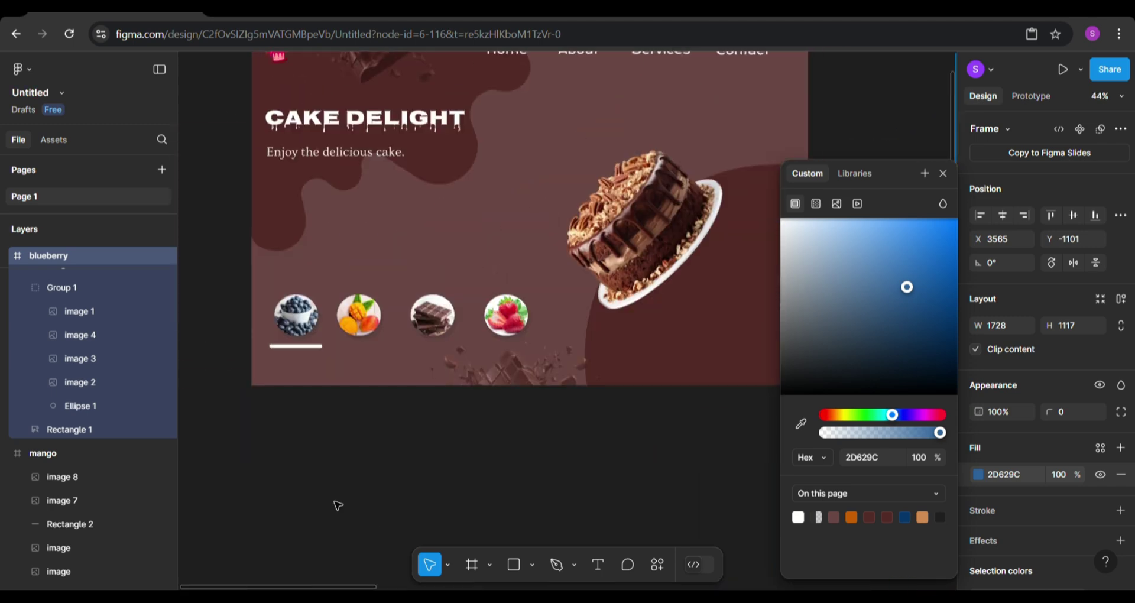
{"action": "left_click", "coordinate": [308, 347]}
{"action": "left_click", "coordinate": [667, 441]}
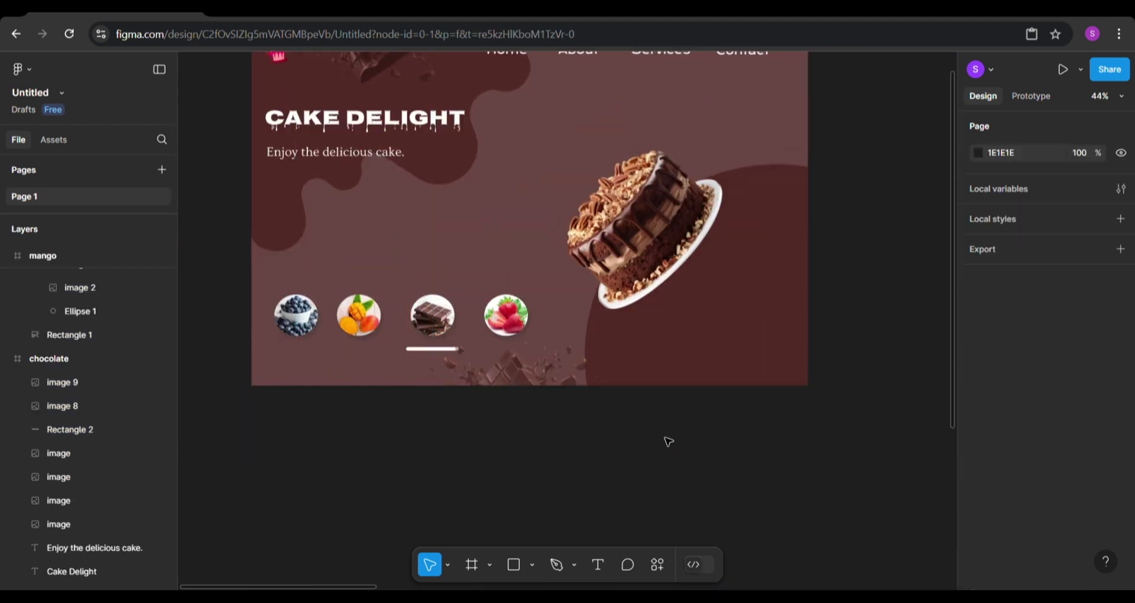
Place the blueberry image at 50% opacity on the blueberry frame's lower edge, with a copy across its upper edge
{"action": "scroll", "coordinate": [667, 441], "scroll_direction": "down", "scroll_amount": 3}
{"action": "scroll", "coordinate": [667, 441], "scroll_direction": "right", "scroll_amount": 10}
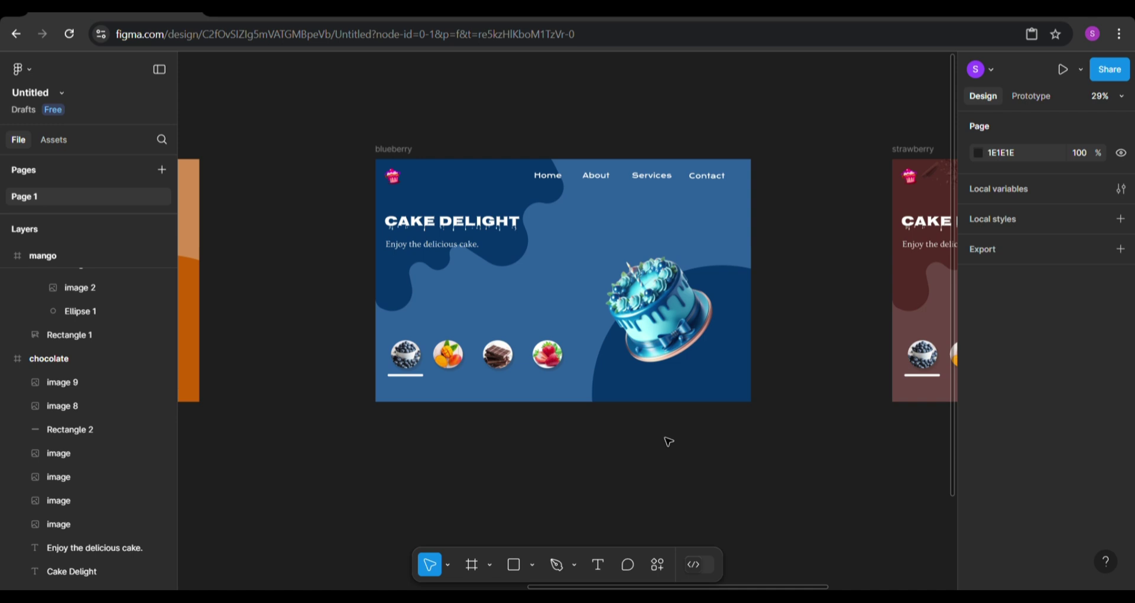
{"action": "scroll", "coordinate": [668, 442], "scroll_direction": "down", "scroll_amount": 3}
{"action": "scroll", "coordinate": [668, 442], "scroll_direction": "down", "scroll_amount": 1}
{"action": "left_click_drag", "start_coordinate": [292, 504], "coordinate": [625, 356]}
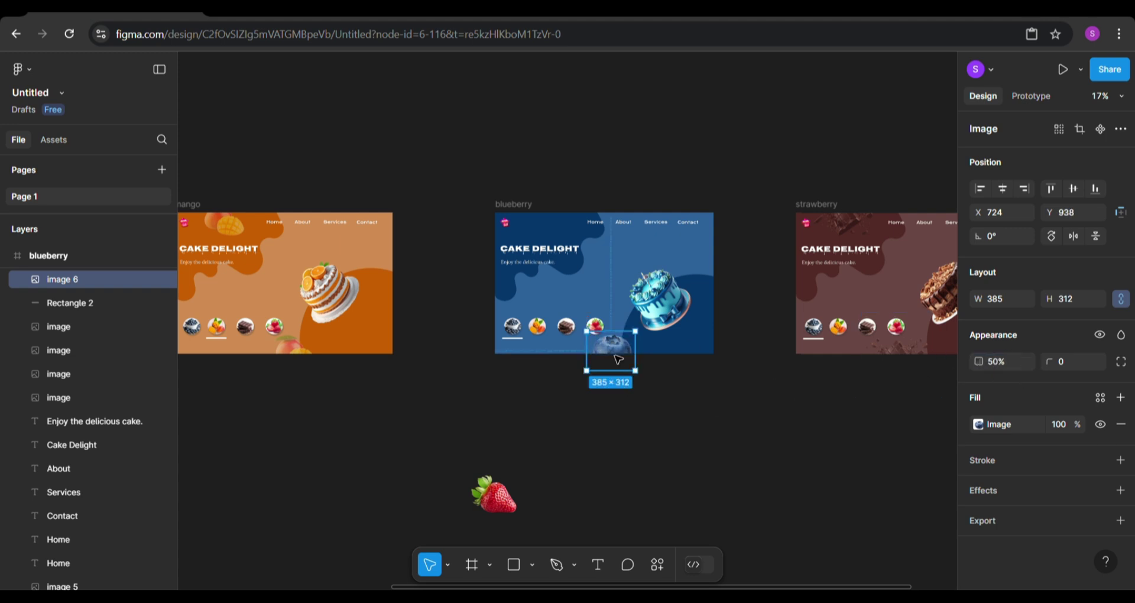
{"action": "left_click_drag", "start_coordinate": [617, 359], "coordinate": [551, 224]}
{"action": "left_click", "coordinate": [700, 137]}
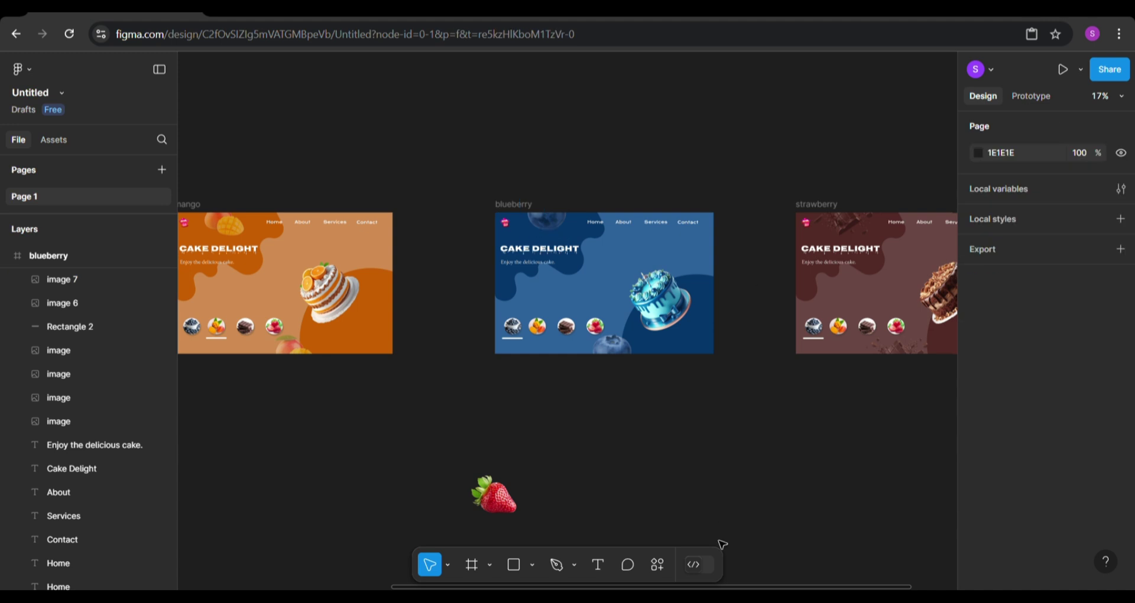
Move the white underline in the strawberry frame so it sits beneath the strawberry thumbnail
{"action": "scroll", "coordinate": [813, 471], "scroll_direction": "right", "scroll_amount": 4}
{"action": "scroll", "coordinate": [416, 387], "scroll_direction": "up", "scroll_amount": 3}
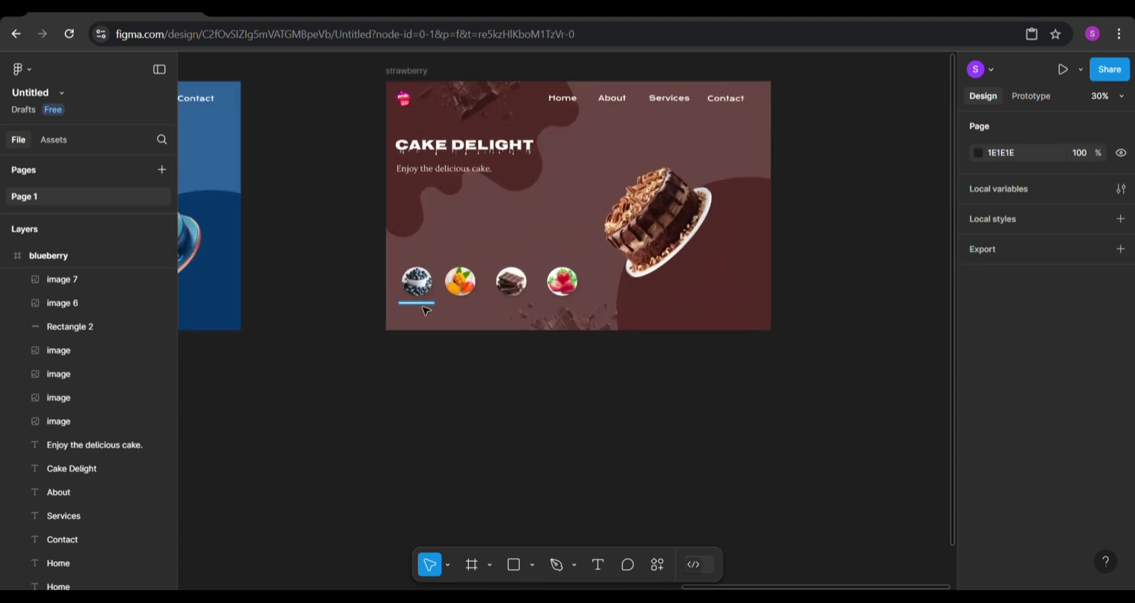
{"action": "left_click_drag", "start_coordinate": [422, 304], "coordinate": [569, 304]}
Rotate the strawberry frame's cake wheel group to bring the pink strawberry cake into view, and turn the cake image upright
{"action": "left_click", "coordinate": [684, 309]}
{"action": "scroll", "coordinate": [688, 308], "scroll_direction": "down", "scroll_amount": 3}
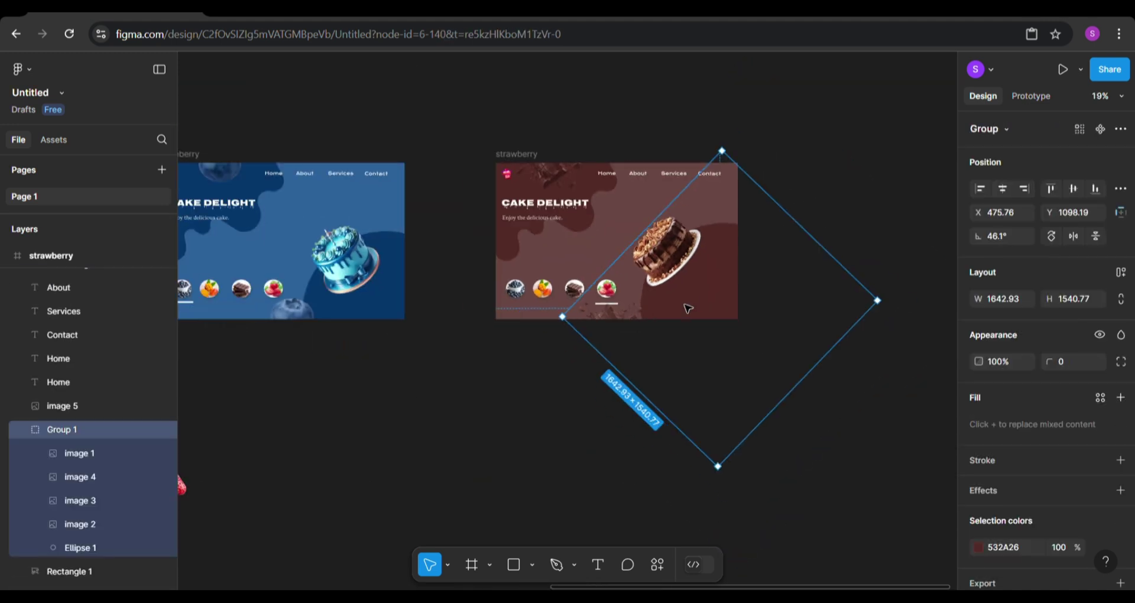
{"action": "left_click_drag", "start_coordinate": [728, 484], "coordinate": [746, 267]}
{"action": "left_click", "coordinate": [580, 408]}
{"action": "double_click", "coordinate": [682, 261]}
{"action": "left_click", "coordinate": [827, 304]}
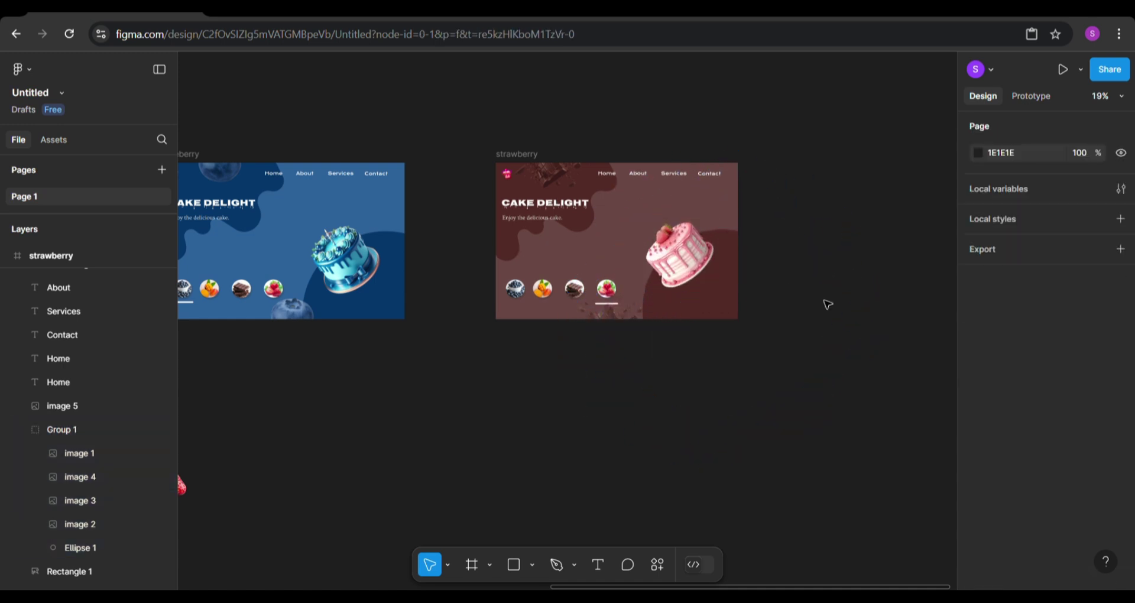
Delete both chocolate splash images, at the bottom and the top of the strawberry frame
{"action": "scroll", "coordinate": [592, 360], "scroll_direction": "up", "scroll_amount": 1}
{"action": "left_click", "coordinate": [603, 325]}
{"action": "key", "text": "Delete"}
{"action": "left_click", "coordinate": [553, 185]}
{"action": "key", "text": "Delete"}
Place the strawberry image at 38% opacity on the strawberry frame's lower edge, with a duplicate across its upper edge
{"action": "scroll", "coordinate": [484, 365], "scroll_direction": "left", "scroll_amount": 3}
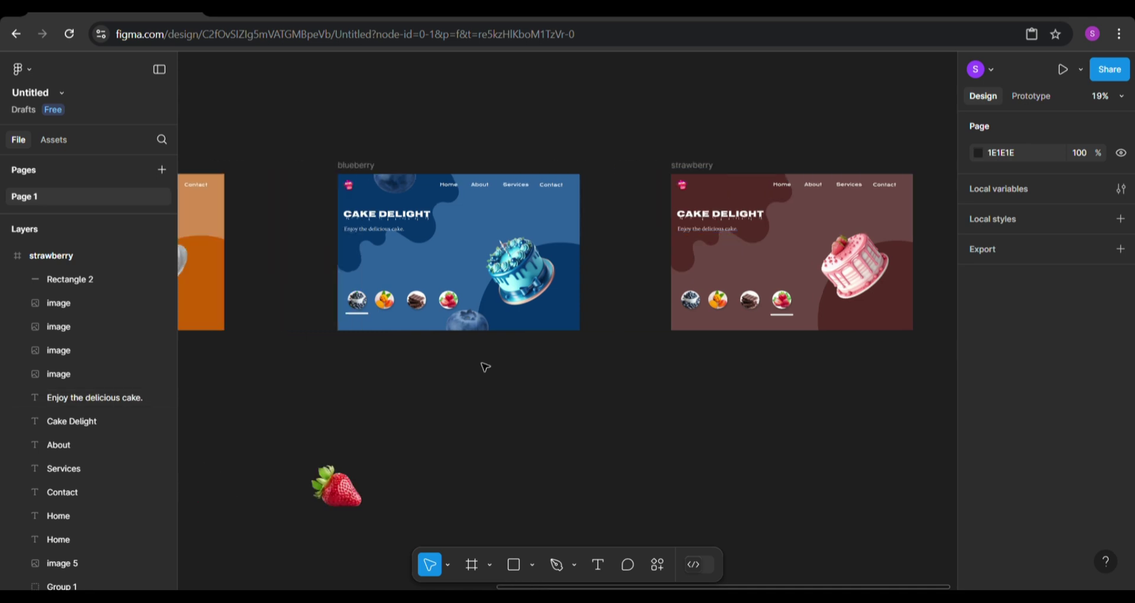
{"action": "left_click_drag", "start_coordinate": [359, 489], "coordinate": [818, 364]}
{"action": "scroll", "coordinate": [817, 364], "scroll_direction": "right", "scroll_amount": 3}
{"action": "left_click_drag", "start_coordinate": [444, 369], "coordinate": [471, 326]}
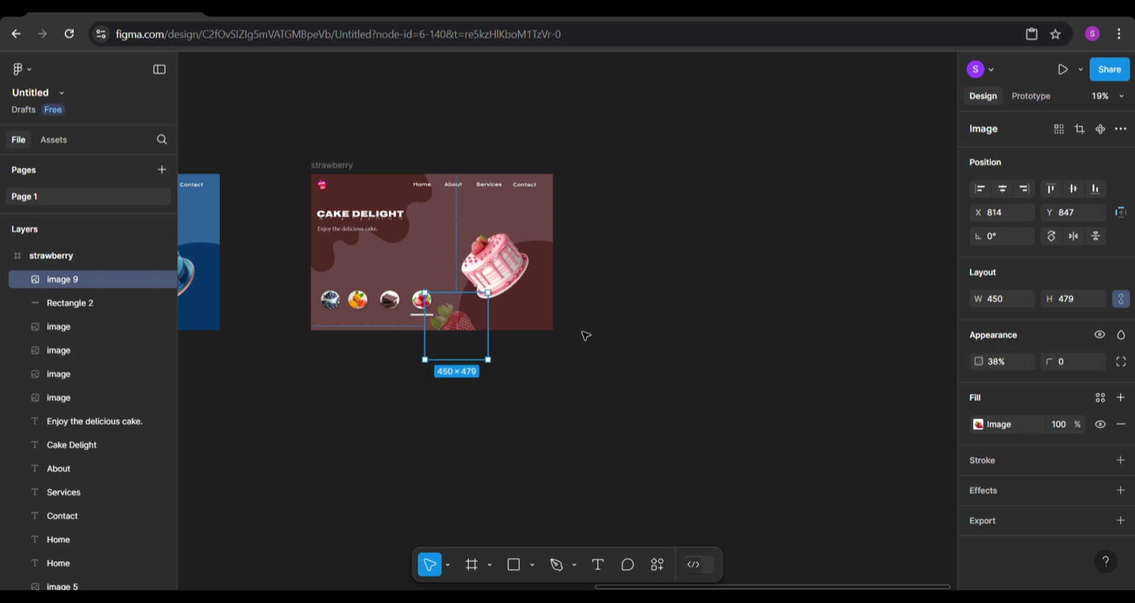
{"action": "key", "text": "ctrl+d"}
{"action": "left_click_drag", "start_coordinate": [461, 327], "coordinate": [374, 184]}
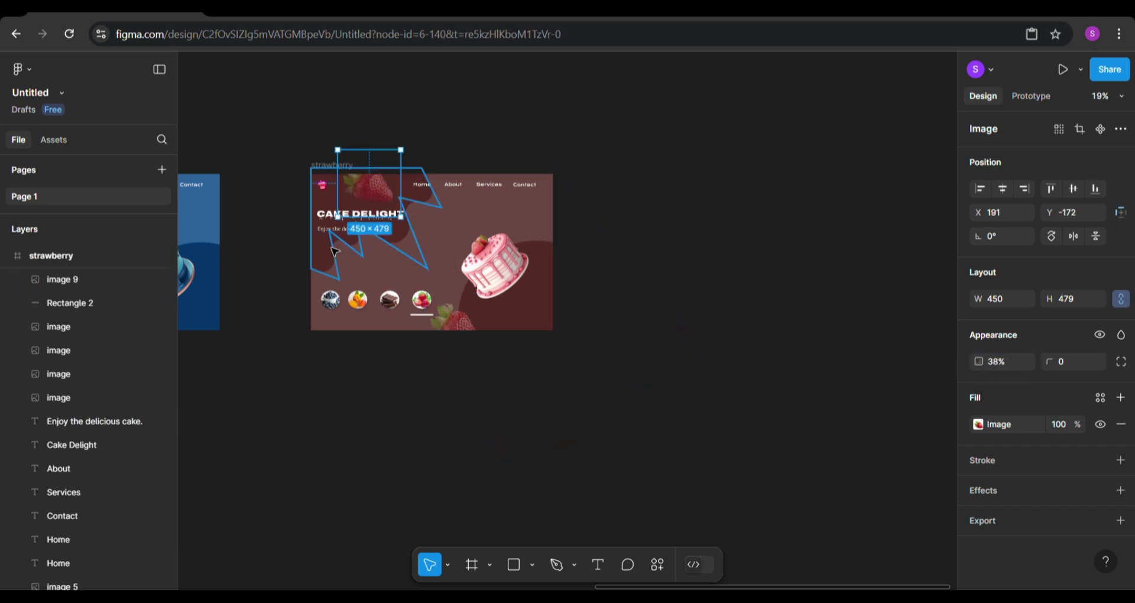
Recolour the strawberry frame's dripping corner shape with red sampled from the strawberry on the cake
{"action": "left_click", "coordinate": [396, 231]}
{"action": "scroll", "coordinate": [316, 274], "scroll_direction": "up", "scroll_amount": 3}
{"action": "left_click", "coordinate": [978, 424]}
{"action": "left_click", "coordinate": [800, 424]}
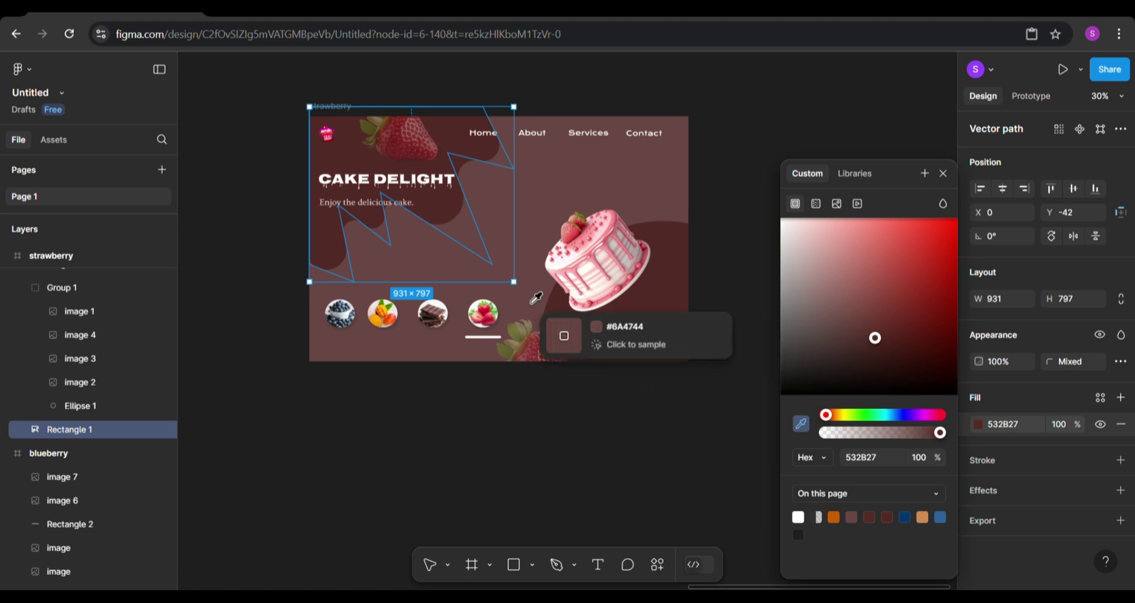
{"action": "left_click", "coordinate": [573, 231]}
{"action": "left_click", "coordinate": [738, 112]}
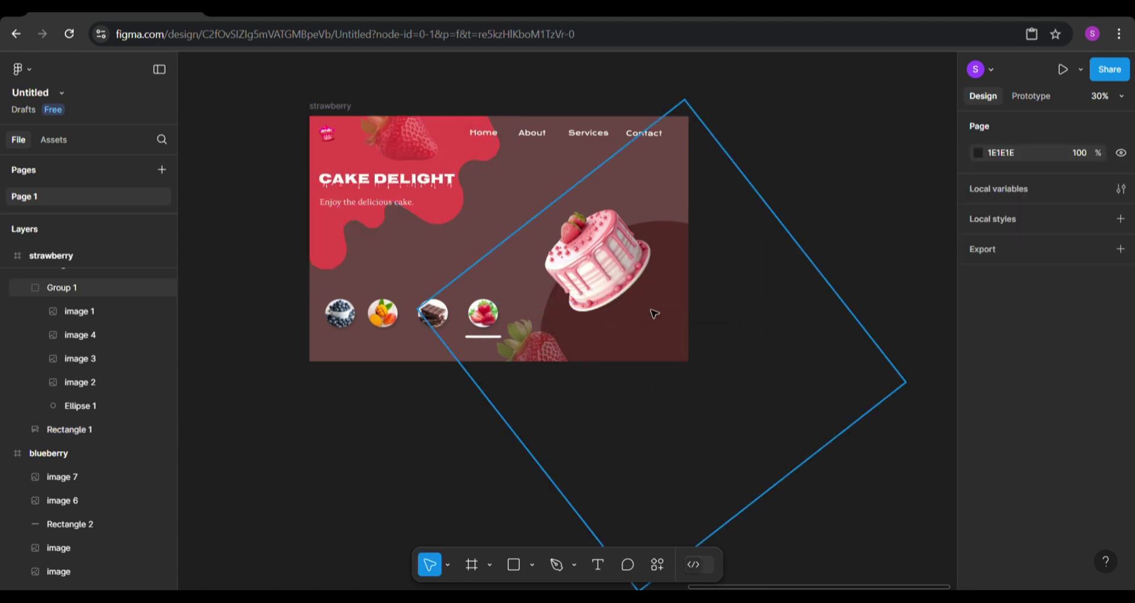
Recolour the strawberry frame's wheel circle (Ellipse 1) with the red sampled from the dripping corner shape
{"action": "left_click", "coordinate": [654, 314]}
{"action": "left_click", "coordinate": [75, 406]}
{"action": "left_click", "coordinate": [978, 423]}
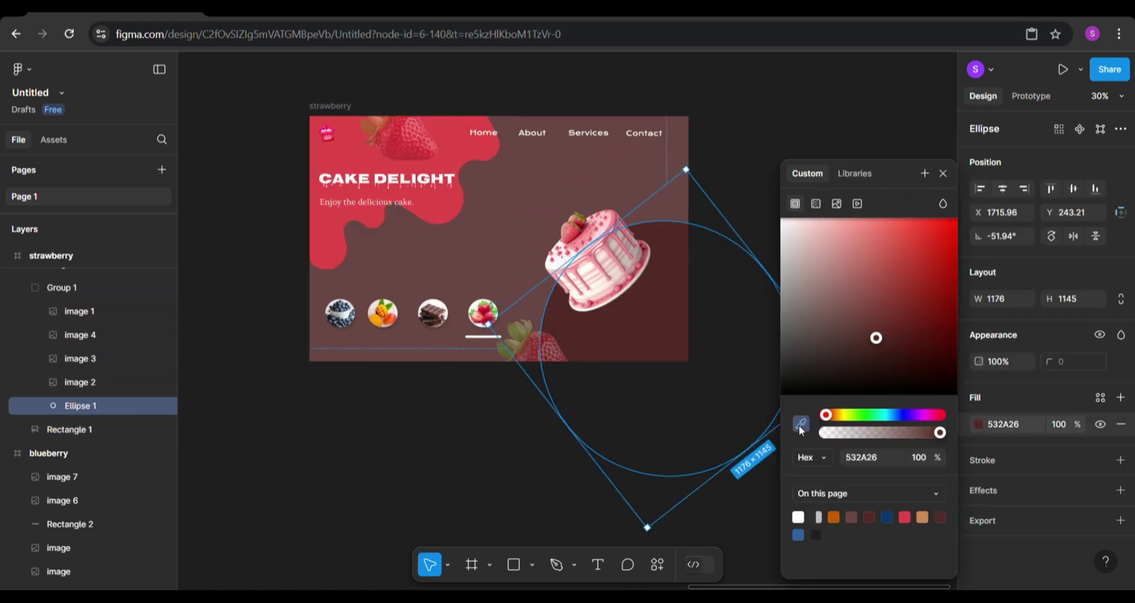
{"action": "left_click", "coordinate": [801, 424]}
{"action": "left_click", "coordinate": [378, 147]}
Fill the strawberry frame's background with red sampled from the wheel circle, lightened to a pink around F18385
{"action": "left_click", "coordinate": [344, 105]}
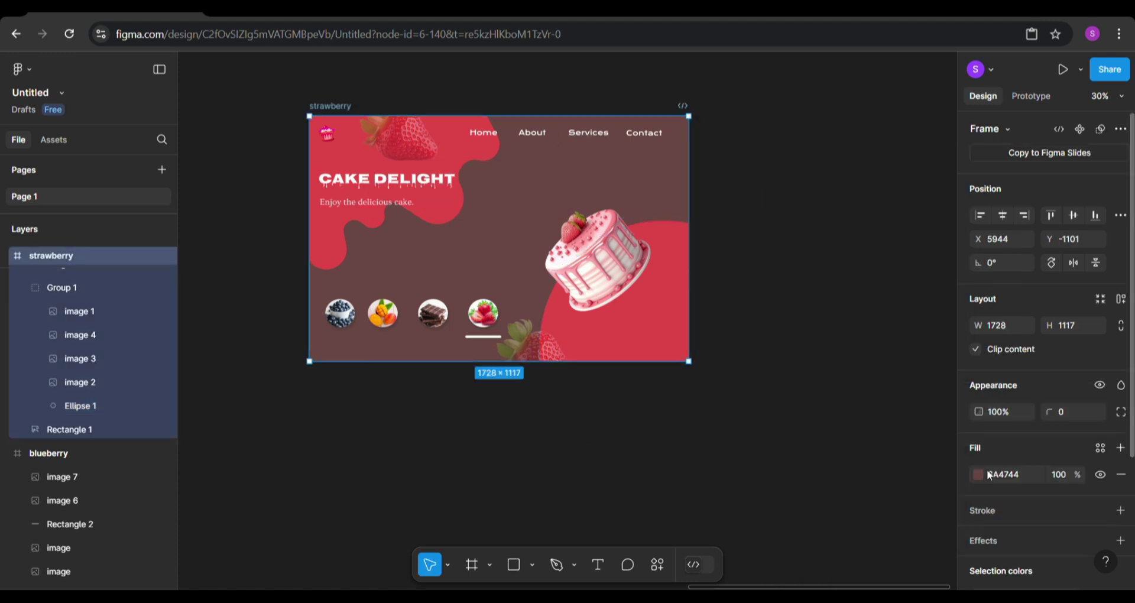
{"action": "left_click", "coordinate": [978, 474]}
{"action": "left_click", "coordinate": [800, 424]}
{"action": "left_click", "coordinate": [641, 336]}
{"action": "left_click_drag", "start_coordinate": [900, 229], "coordinate": [861, 233]}
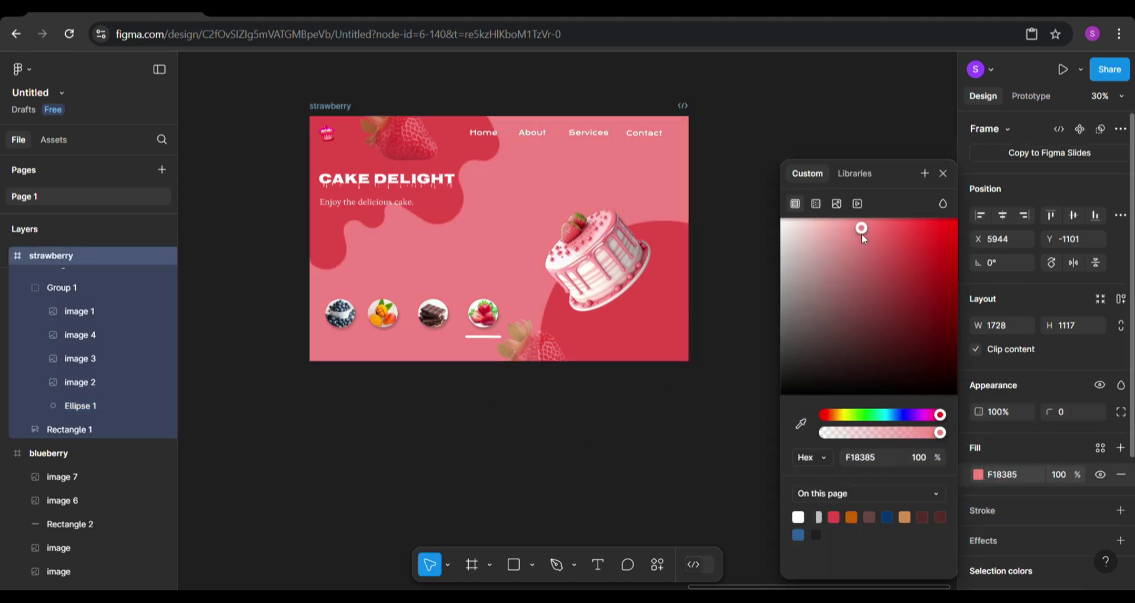
{"action": "left_click", "coordinate": [578, 438]}
Nudge the pink strawberry cake image slightly to adjust its place on the strawberry frame's wheel
{"action": "scroll", "coordinate": [579, 438], "scroll_direction": "down", "scroll_amount": 1}
{"action": "double_click", "coordinate": [607, 304]}
{"action": "left_click_drag", "start_coordinate": [605, 303], "coordinate": [600, 309]}
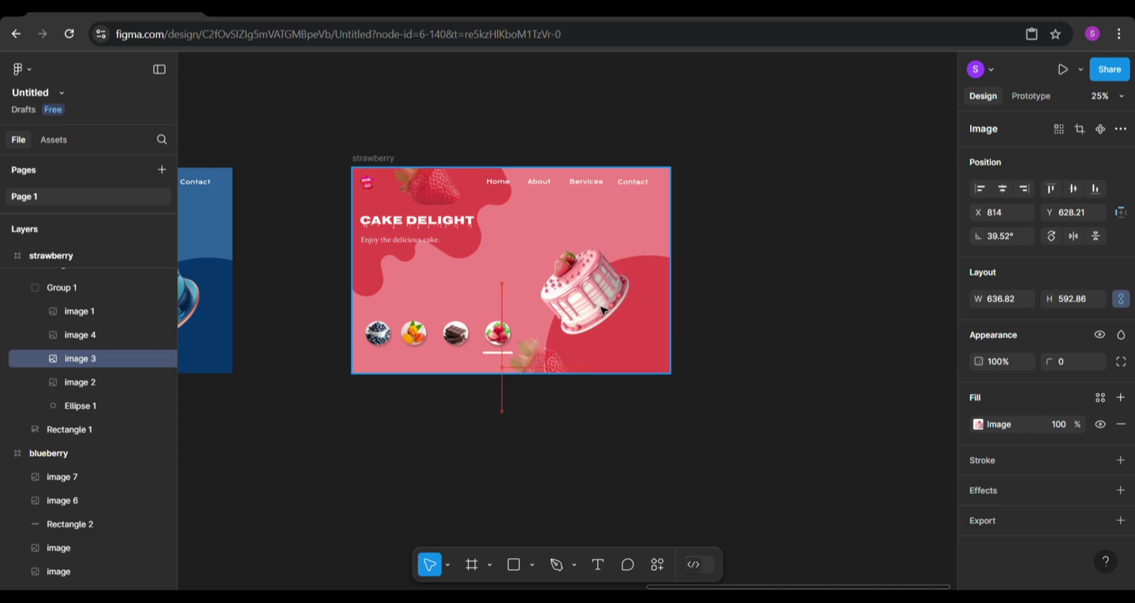
{"action": "left_click", "coordinate": [759, 239]}
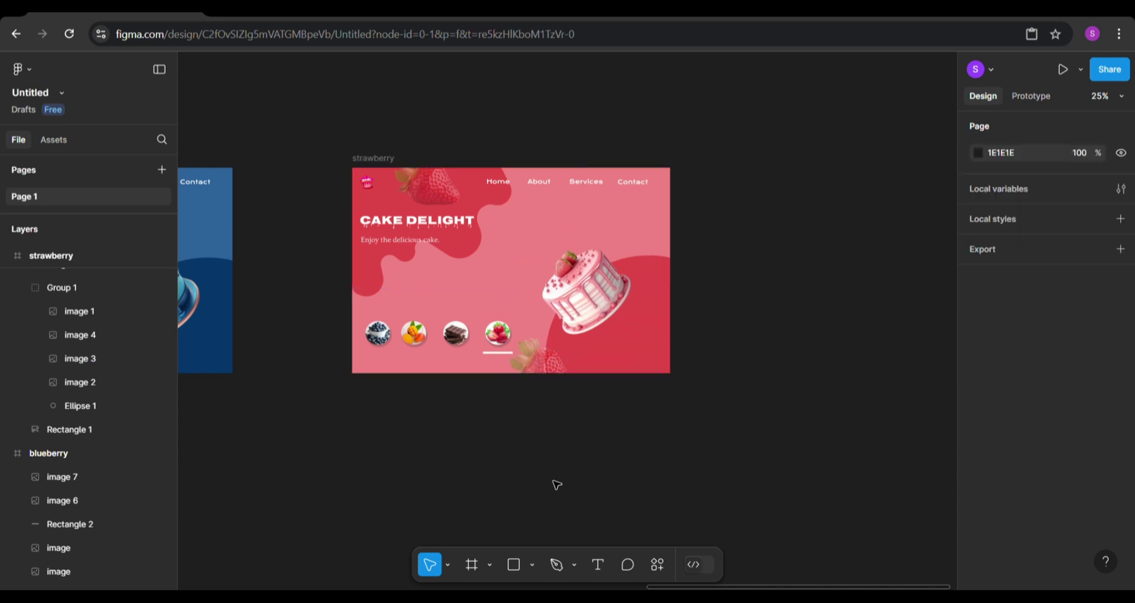
Reorder the frames in the row by swapping blueberry and chocolate, so that they run blueberry, mango, chocolate, strawberry
{"action": "scroll", "coordinate": [554, 480], "scroll_direction": "left", "scroll_amount": 2}
{"action": "scroll", "coordinate": [553, 481], "scroll_direction": "down", "scroll_amount": 3}
{"action": "scroll", "coordinate": [553, 481], "scroll_direction": "left", "scroll_amount": 4}
{"action": "scroll", "coordinate": [553, 480], "scroll_direction": "down", "scroll_amount": 3}
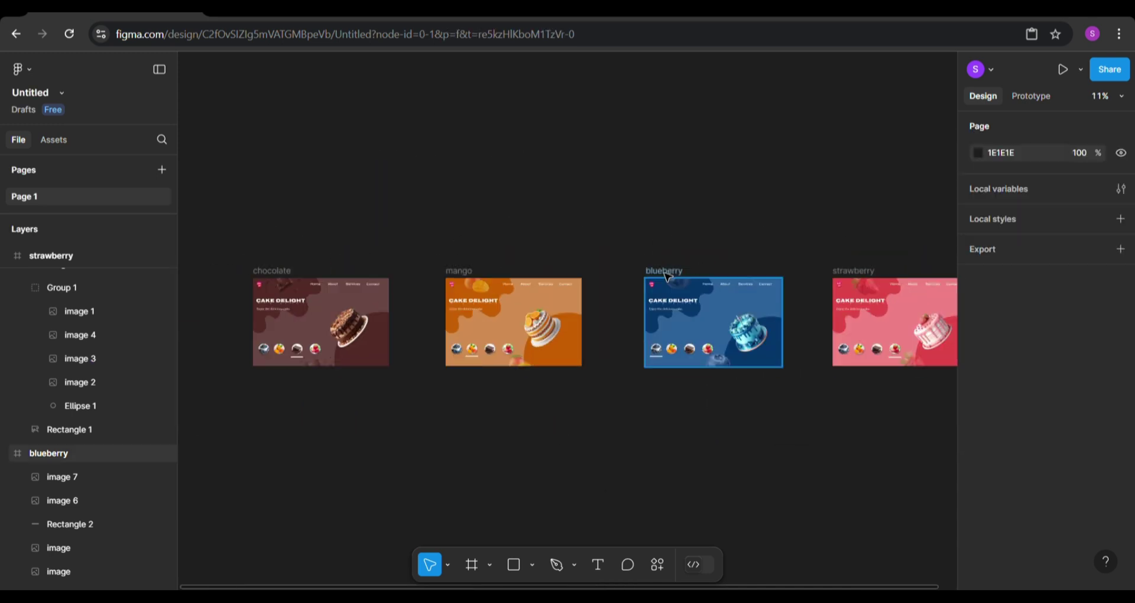
{"action": "left_click_drag", "start_coordinate": [659, 273], "coordinate": [285, 423]}
{"action": "left_click_drag", "start_coordinate": [319, 322], "coordinate": [706, 322]}
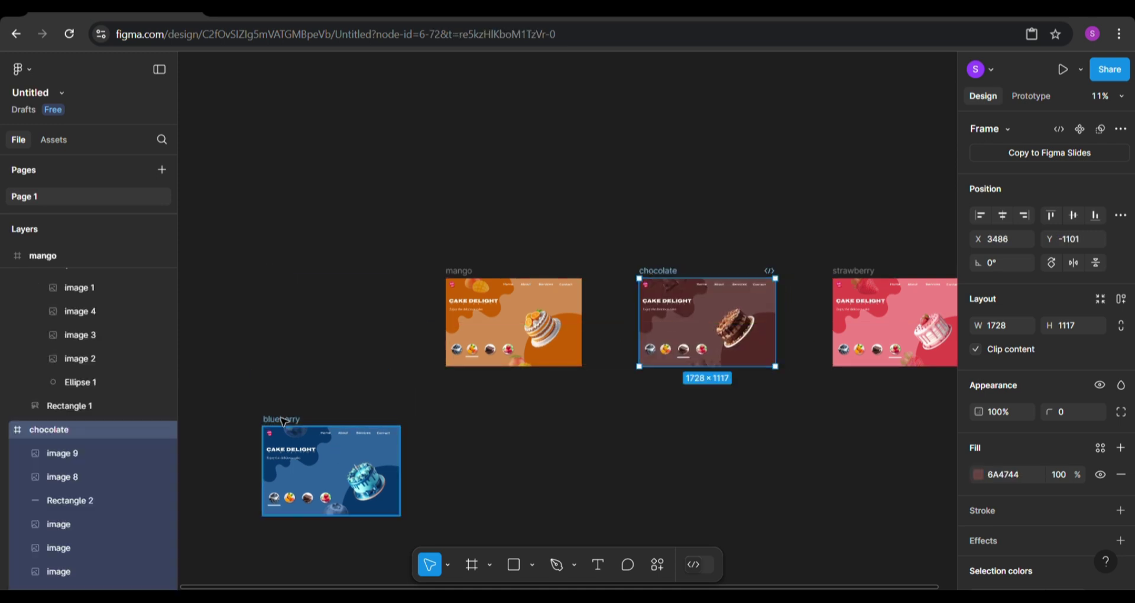
{"action": "left_click_drag", "start_coordinate": [284, 414], "coordinate": [273, 260]}
{"action": "left_click", "coordinate": [521, 197]}
Add an on-click prototype link from the blueberry frame's mango thumbnail to the mango frame, with Smart animate as the animation
{"action": "scroll", "coordinate": [296, 471], "scroll_direction": "up", "scroll_amount": 5}
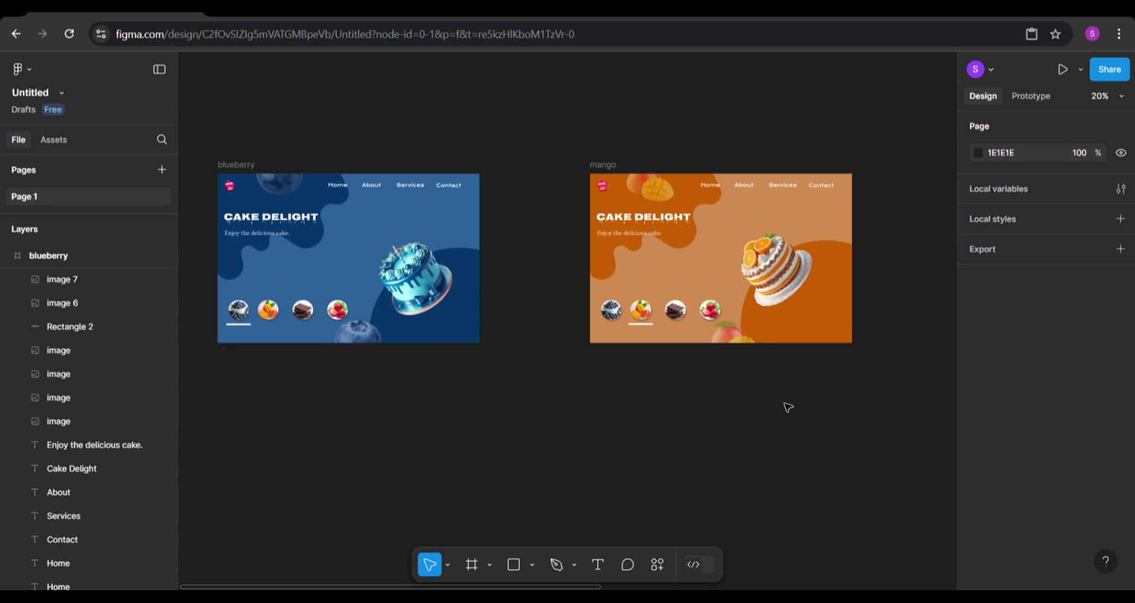
{"action": "left_click", "coordinate": [1030, 96]}
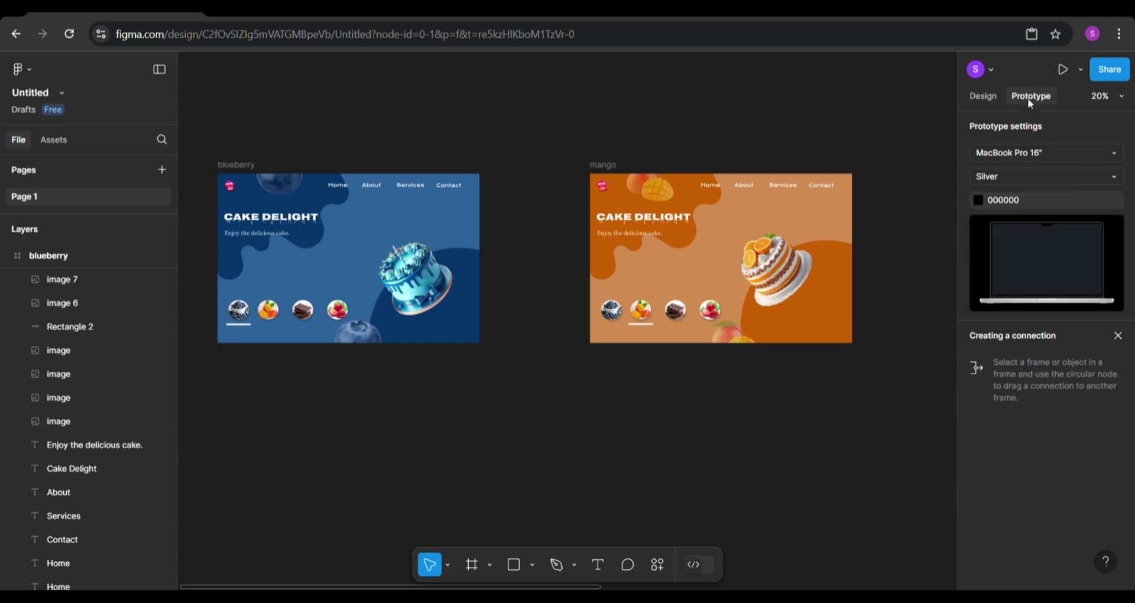
{"action": "left_click", "coordinate": [239, 310]}
{"action": "left_click", "coordinate": [268, 309]}
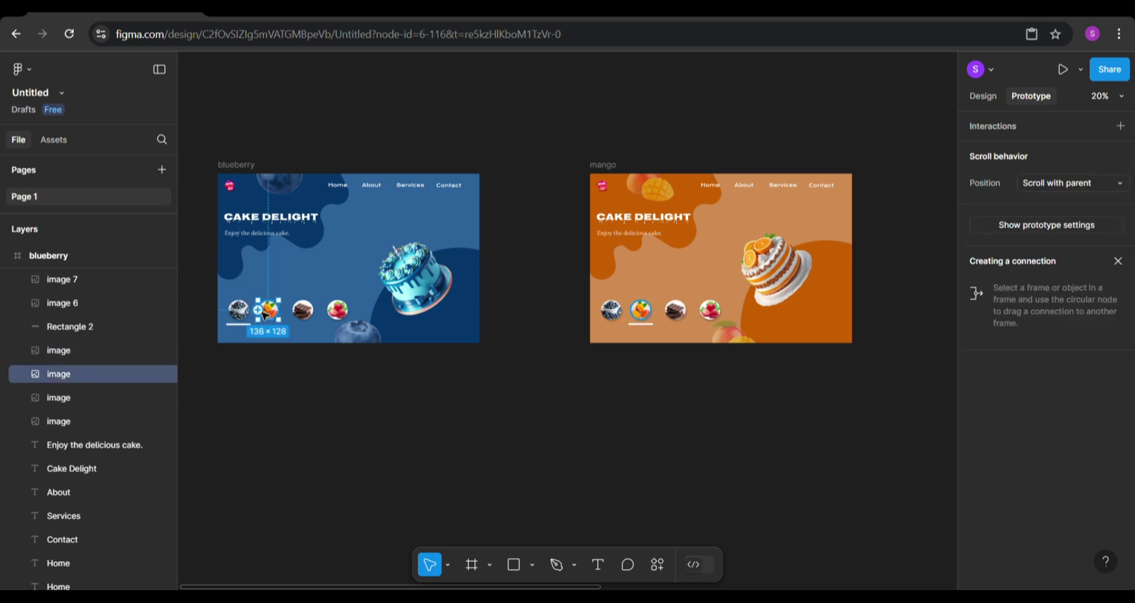
{"action": "left_click_drag", "start_coordinate": [278, 309], "coordinate": [596, 254]}
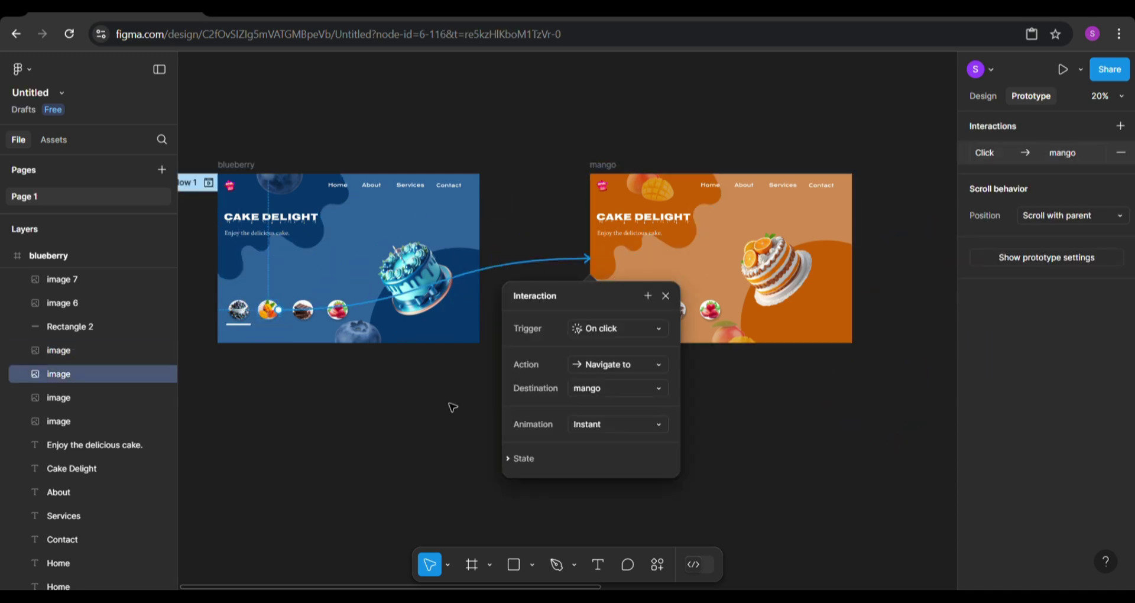
{"action": "left_click", "coordinate": [617, 424]}
{"action": "left_click", "coordinate": [607, 458]}
{"action": "left_click", "coordinate": [380, 413]}
Link the blueberry frame's chocolate and strawberry thumbnails to the chocolate and strawberry frames
{"action": "left_click", "coordinate": [298, 314]}
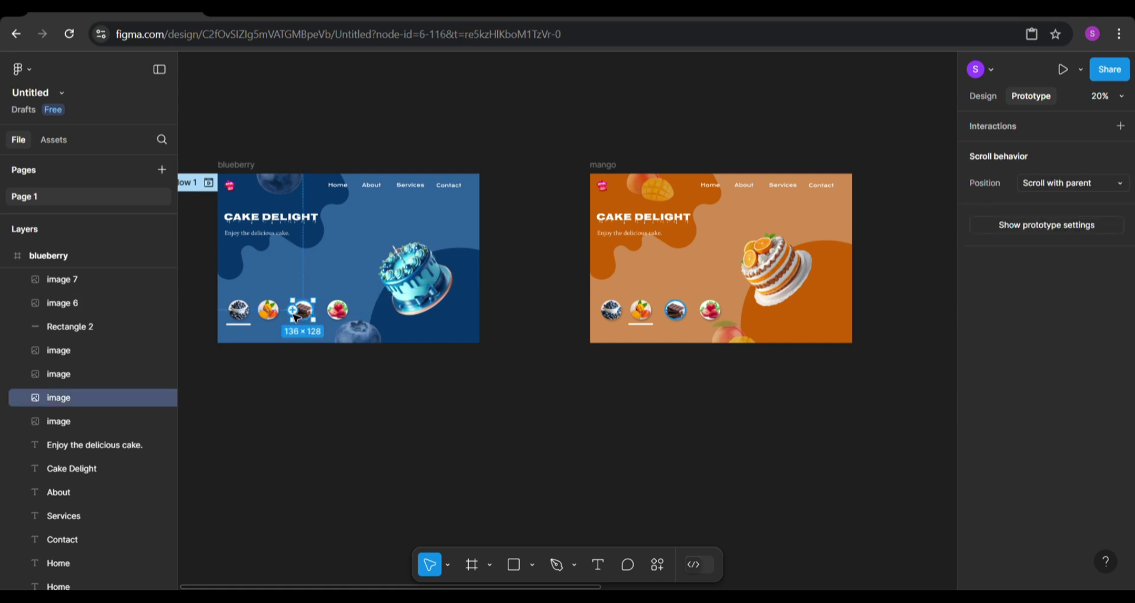
{"action": "left_click_drag", "start_coordinate": [293, 310], "coordinate": [783, 259]}
{"action": "left_click", "coordinate": [393, 456]}
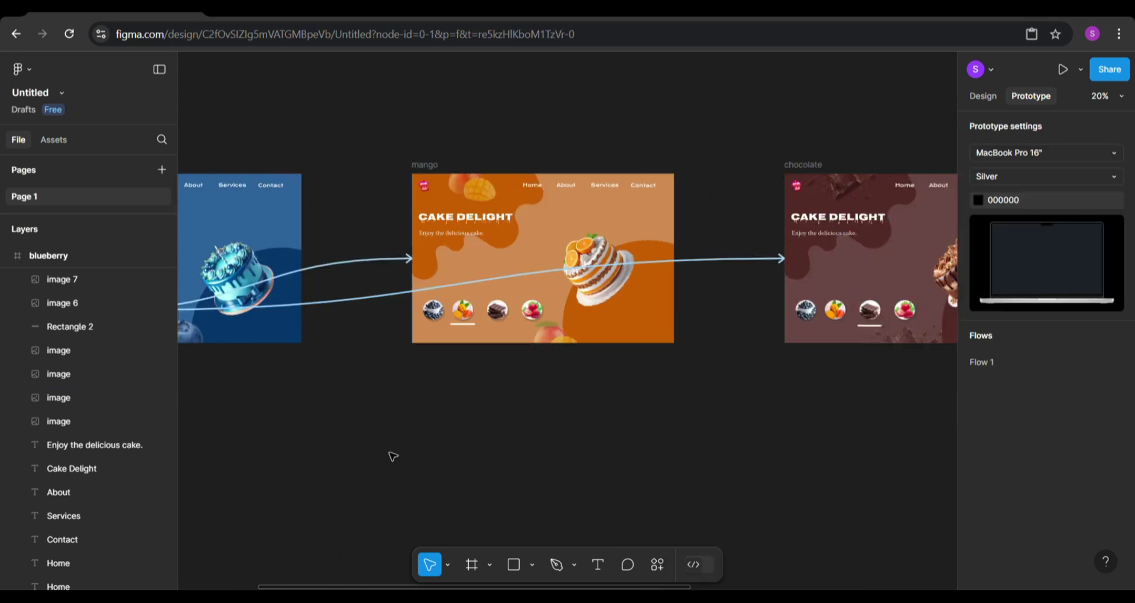
{"action": "scroll", "coordinate": [393, 414], "scroll_direction": "left", "scroll_amount": 5}
{"action": "left_click", "coordinate": [402, 309]}
{"action": "left_click_drag", "start_coordinate": [413, 310], "coordinate": [768, 254]}
{"action": "left_click", "coordinate": [443, 435]}
Link the mango frame's blueberry and chocolate thumbnails to the blueberry and chocolate frames
{"action": "scroll", "coordinate": [443, 436], "scroll_direction": "left", "scroll_amount": 10}
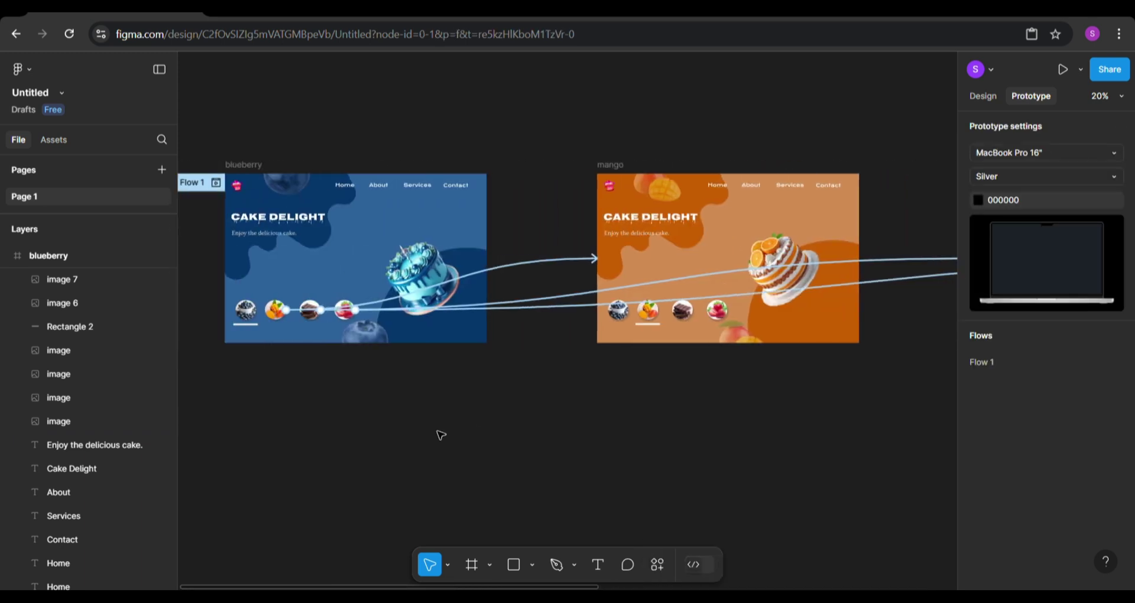
{"action": "left_click", "coordinate": [620, 314]}
{"action": "left_click", "coordinate": [646, 424]}
{"action": "scroll", "coordinate": [646, 425], "scroll_direction": "right", "scroll_amount": 5}
{"action": "left_click", "coordinate": [436, 313]}
{"action": "left_click_drag", "start_coordinate": [445, 309], "coordinate": [735, 270]}
{"action": "left_click", "coordinate": [579, 402]}
Link the mango frame's strawberry thumbnail to the strawberry frame with an on-click Smart animate transition
{"action": "scroll", "coordinate": [579, 402], "scroll_direction": "right", "scroll_amount": 3}
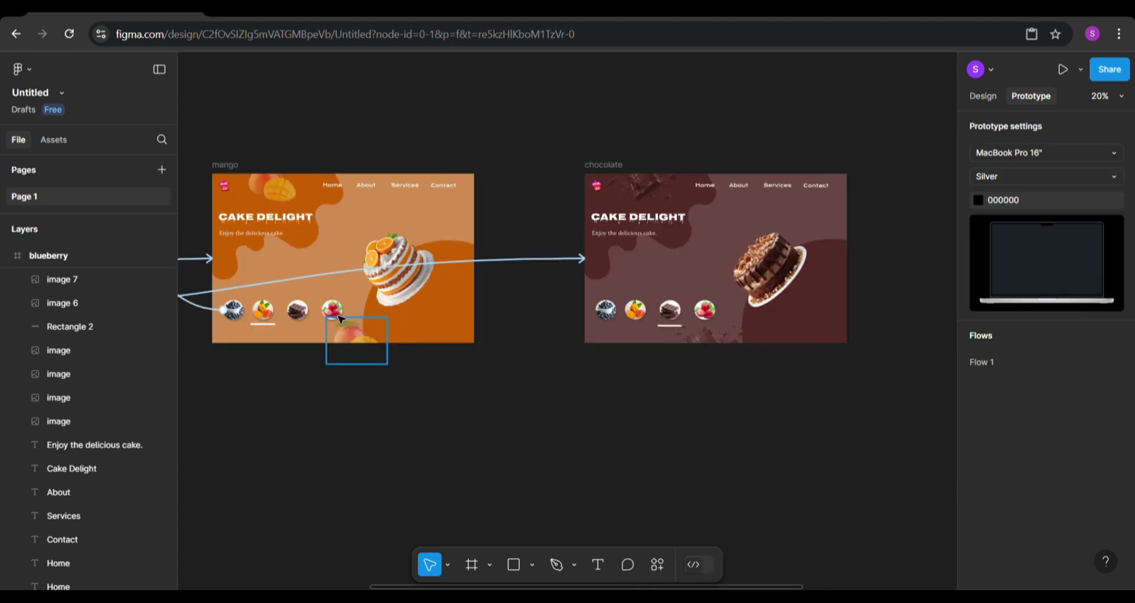
{"action": "left_click", "coordinate": [335, 313]}
{"action": "left_click_drag", "start_coordinate": [343, 311], "coordinate": [875, 260]}
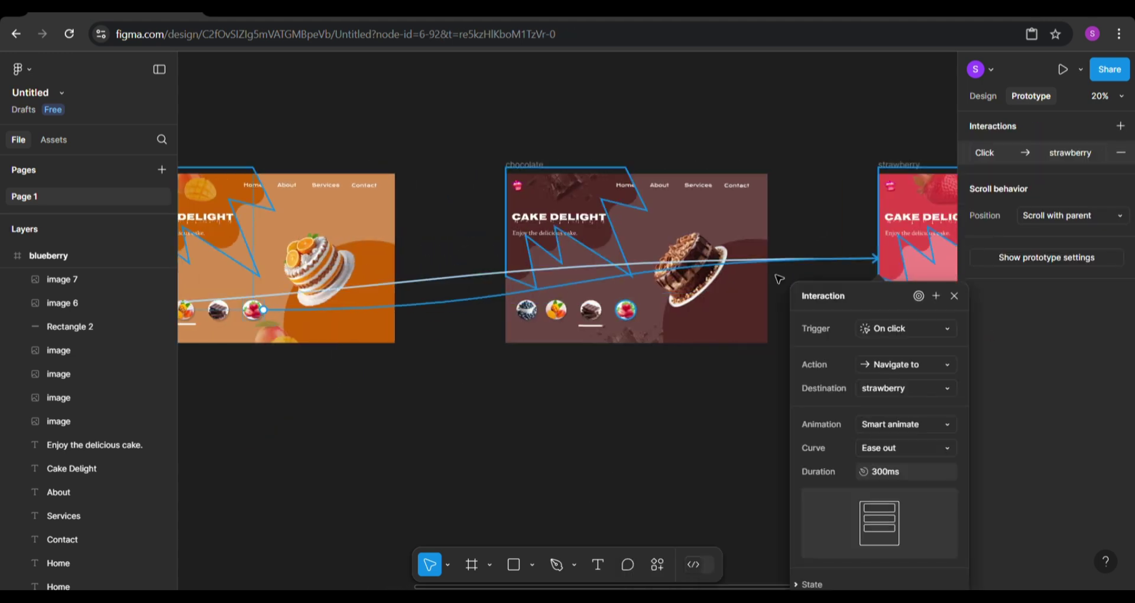
{"action": "left_click", "coordinate": [455, 407]}
Link the chocolate frame's blueberry and mango thumbnails to the blueberry and mango frames
{"action": "scroll", "coordinate": [455, 407], "scroll_direction": "left", "scroll_amount": 5}
{"action": "scroll", "coordinate": [455, 408], "scroll_direction": "right", "scroll_amount": 5}
{"action": "left_click", "coordinate": [326, 314]}
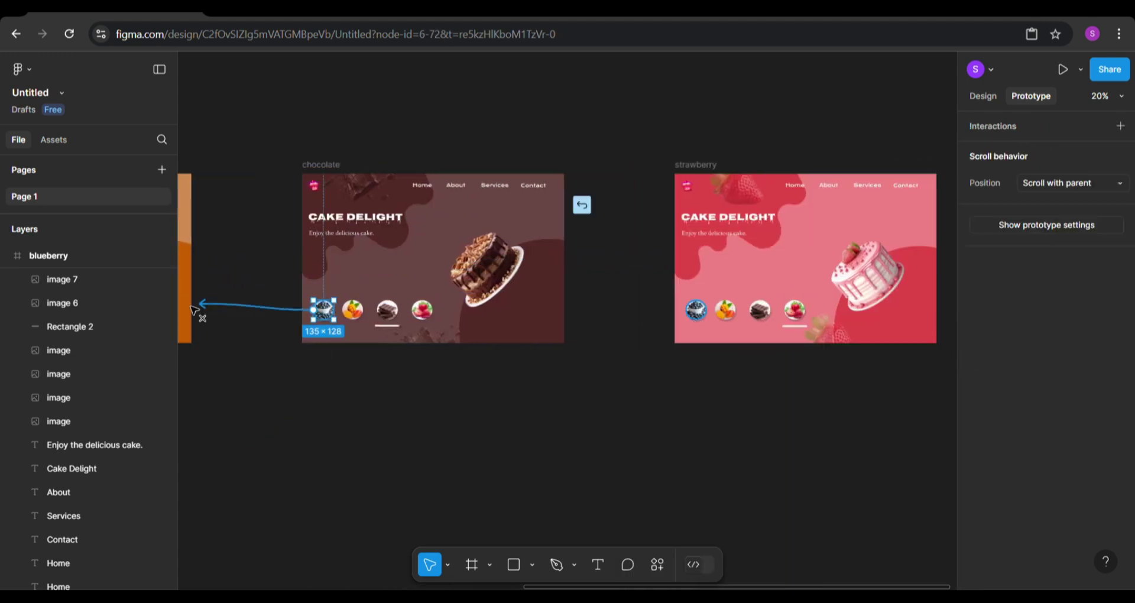
{"action": "left_click_drag", "start_coordinate": [194, 309], "coordinate": [417, 284]}
{"action": "scroll", "coordinate": [671, 463], "scroll_direction": "right", "scroll_amount": 6}
{"action": "left_click", "coordinate": [551, 311]}
{"action": "left_click_drag", "start_coordinate": [540, 309], "coordinate": [366, 277]}
Link the chocolate frame's strawberry thumbnail, which lies behind the chocolate splash image, to the strawberry frame
{"action": "left_click", "coordinate": [628, 319]}
{"action": "left_click", "coordinate": [590, 378]}
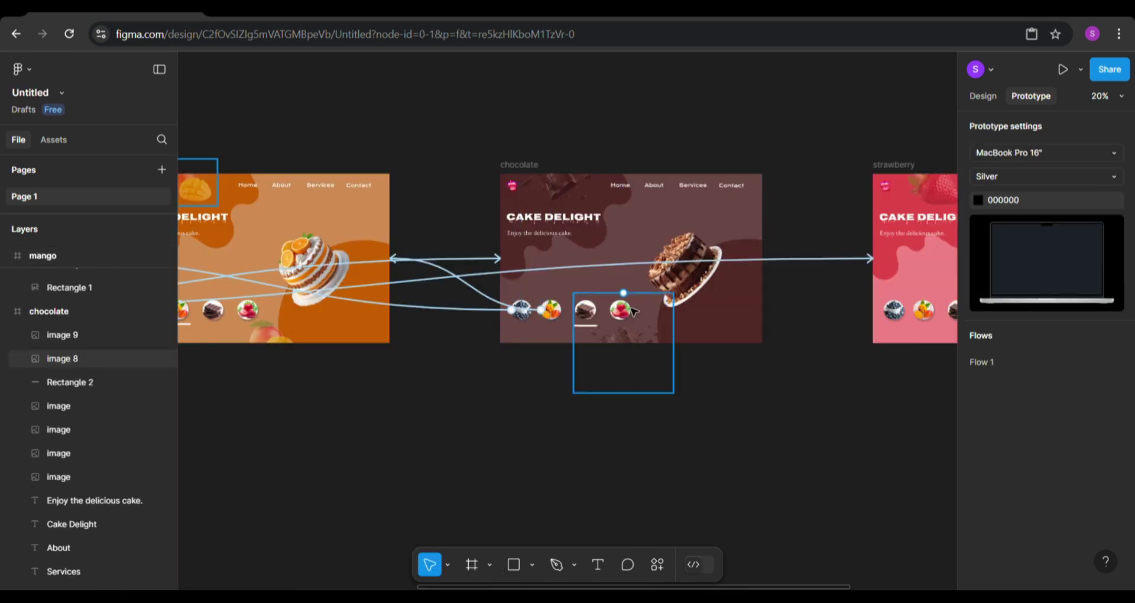
{"action": "left_click", "coordinate": [628, 315]}
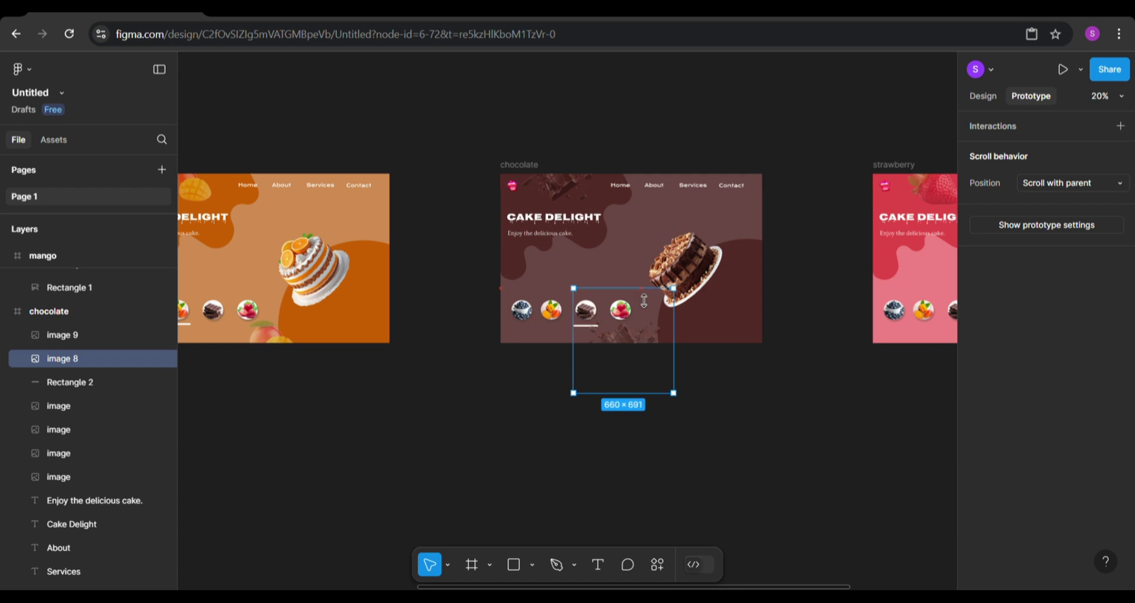
{"action": "left_click", "coordinate": [77, 474]}
{"action": "left_click_drag", "start_coordinate": [628, 319], "coordinate": [872, 258]}
{"action": "left_click", "coordinate": [697, 400]}
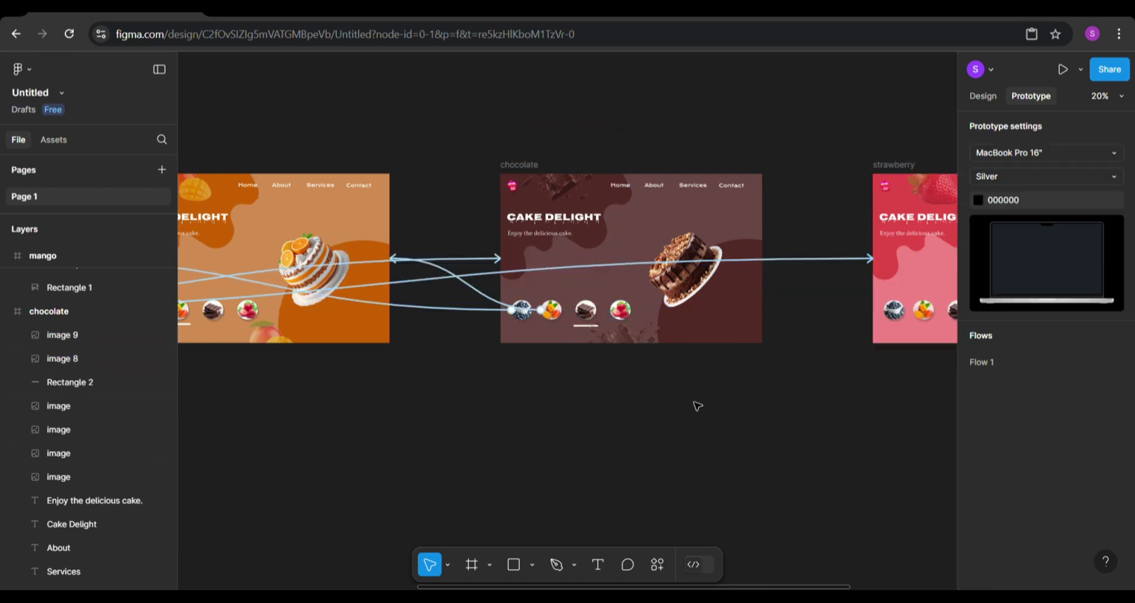
Link the strawberry frame's blueberry and mango thumbnails to the blueberry and mango frames
{"action": "scroll", "coordinate": [718, 313], "scroll_direction": "right", "scroll_amount": 5}
{"action": "left_click", "coordinate": [718, 313]}
{"action": "scroll", "coordinate": [650, 354], "scroll_direction": "left", "scroll_amount": 10}
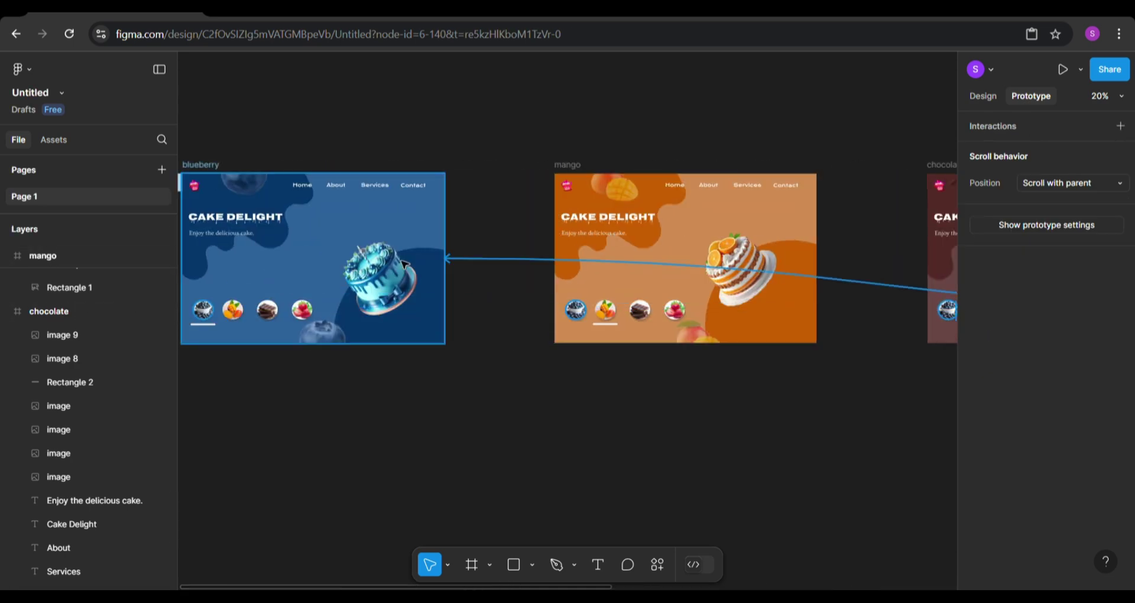
{"action": "left_click", "coordinate": [647, 461]}
{"action": "scroll", "coordinate": [648, 461], "scroll_direction": "right", "scroll_amount": 8}
{"action": "left_click", "coordinate": [755, 309]}
{"action": "left_click_drag", "start_coordinate": [745, 309], "coordinate": [209, 288]}
Link the strawberry frame's chocolate thumbnail to the chocolate frame
{"action": "left_click", "coordinate": [791, 312]}
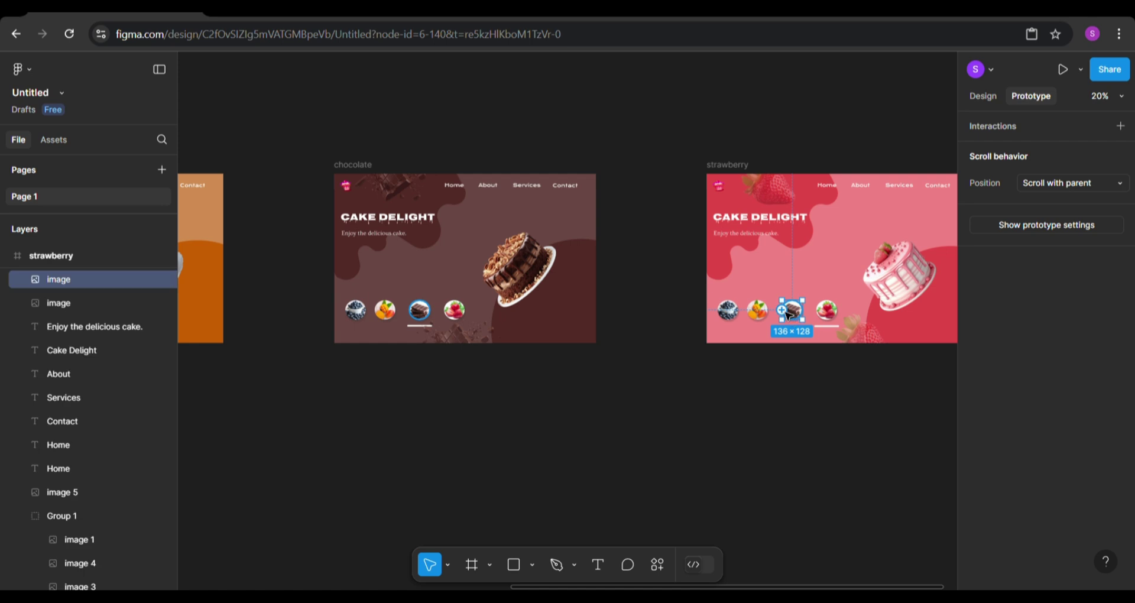
{"action": "left_click_drag", "start_coordinate": [781, 310], "coordinate": [579, 283]}
{"action": "left_click", "coordinate": [429, 441]}
Play the prototype and test the thumbnail links forward from blueberry through mango and chocolate to strawberry, and back again
{"action": "scroll", "coordinate": [411, 437], "scroll_direction": "down", "scroll_amount": 3}
{"action": "scroll", "coordinate": [411, 438], "scroll_direction": "left", "scroll_amount": 4}
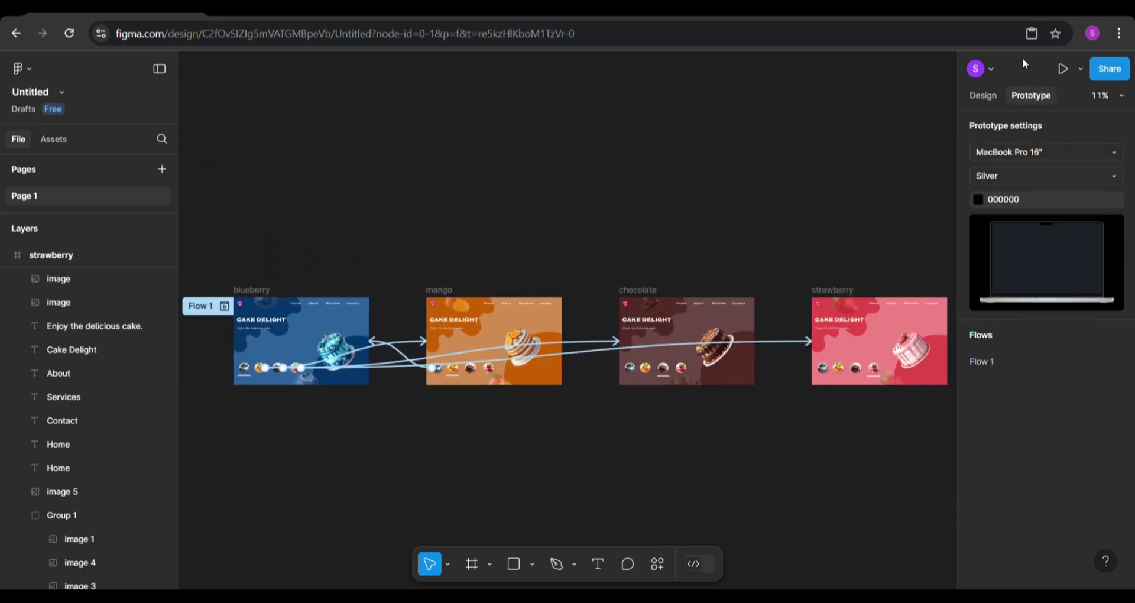
{"action": "left_click", "coordinate": [1064, 67]}
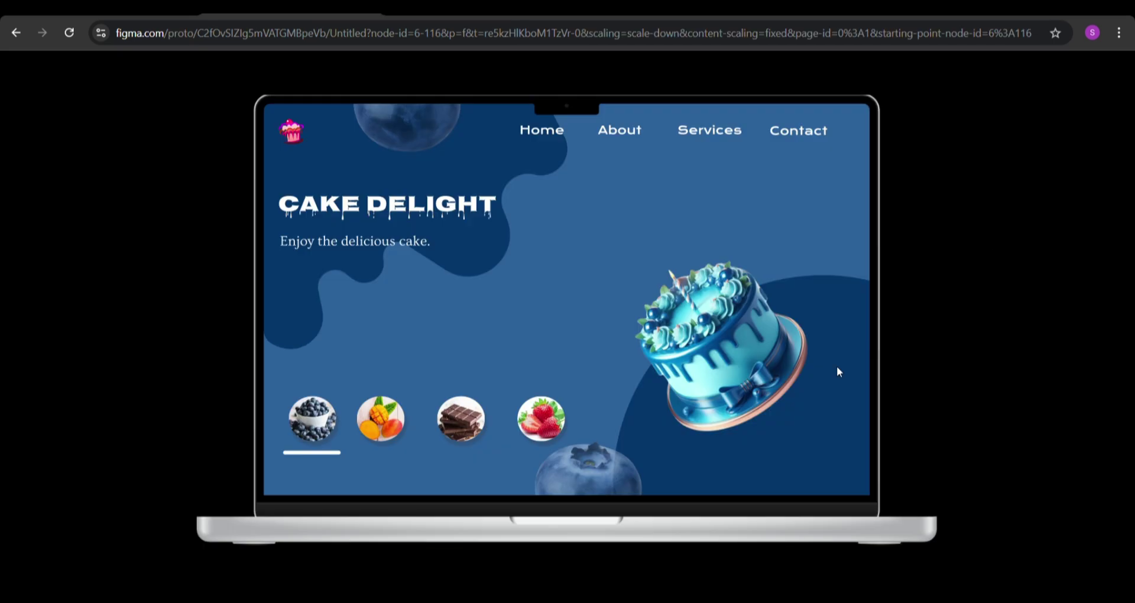
{"action": "left_click", "coordinate": [380, 416]}
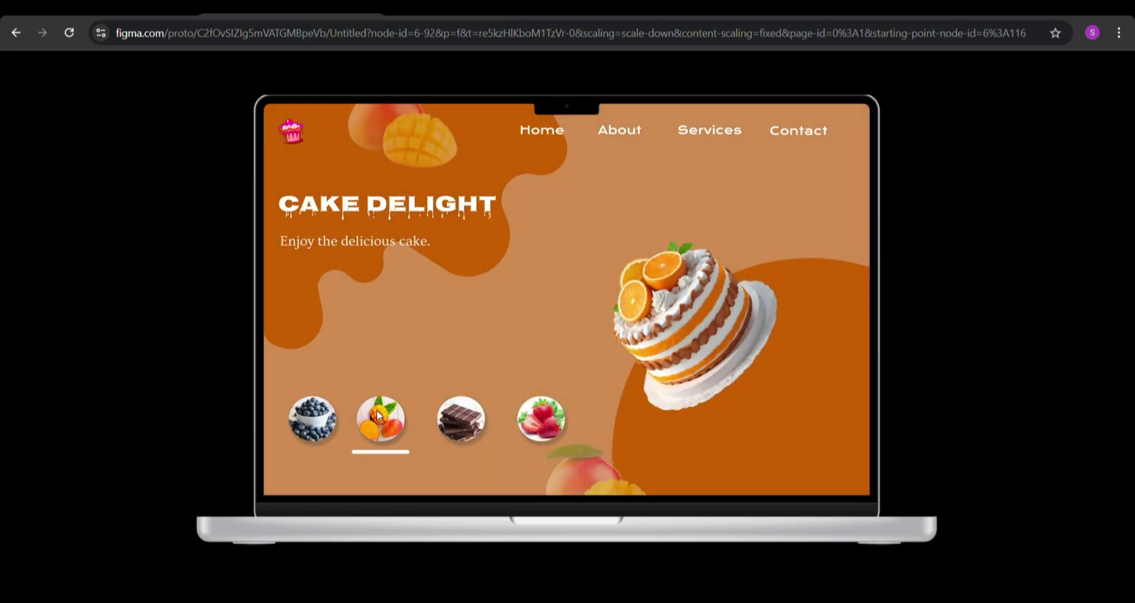
{"action": "left_click", "coordinate": [459, 421]}
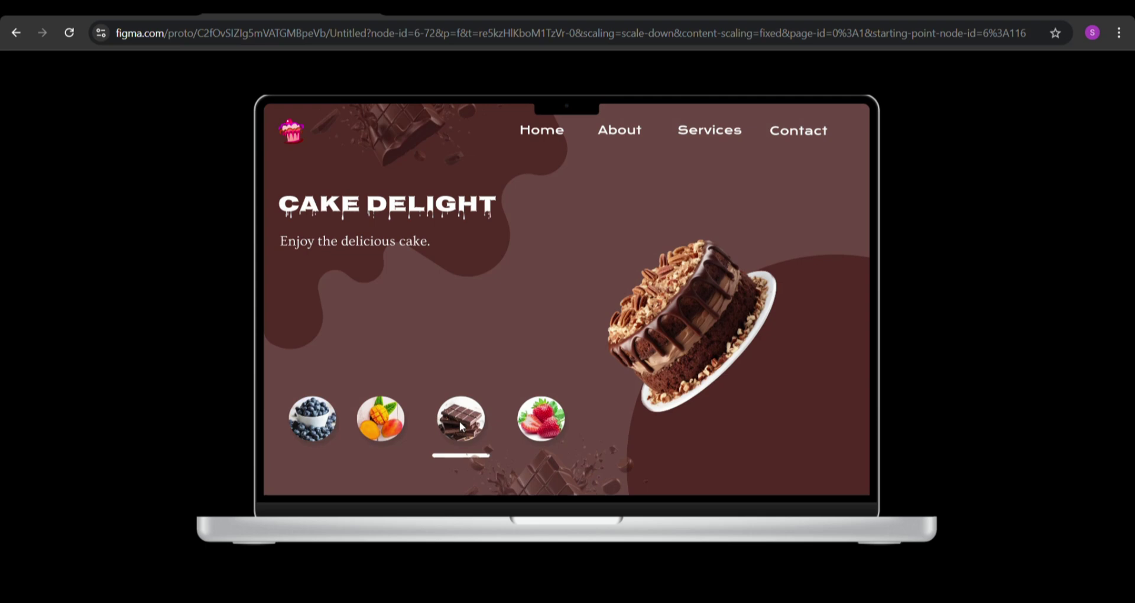
{"action": "left_click", "coordinate": [544, 424]}
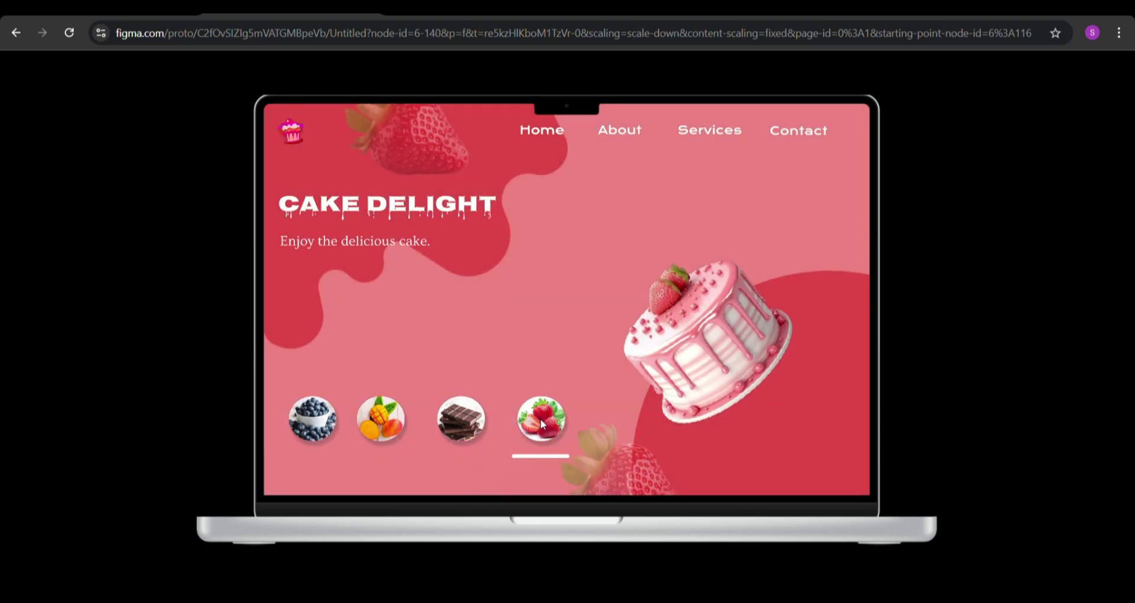
{"action": "left_click", "coordinate": [464, 427]}
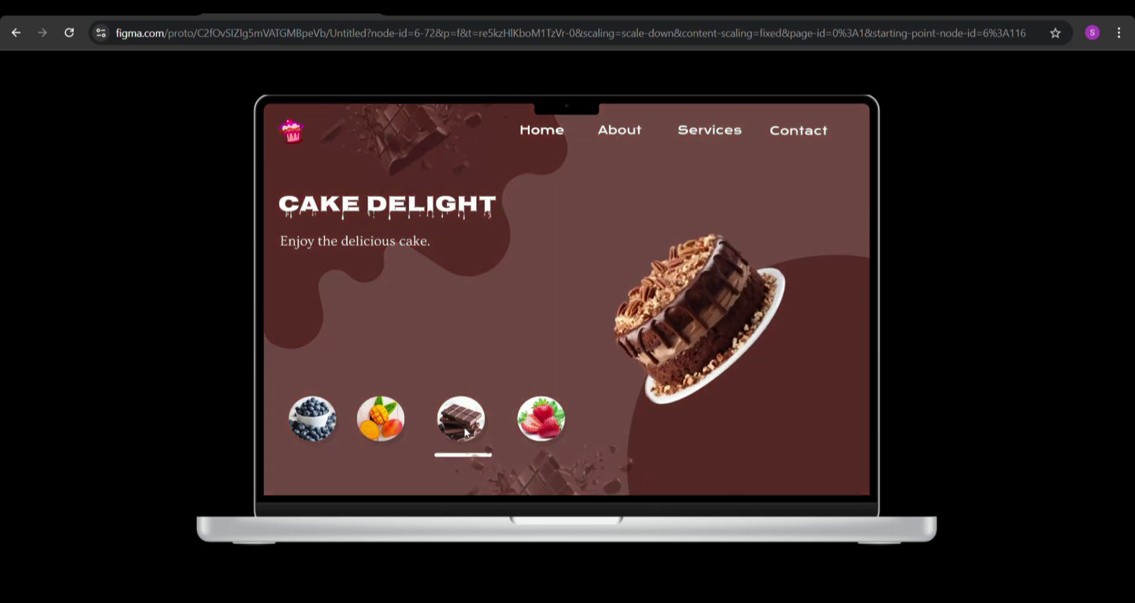
{"action": "left_click", "coordinate": [381, 425]}
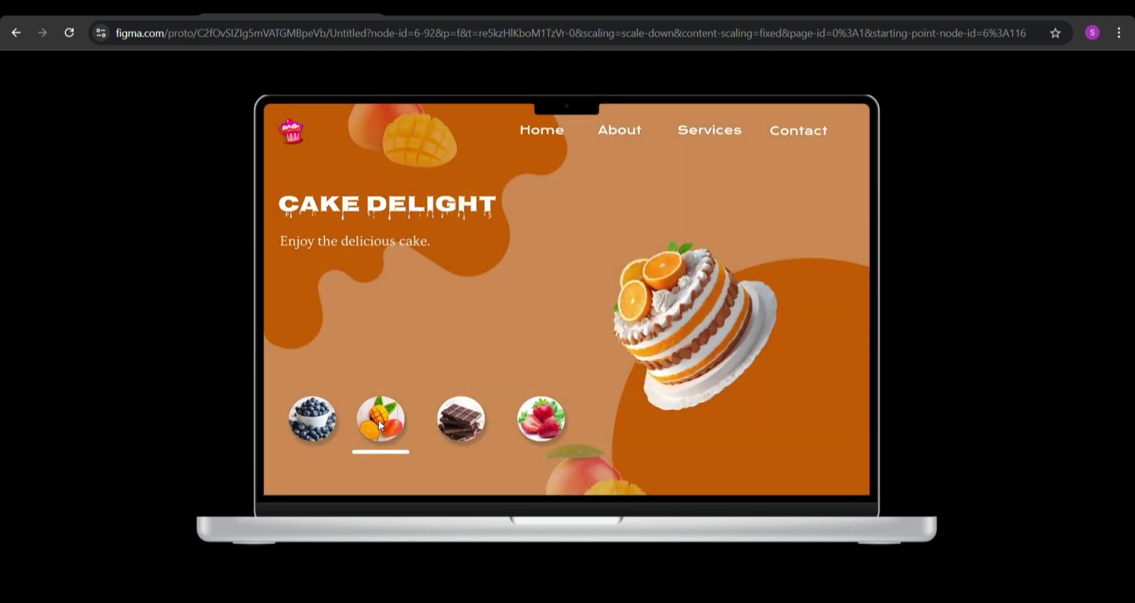
{"action": "left_click", "coordinate": [312, 432]}
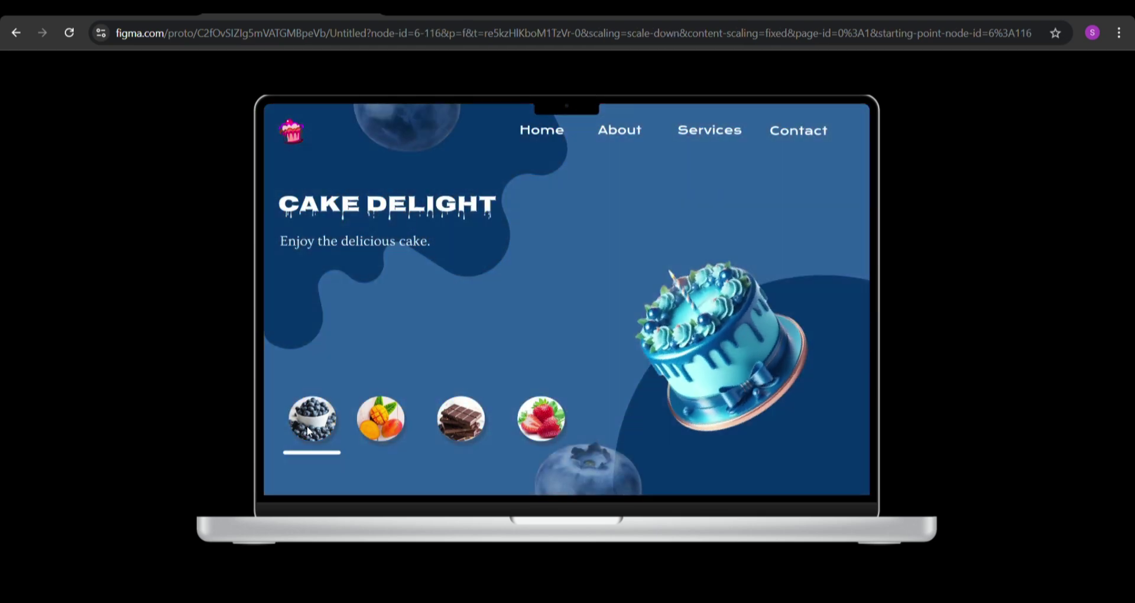